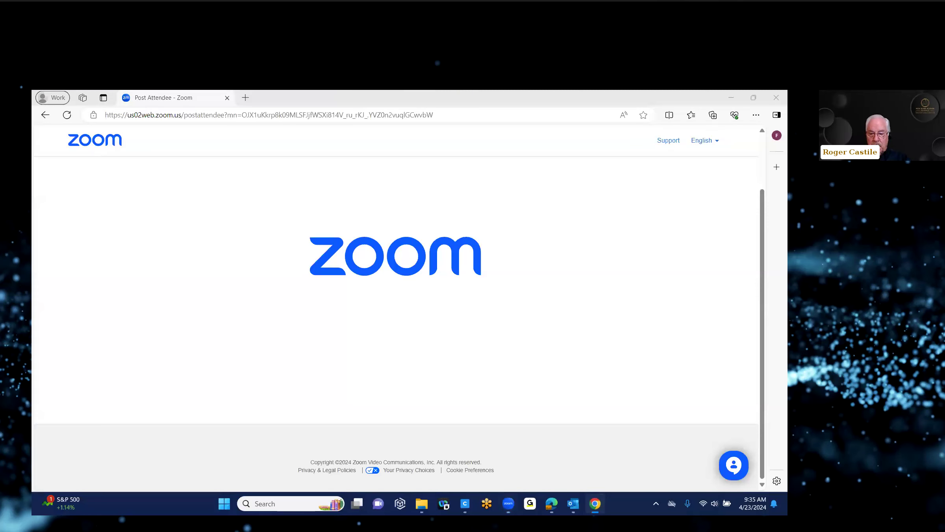
Bring the Chrome window showing securedsigning.com to the front.
{"action": "left_click", "coordinate": [596, 504]}
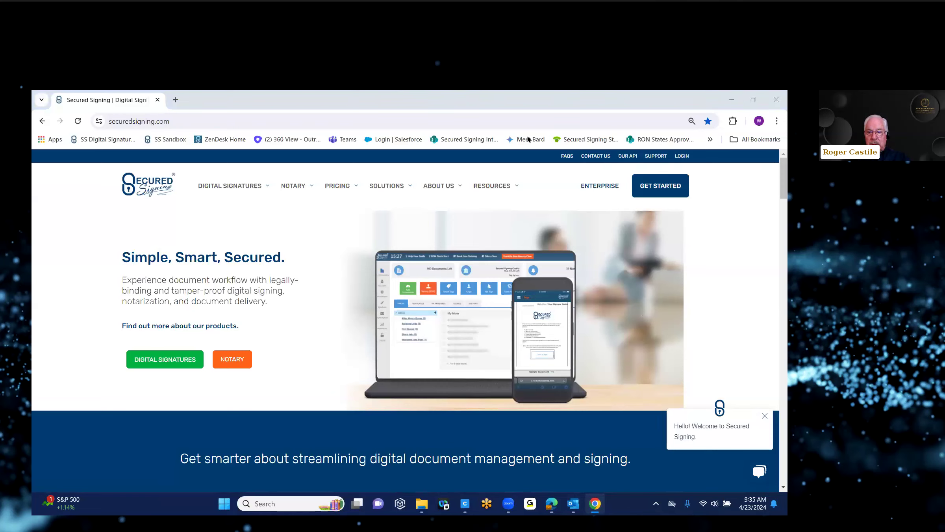
Log in to Secured Signing with the saved credentials and start a Notary (RON) session.
{"action": "left_click", "coordinate": [682, 157]}
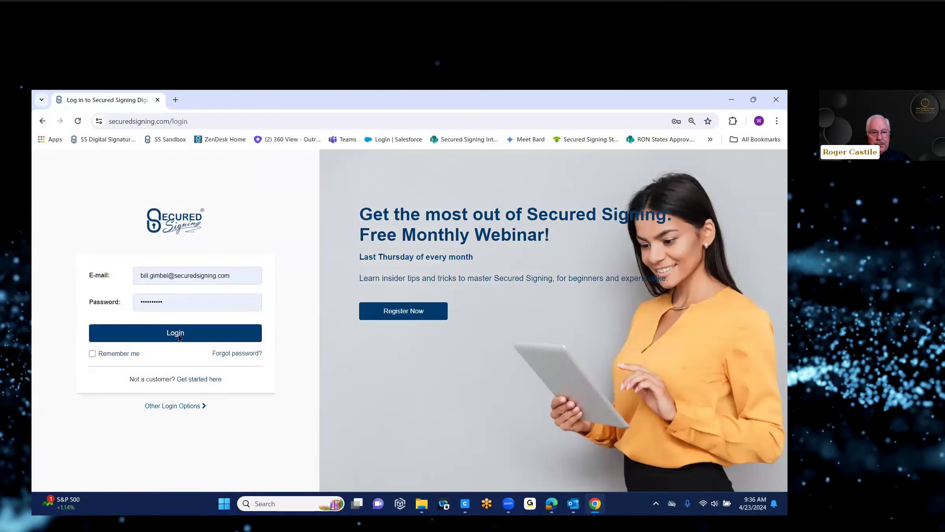
{"action": "left_click", "coordinate": [179, 337]}
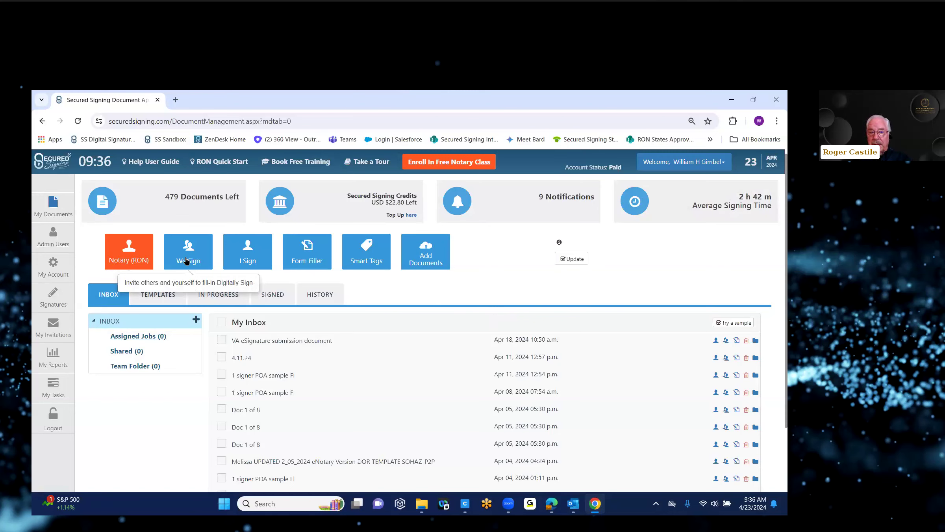
{"action": "left_click", "coordinate": [122, 254]}
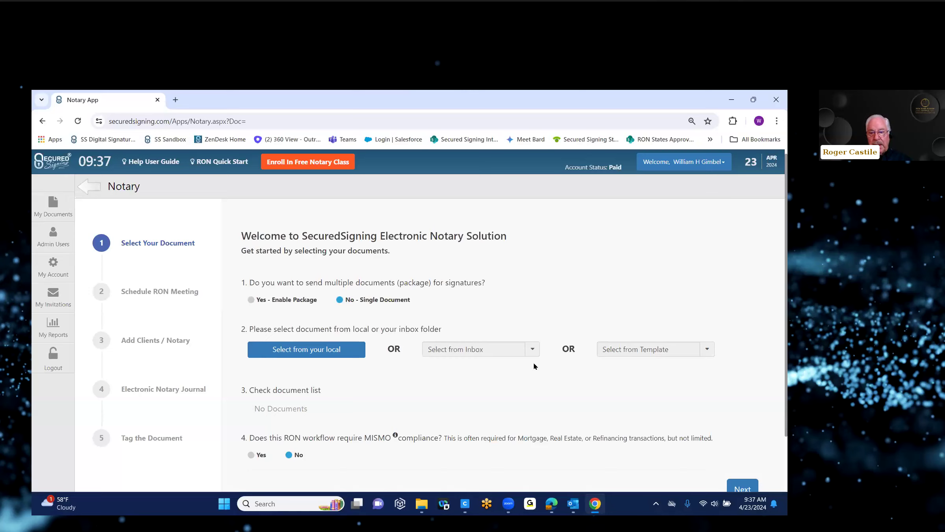
Look through the documents already in the inbox on the Select Your Document step.
{"action": "left_click", "coordinate": [532, 351]}
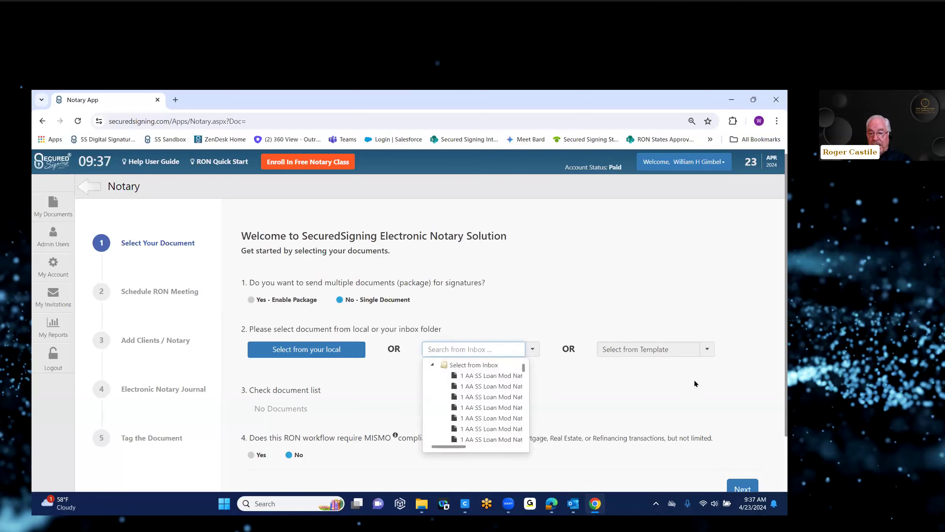
Attach NYNA POA Sample Doc.pdf from Desktop > Sample Docs and continue to scheduling.
{"action": "left_click", "coordinate": [707, 351]}
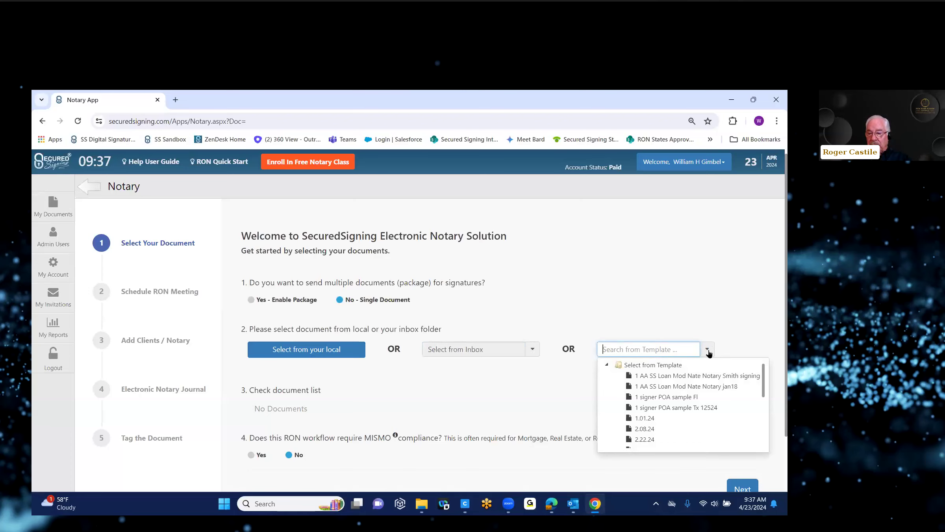
{"action": "left_click", "coordinate": [314, 349]}
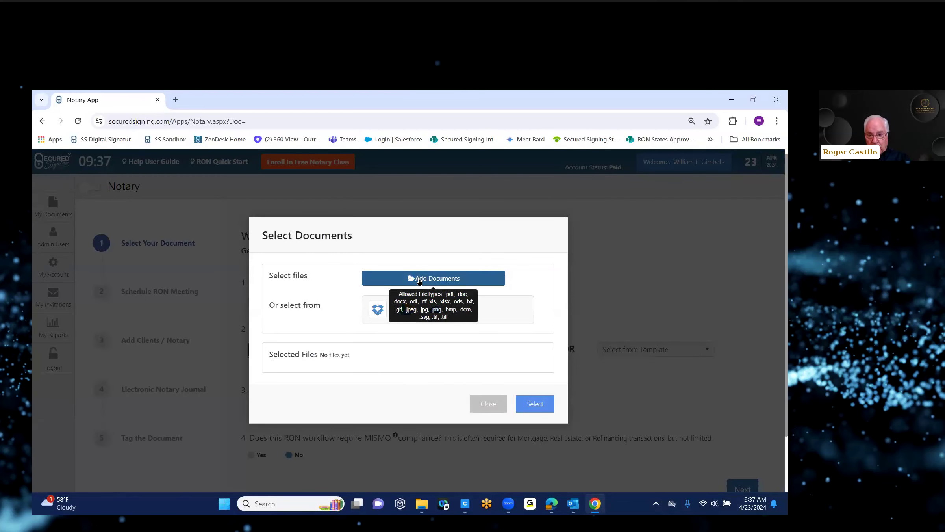
{"action": "left_click", "coordinate": [420, 280]}
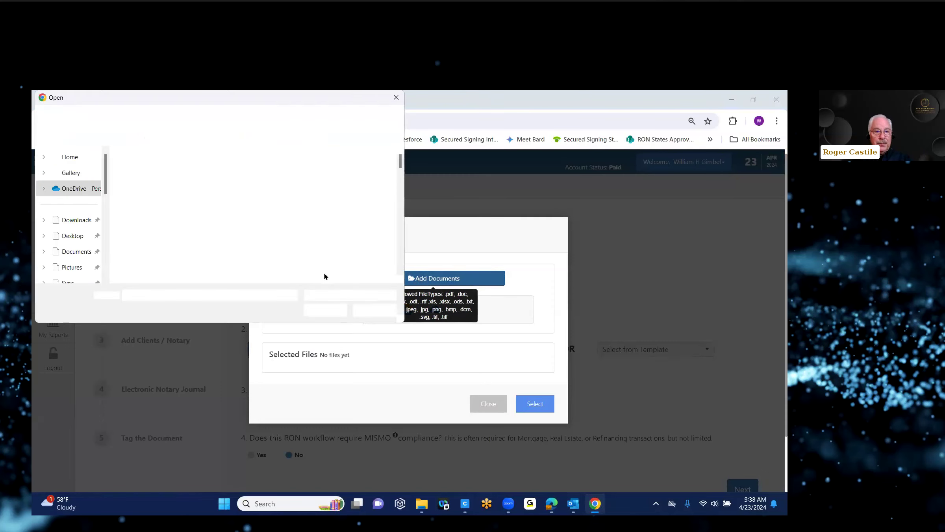
{"action": "left_click_drag", "start_coordinate": [103, 190], "coordinate": [102, 249]}
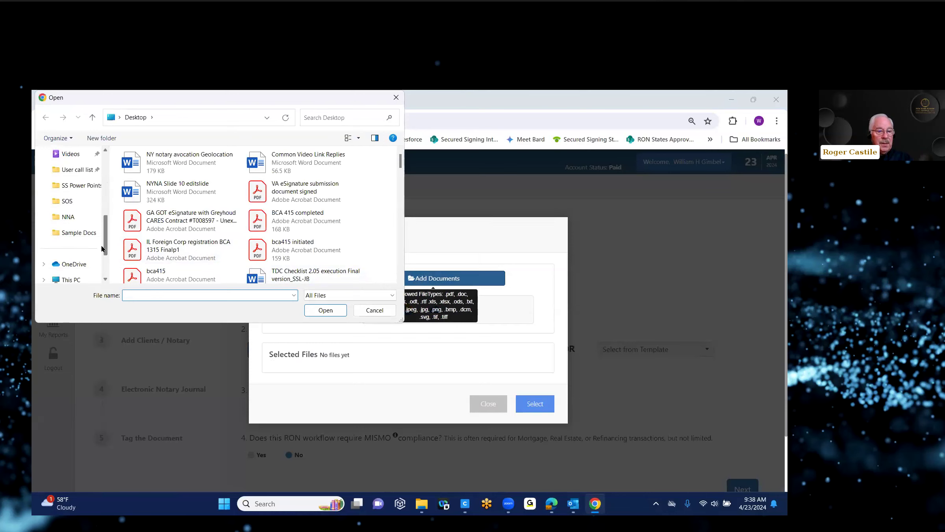
{"action": "left_click", "coordinate": [79, 233]}
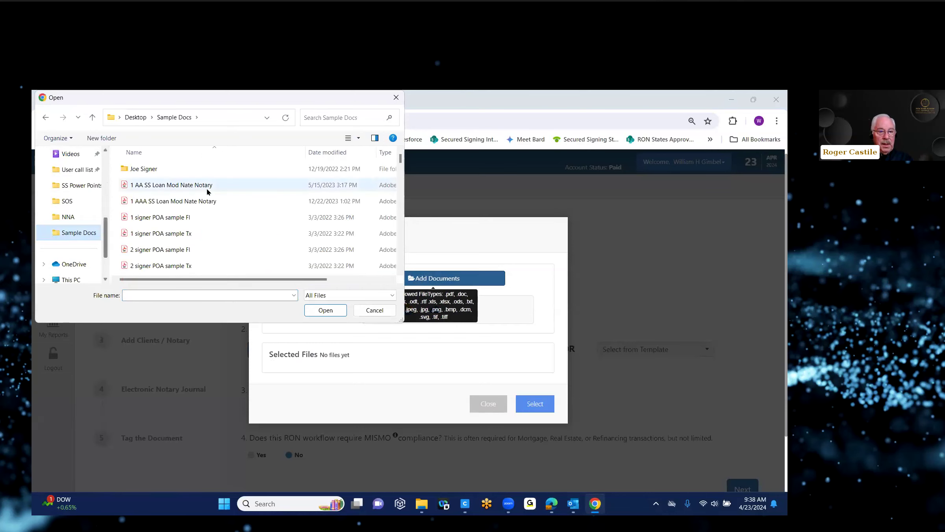
{"action": "left_click", "coordinate": [334, 152]}
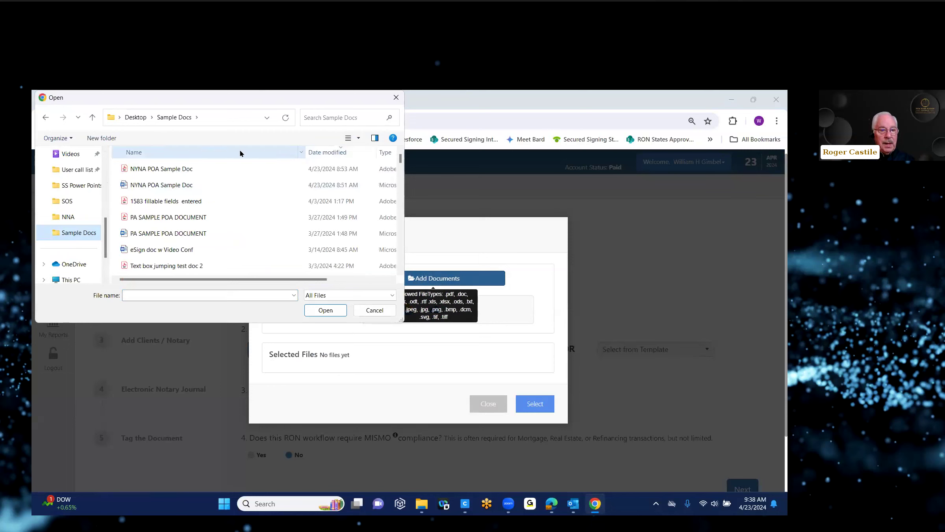
{"action": "double_click", "coordinate": [169, 169]}
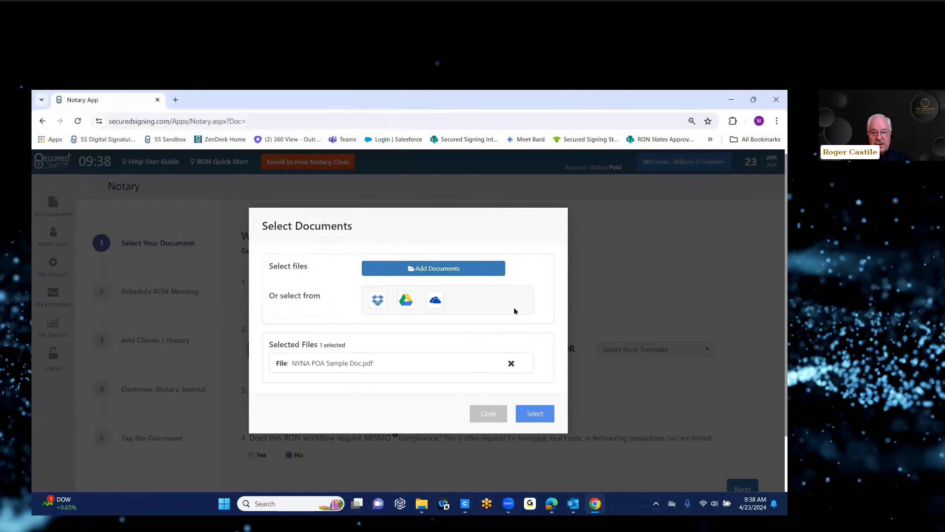
{"action": "left_click", "coordinate": [532, 414]}
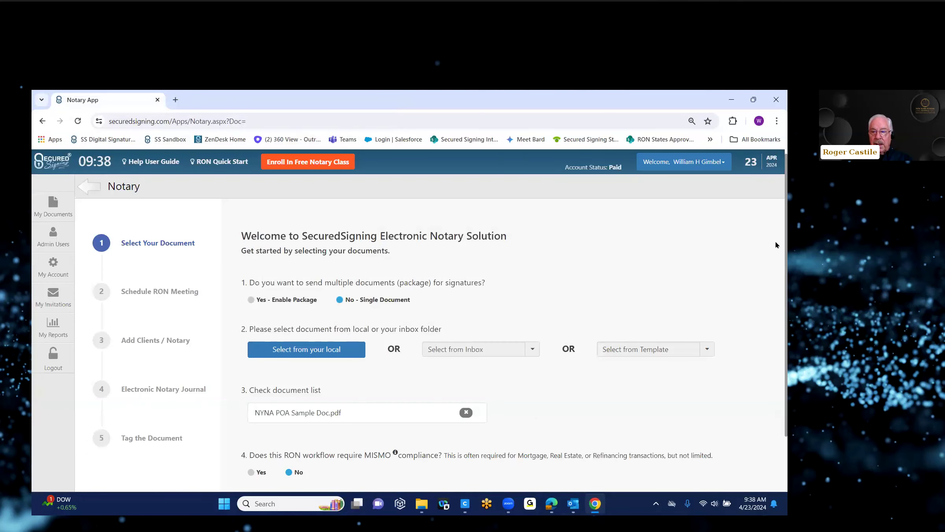
{"action": "scroll", "coordinate": [775, 246], "scroll_direction": "down", "scroll_amount": 3}
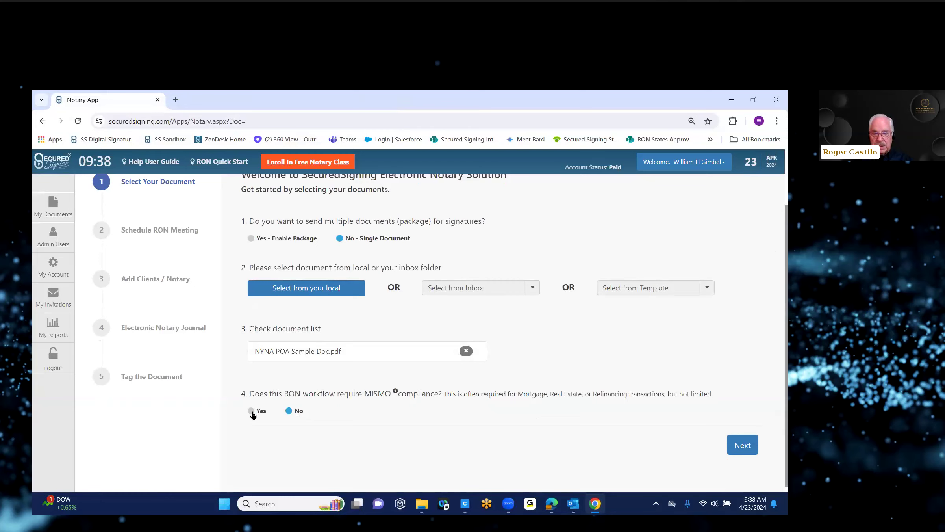
{"action": "left_click", "coordinate": [742, 445]}
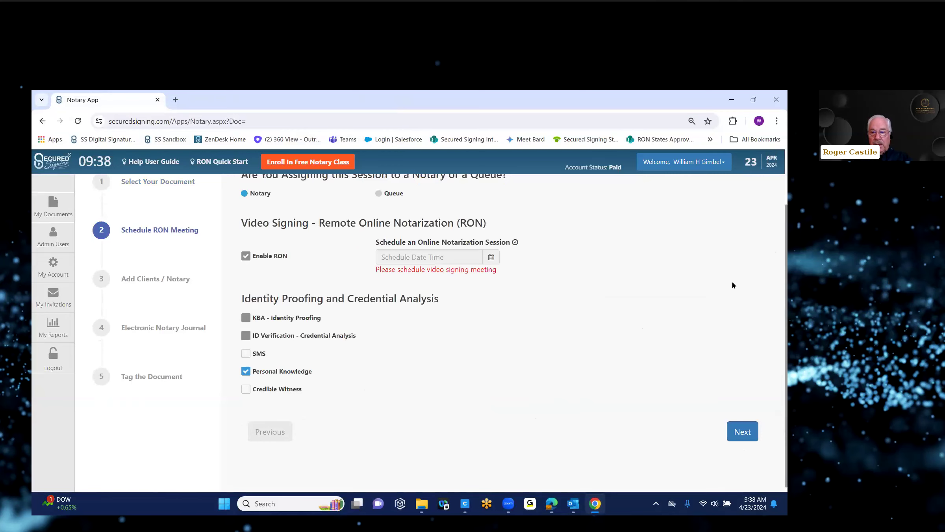
Schedule the RON meeting for April 23, 2024 at 11:38 AM and advance to Add Clients.
{"action": "scroll", "coordinate": [775, 266], "scroll_direction": "up", "scroll_amount": 1}
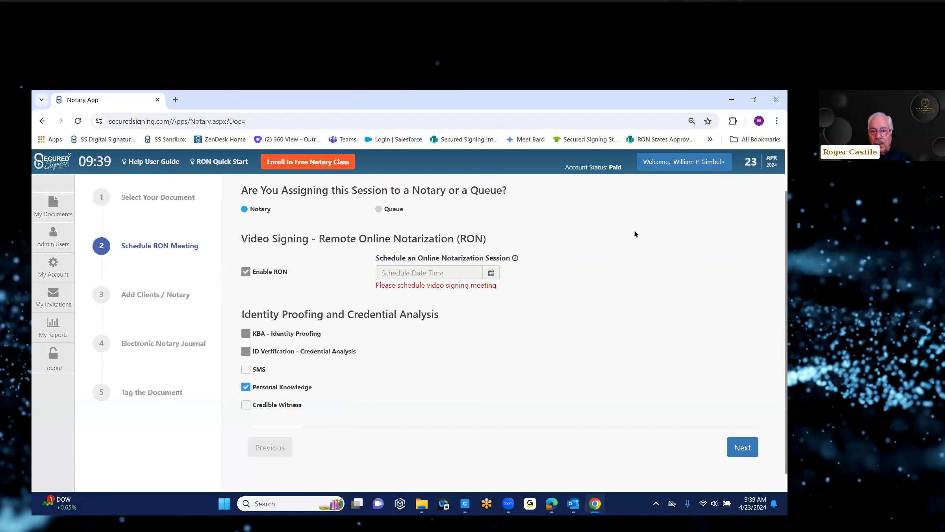
{"action": "left_click", "coordinate": [490, 276]}
{"action": "left_click", "coordinate": [433, 375]}
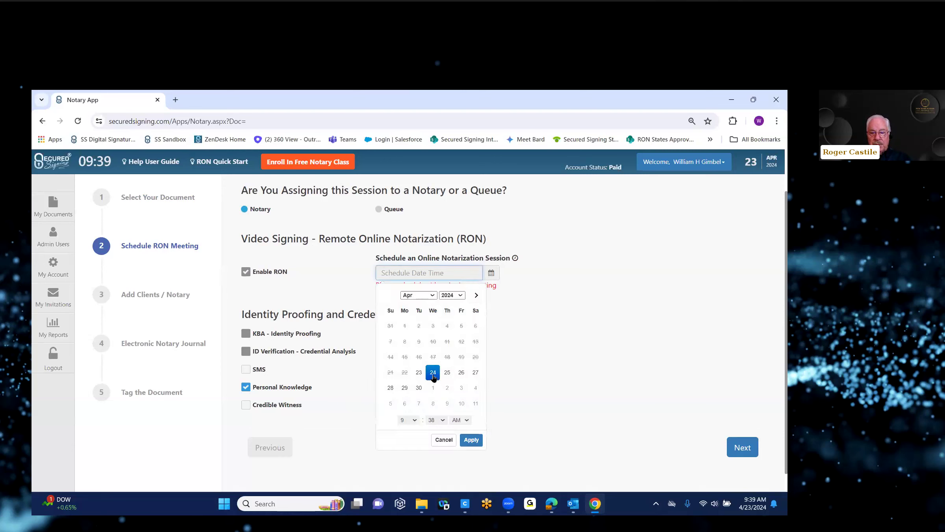
{"action": "left_click", "coordinate": [421, 377]}
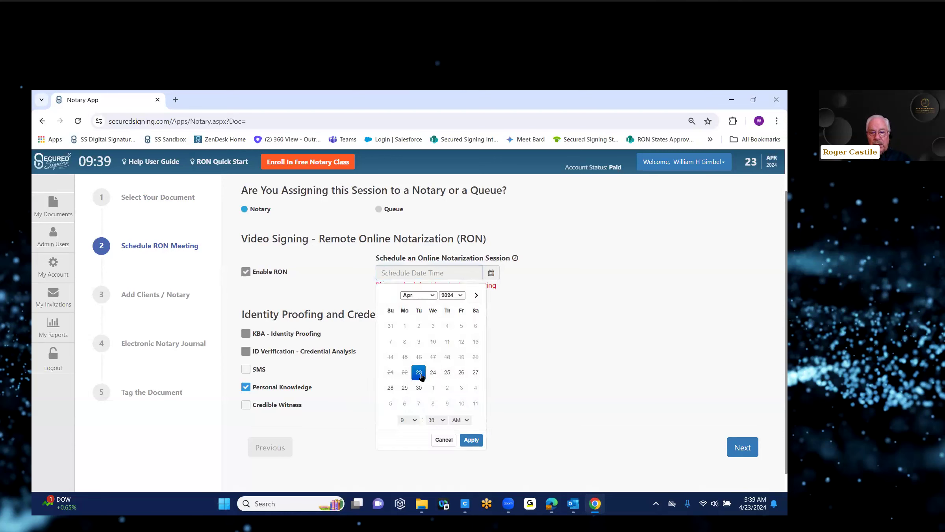
{"action": "left_click", "coordinate": [417, 421]}
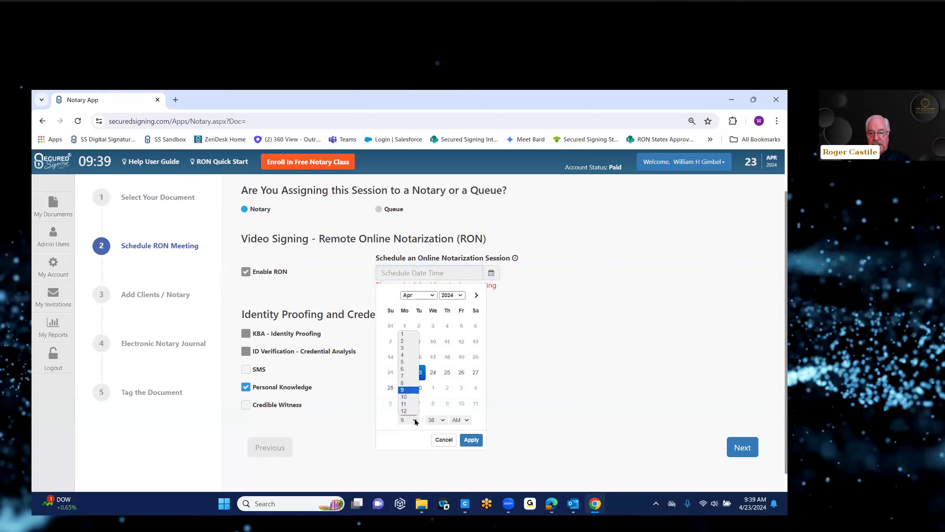
{"action": "left_click", "coordinate": [416, 421]}
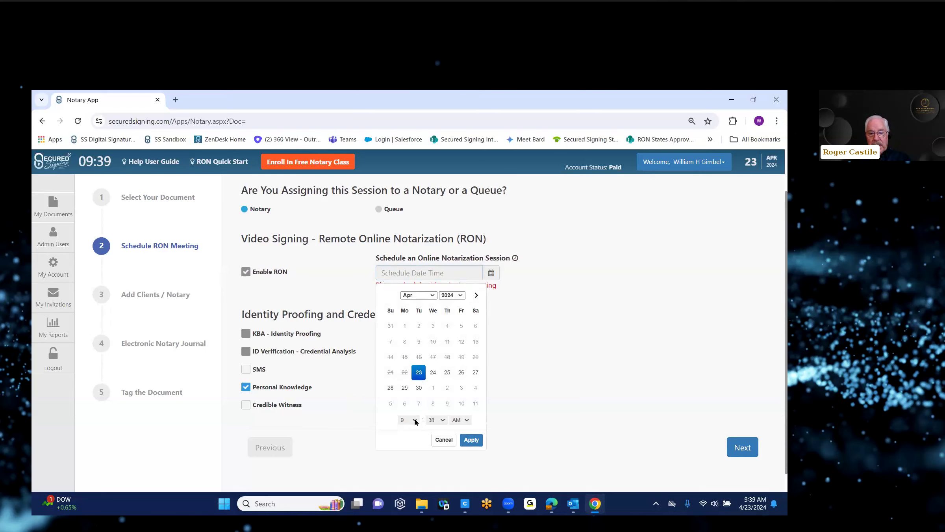
{"action": "left_click", "coordinate": [416, 420]}
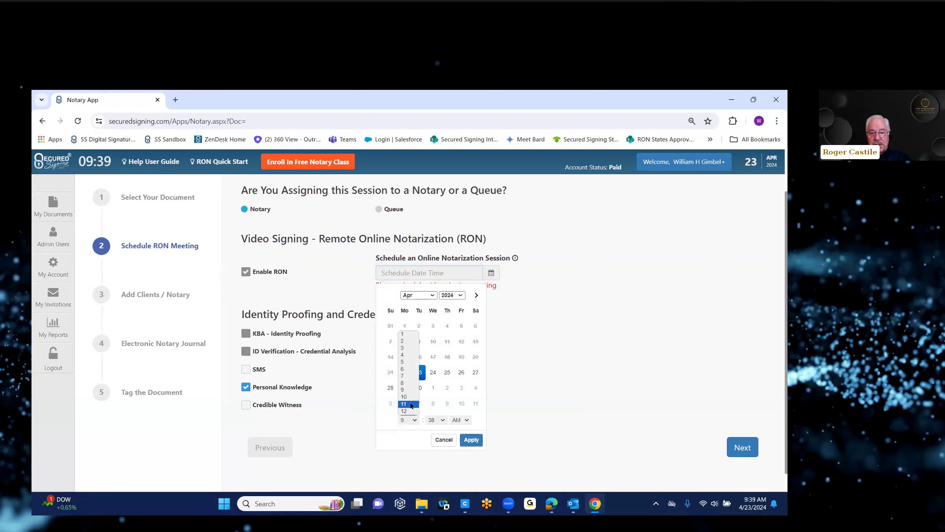
{"action": "left_click", "coordinate": [412, 405]}
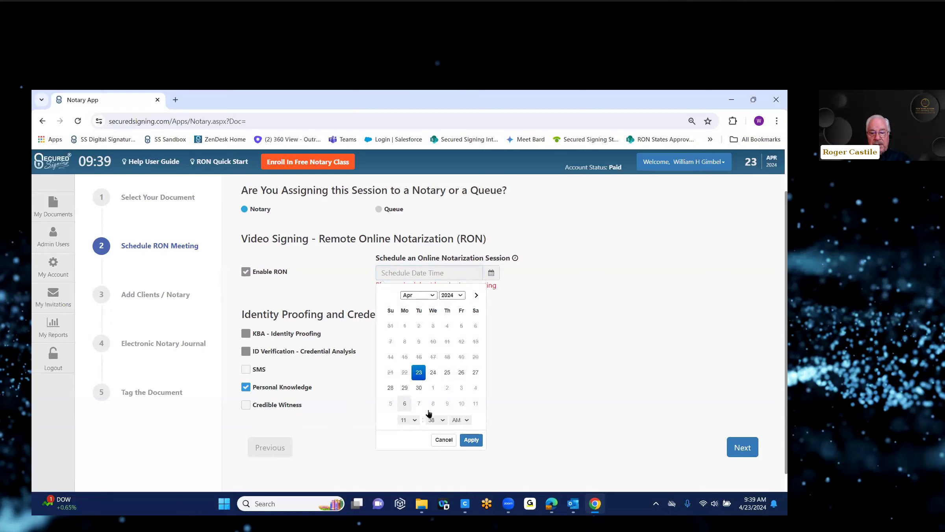
{"action": "left_click", "coordinate": [471, 440]}
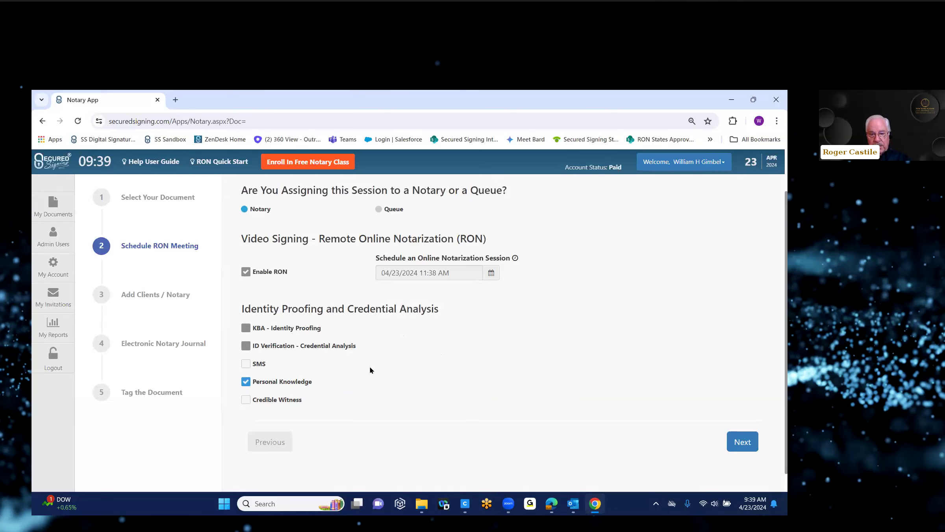
{"action": "left_click", "coordinate": [746, 443]}
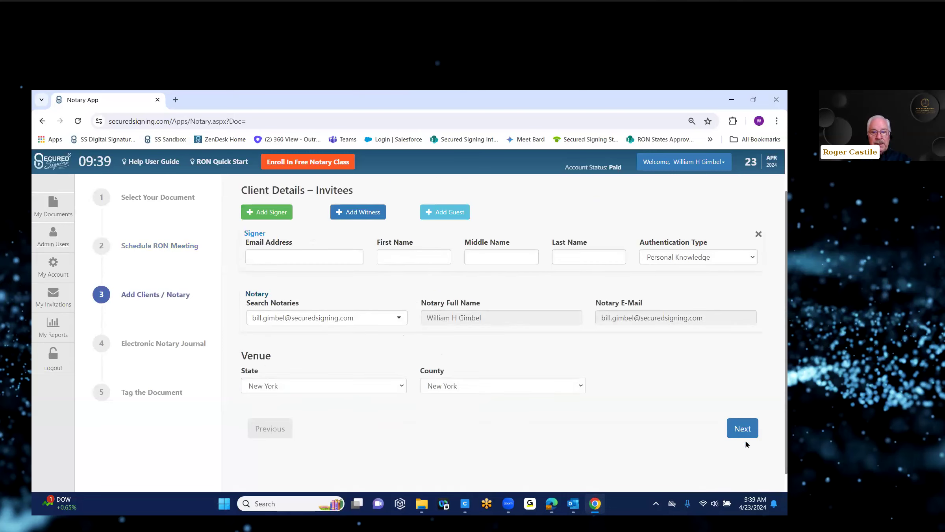
Fill in the signer from a saved contact by email lookup, keeping the New York county venue.
{"action": "left_click", "coordinate": [262, 257]}
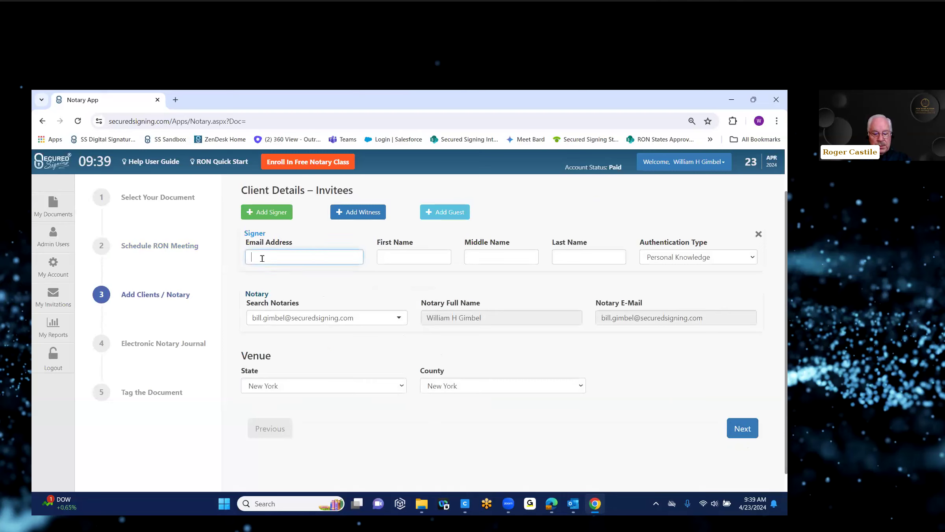
{"action": "type", "text": "bg1"}
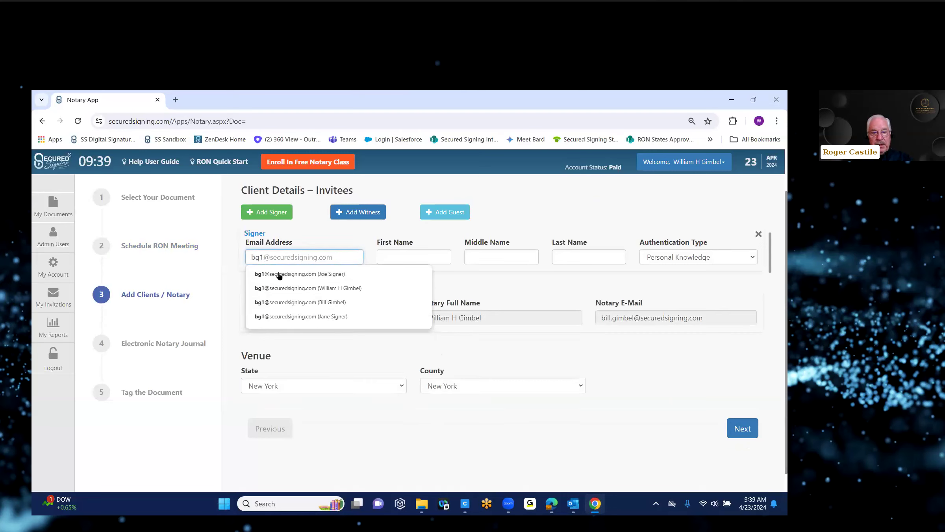
{"action": "left_click", "coordinate": [279, 274]}
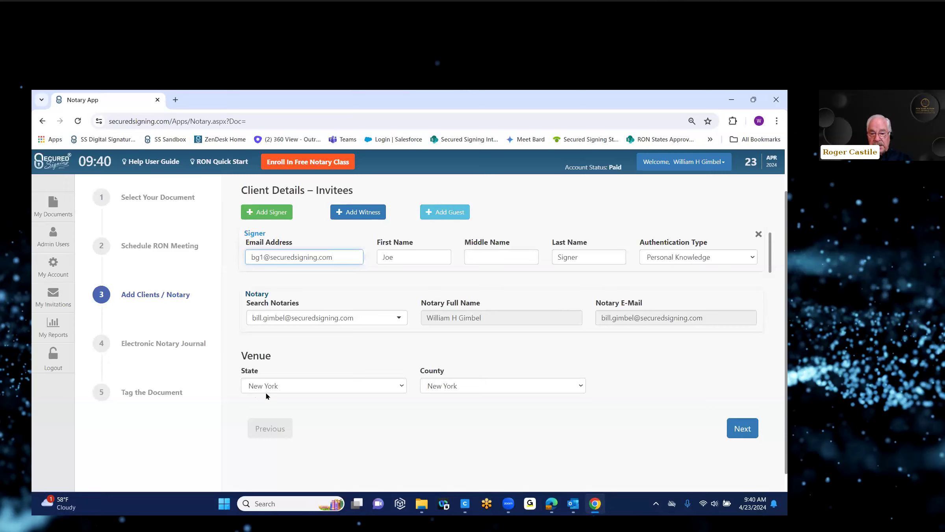
{"action": "left_click", "coordinate": [582, 386]}
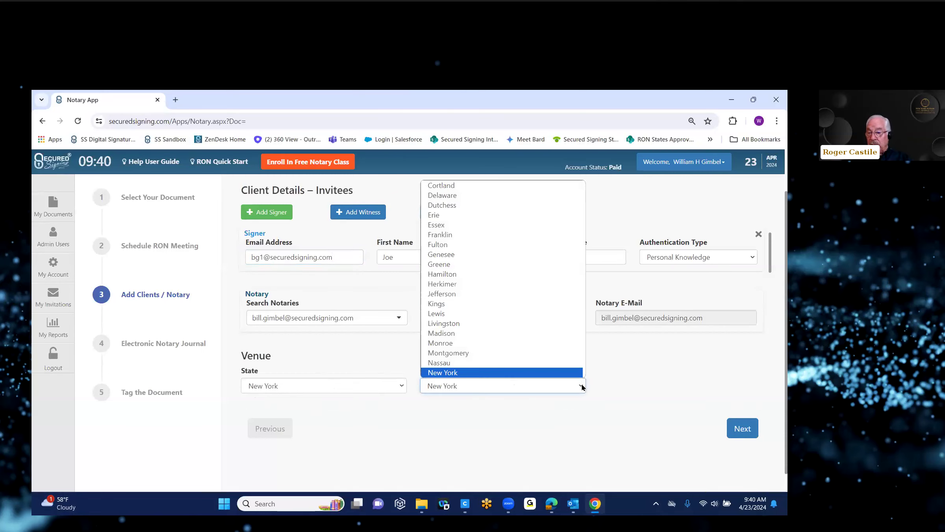
{"action": "left_click", "coordinate": [582, 387]}
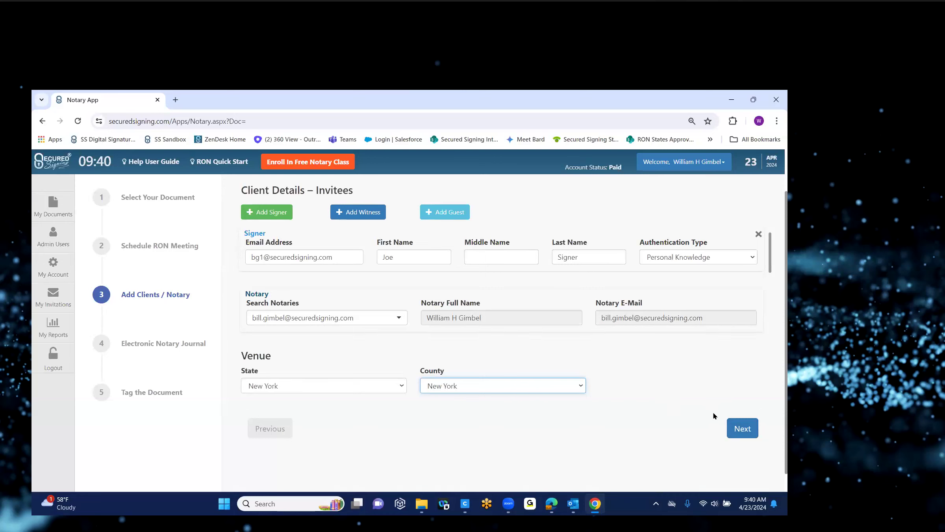
{"action": "left_click", "coordinate": [742, 429]}
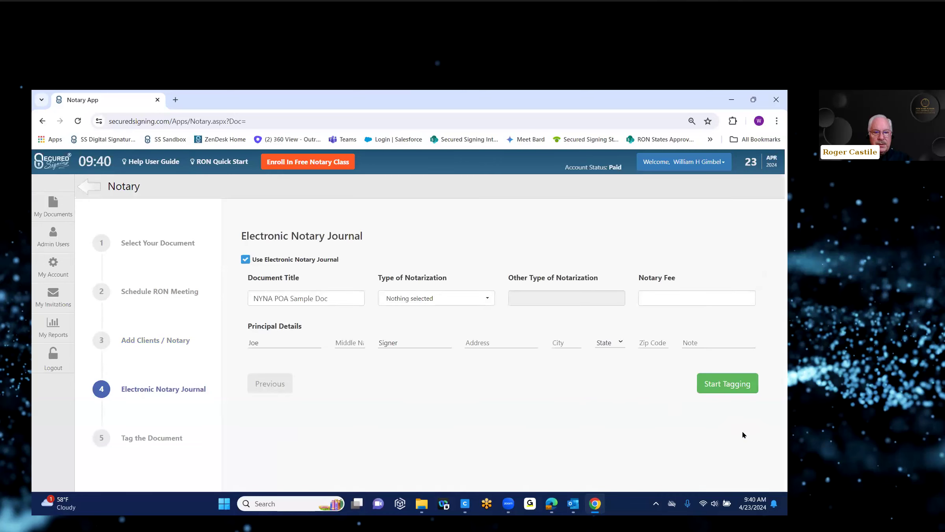
Record an Acknowledgment with a $25.00 fee, street address 123 Main and city NewYork.
{"action": "left_click", "coordinate": [482, 299]}
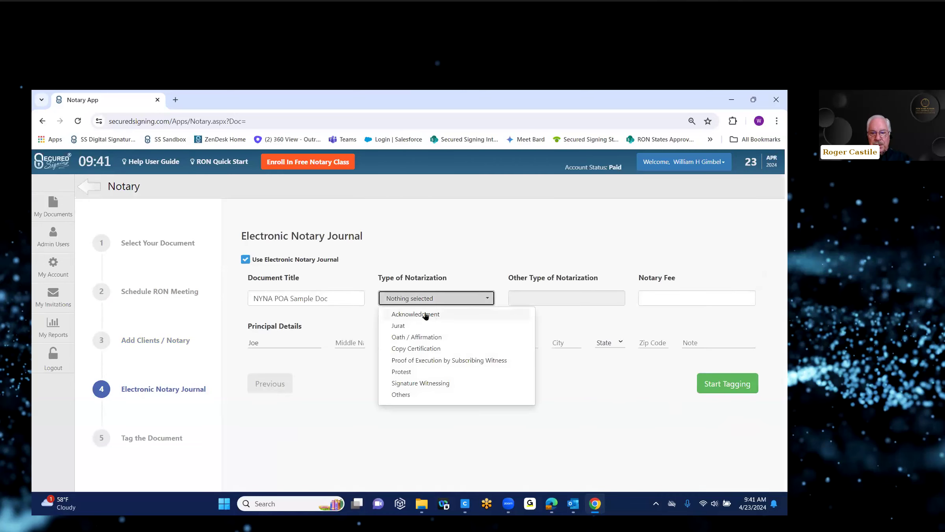
{"action": "left_click", "coordinate": [425, 315]}
{"action": "left_click", "coordinate": [648, 302]}
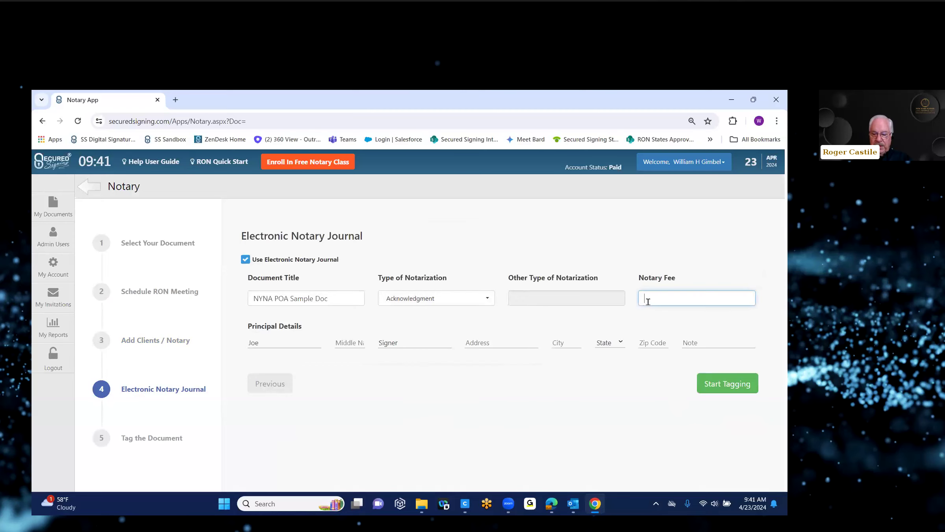
{"action": "type", "text": "$25.00"}
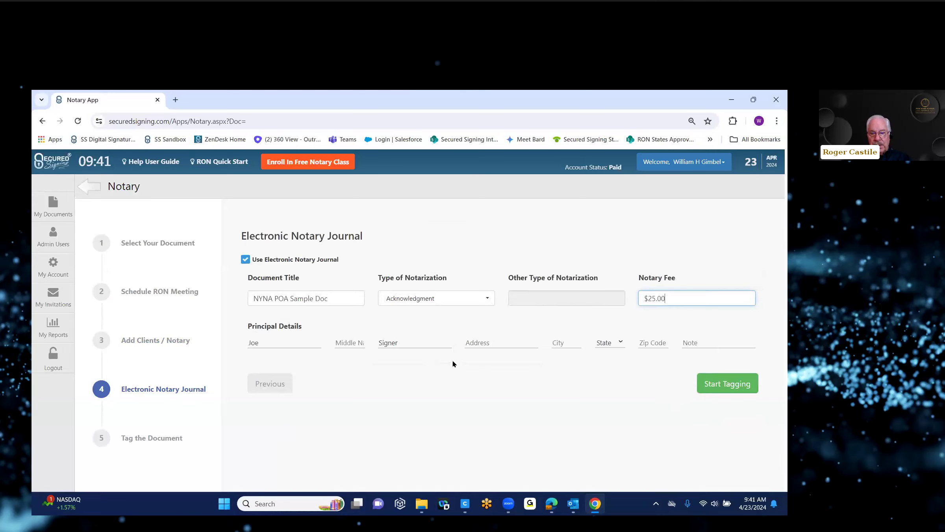
{"action": "left_click", "coordinate": [467, 338]}
{"action": "type", "text": "123 "}
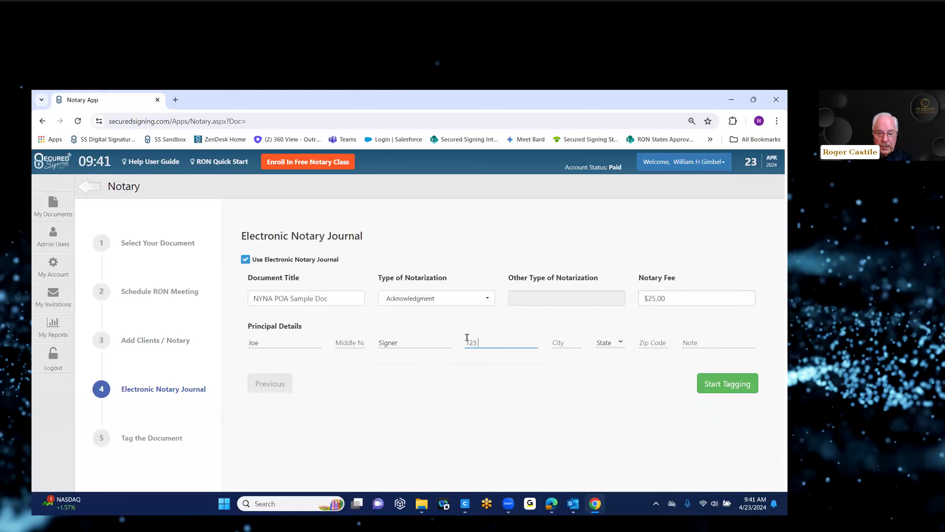
{"action": "type", "text": "Main"}
{"action": "left_click", "coordinate": [555, 341]}
{"action": "type", "text": "New"}
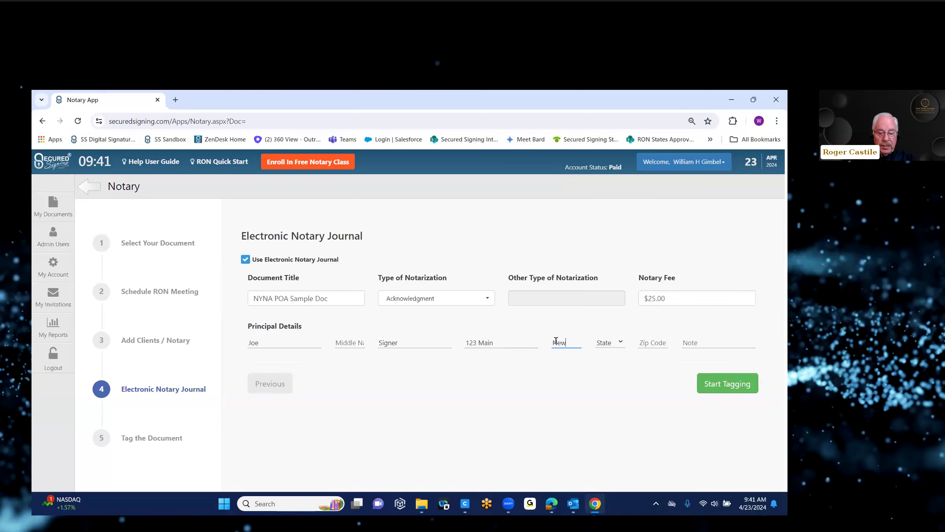
{"action": "type", "text": "York"}
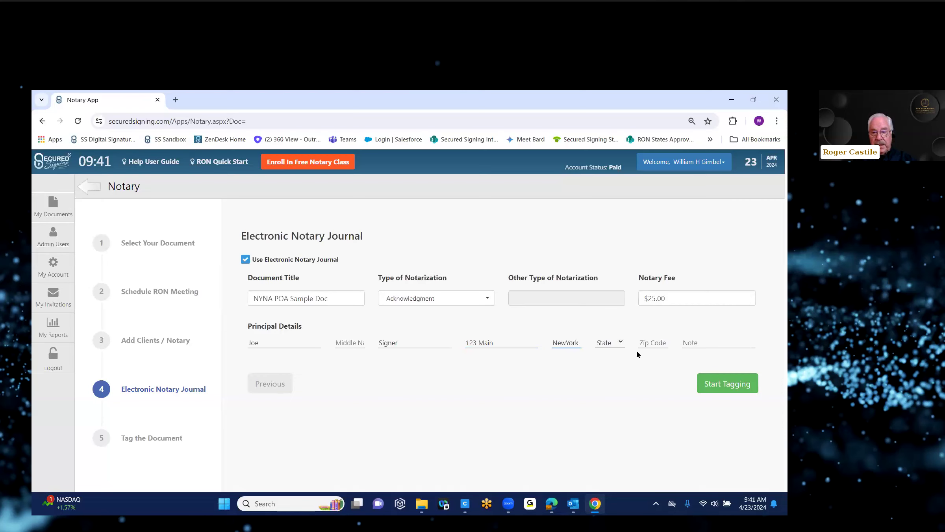
Set the country to United States, state New York, and zip code 10951.
{"action": "left_click", "coordinate": [621, 343]}
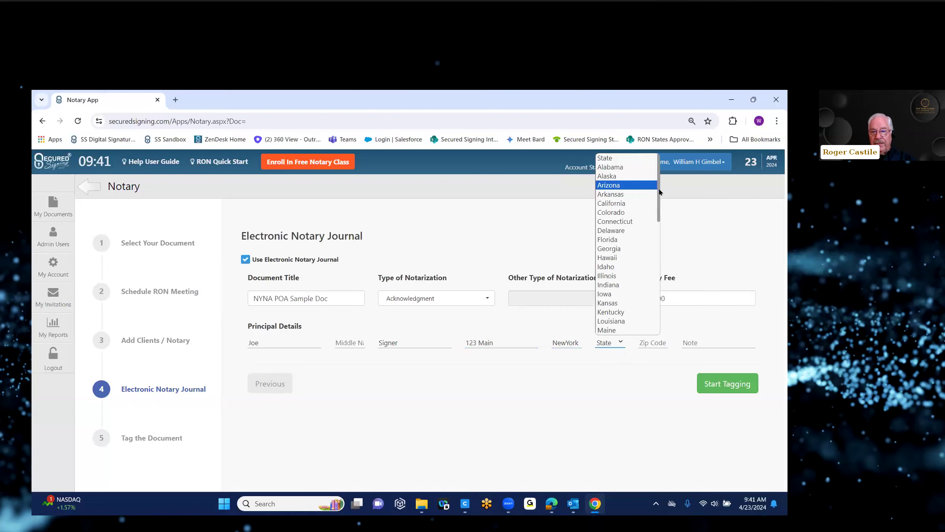
{"action": "left_click_drag", "start_coordinate": [660, 192], "coordinate": [651, 309]}
{"action": "left_click", "coordinate": [630, 331]}
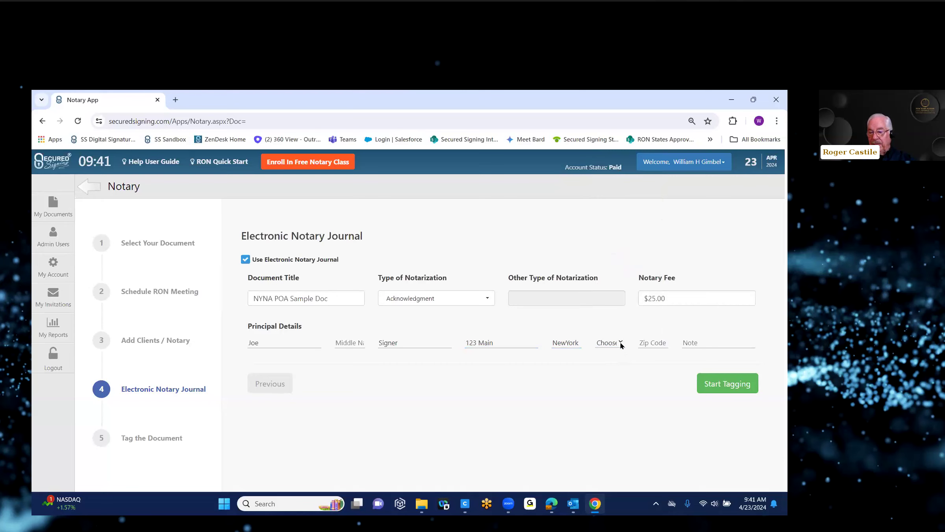
{"action": "left_click", "coordinate": [620, 343]}
{"action": "key", "text": "b"}
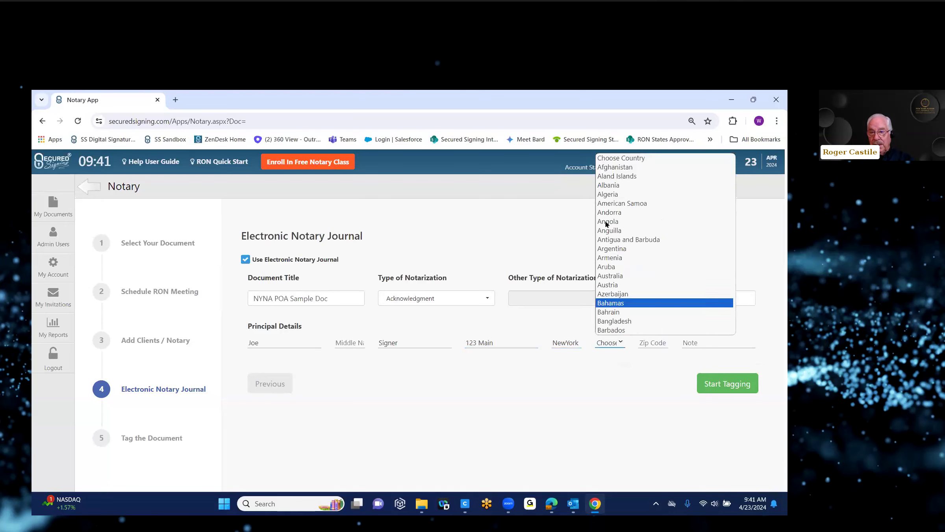
{"action": "left_click", "coordinate": [639, 161]}
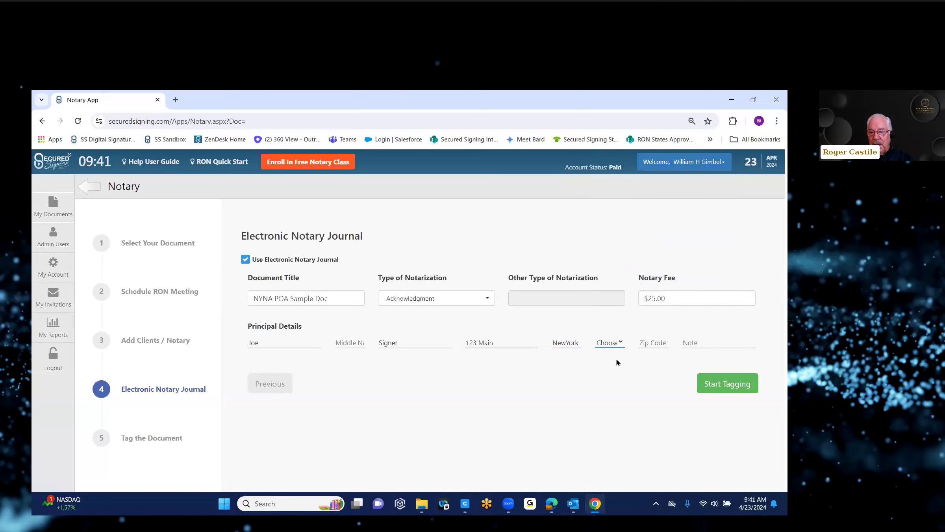
{"action": "left_click", "coordinate": [619, 345]}
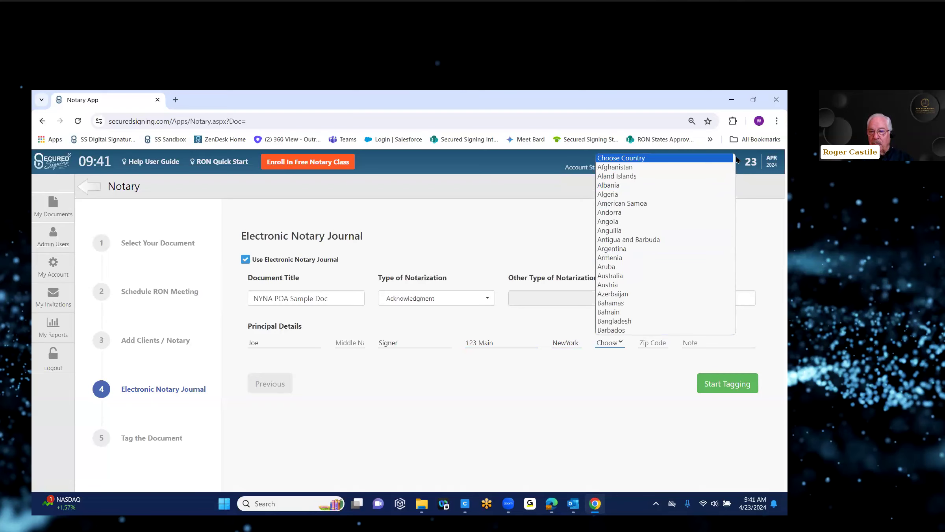
{"action": "left_click_drag", "start_coordinate": [734, 164], "coordinate": [735, 333]}
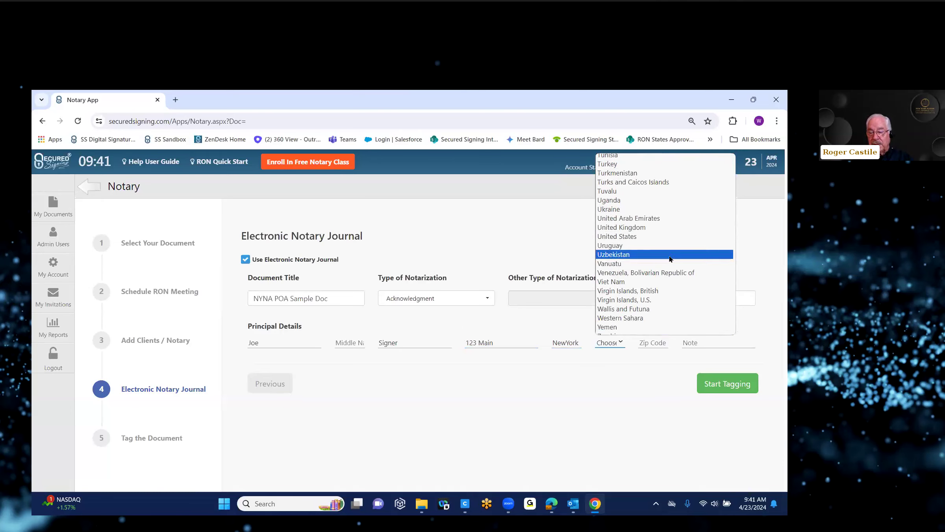
{"action": "left_click", "coordinate": [646, 237]}
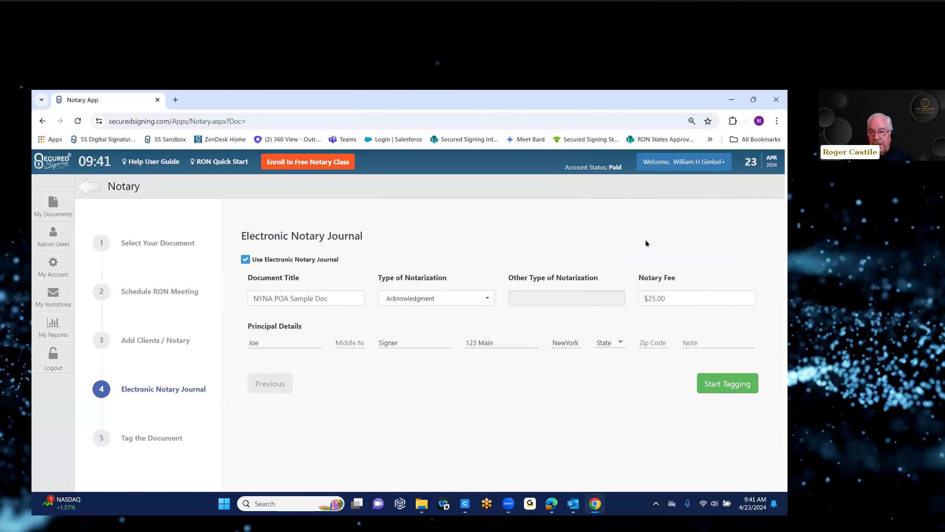
{"action": "left_click", "coordinate": [621, 344]}
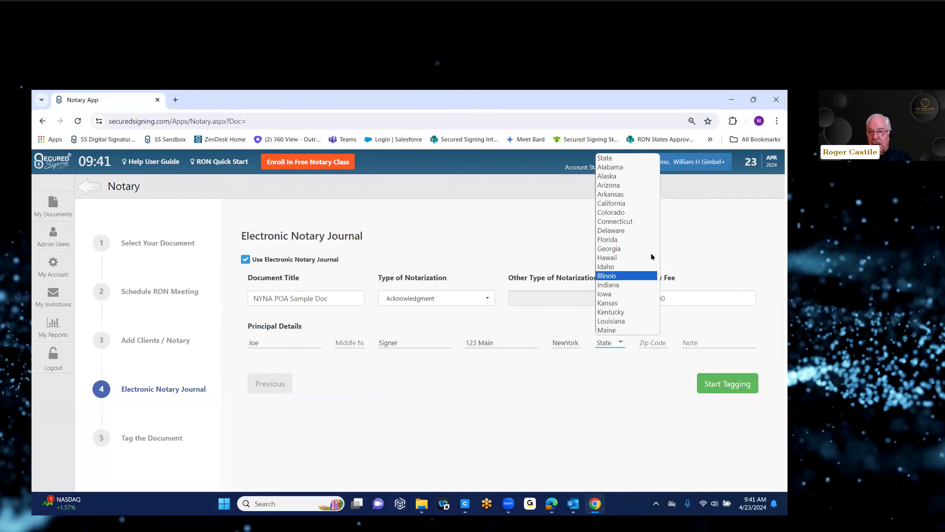
{"action": "left_click_drag", "start_coordinate": [659, 180], "coordinate": [657, 237]}
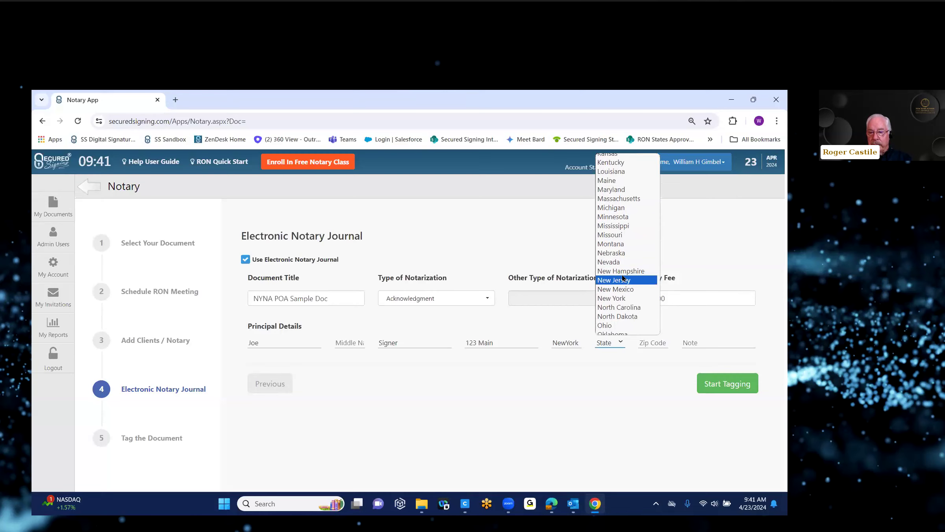
{"action": "left_click", "coordinate": [616, 299]}
{"action": "left_click", "coordinate": [647, 344]}
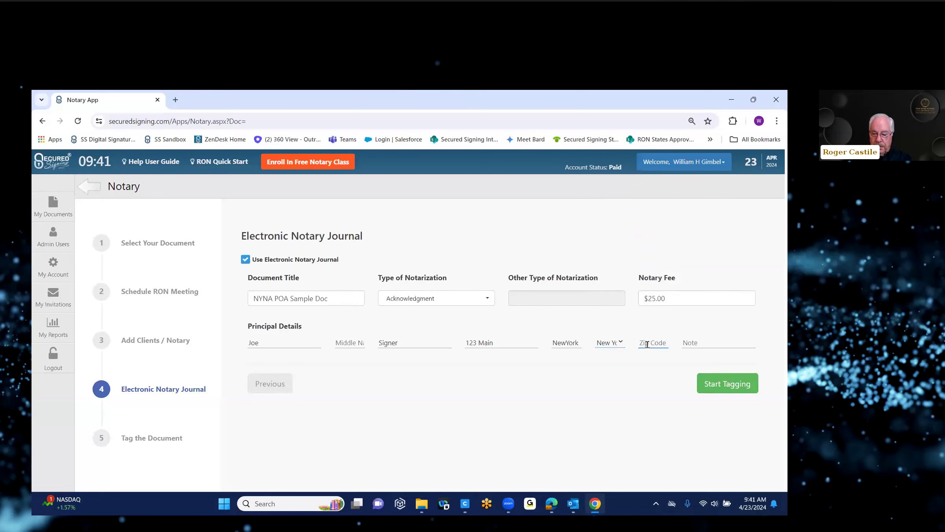
{"action": "type", "text": "10951"}
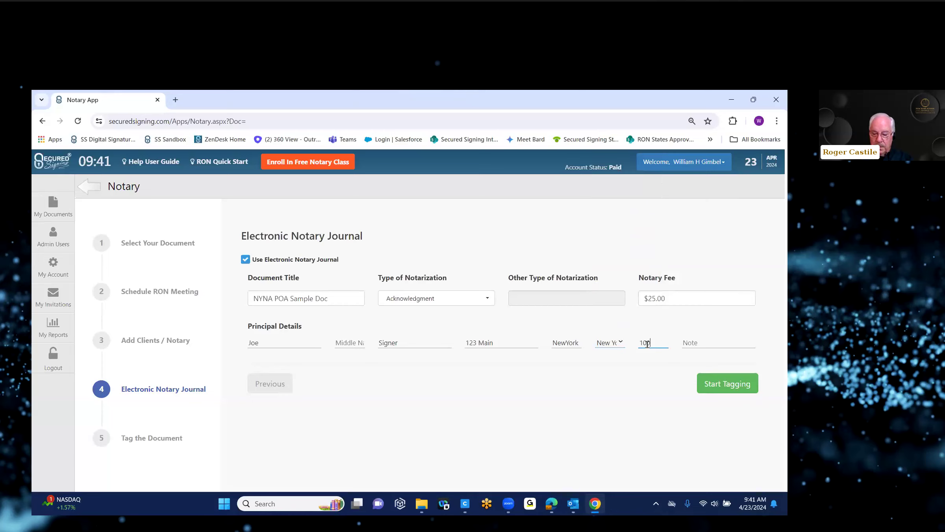
Add the journal note 'Test' and finish the notary journal.
{"action": "left_click", "coordinate": [697, 342]}
{"action": "type", "text": "Test"}
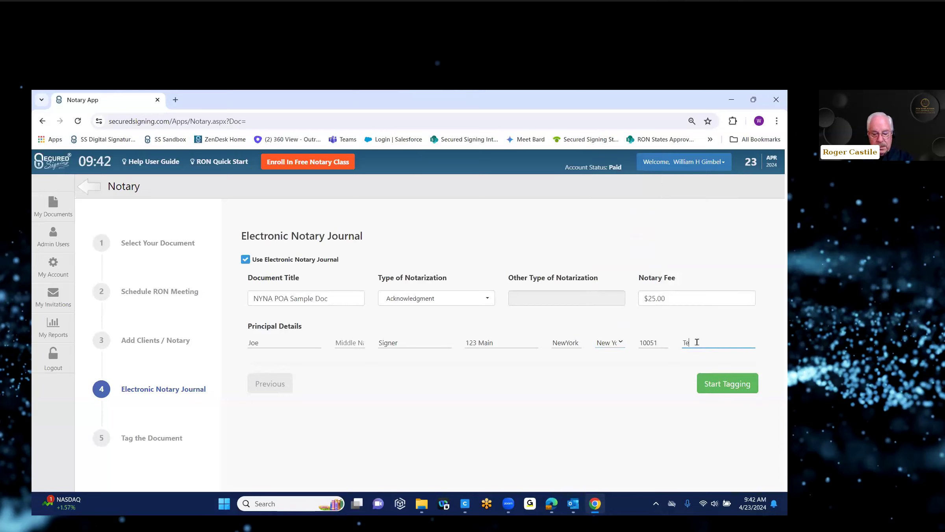
{"action": "left_click", "coordinate": [714, 389]}
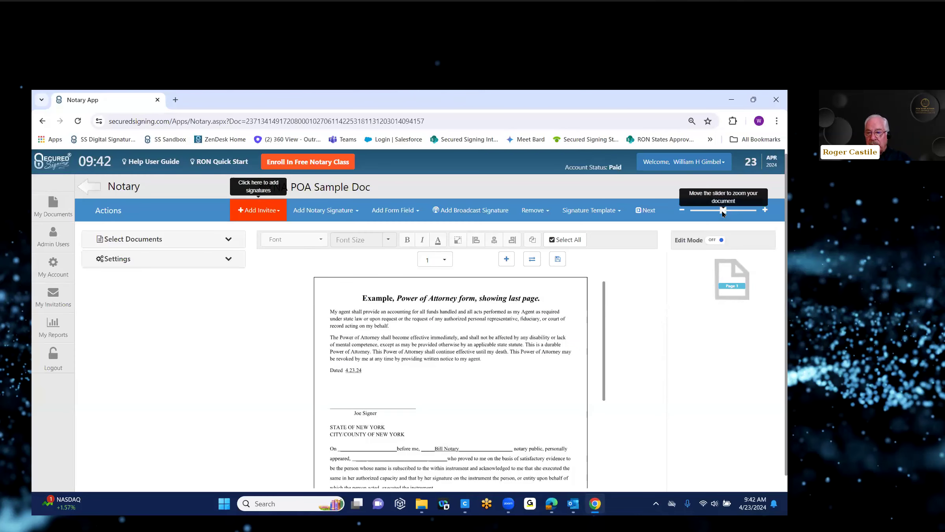
Zoom into the document and fit the signer's signature box onto the signer's signature line.
{"action": "left_click_drag", "start_coordinate": [722, 213], "coordinate": [748, 213]}
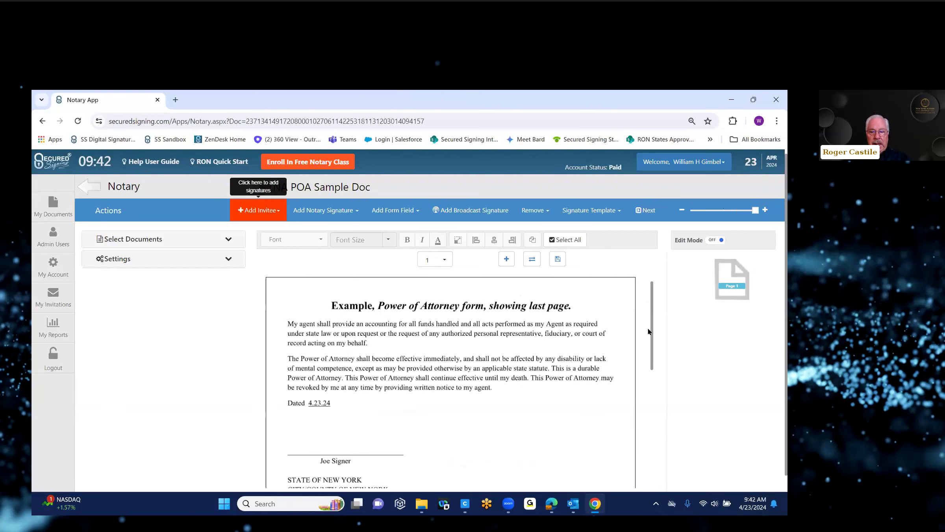
{"action": "scroll", "coordinate": [654, 352], "scroll_direction": "down", "scroll_amount": 3}
{"action": "scroll", "coordinate": [654, 355], "scroll_direction": "down", "scroll_amount": 2}
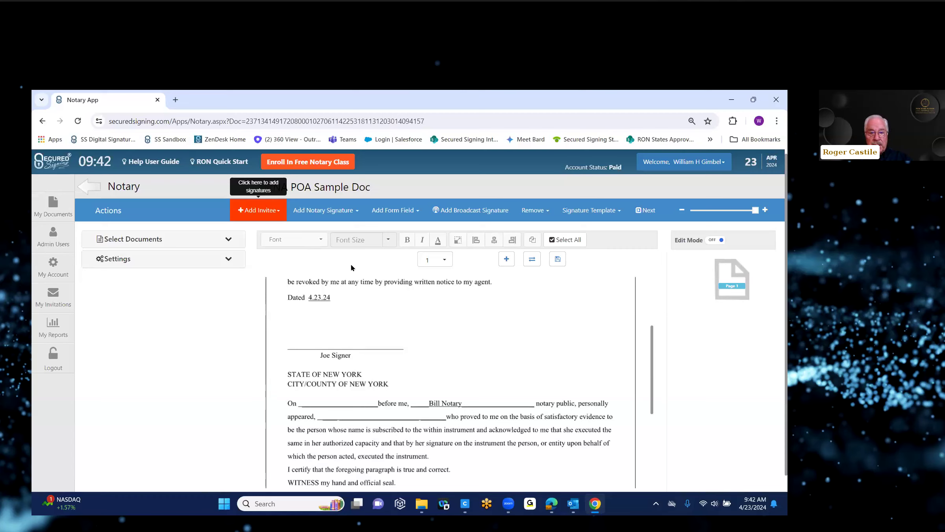
{"action": "left_click", "coordinate": [277, 211]}
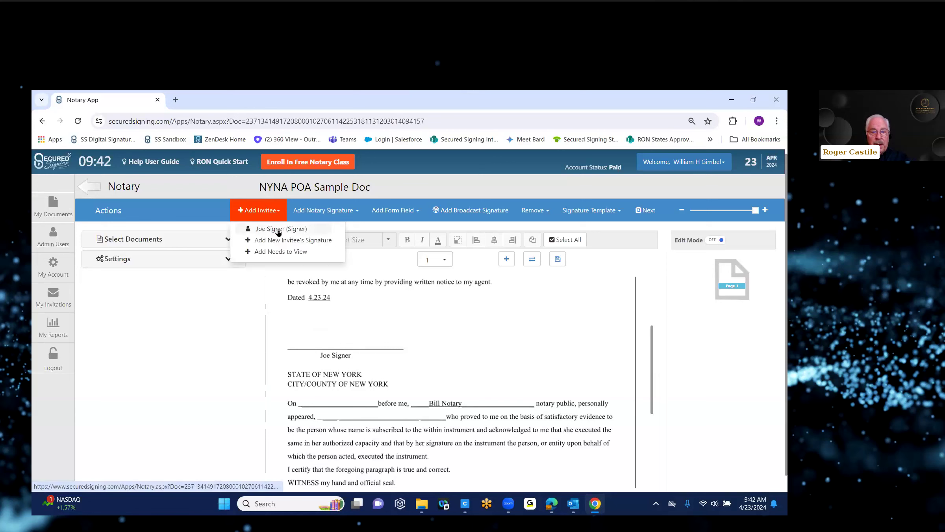
{"action": "left_click", "coordinate": [278, 230]}
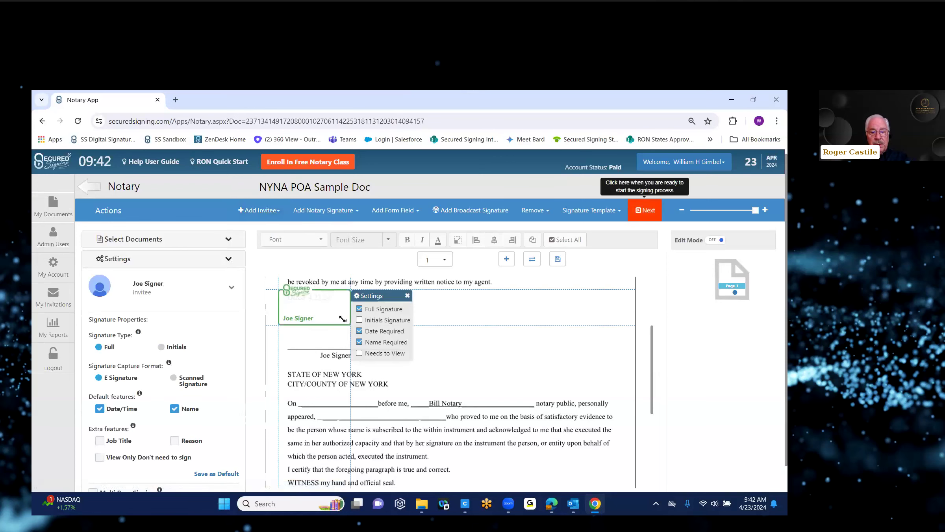
{"action": "mouse_move", "coordinate": [342, 320]}
{"action": "left_mouse_down"}
{"action": "mouse_move", "coordinate": [370, 314]}
{"action": "mouse_move", "coordinate": [341, 323]}
{"action": "mouse_move", "coordinate": [350, 339]}
{"action": "left_mouse_up"}
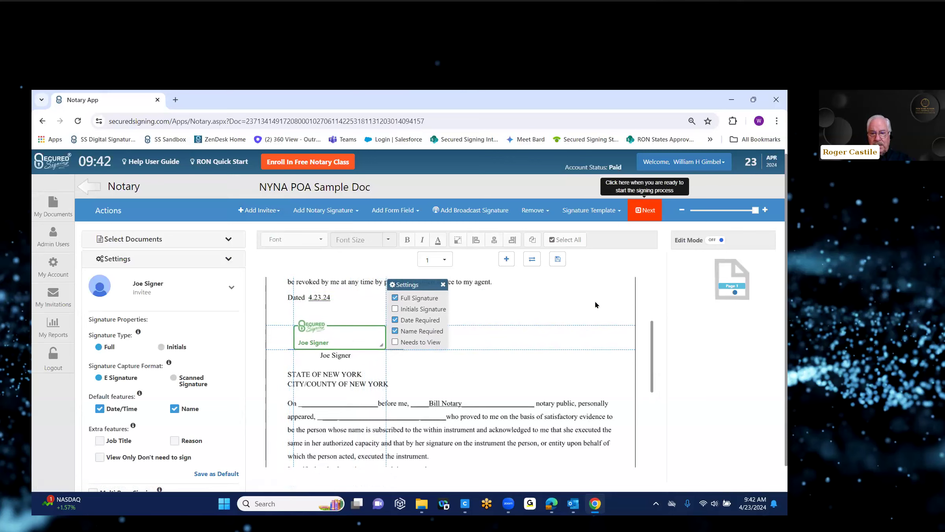
{"action": "scroll", "coordinate": [650, 372], "scroll_direction": "down", "scroll_amount": 5}
{"action": "scroll", "coordinate": [648, 368], "scroll_direction": "up", "scroll_amount": 3}
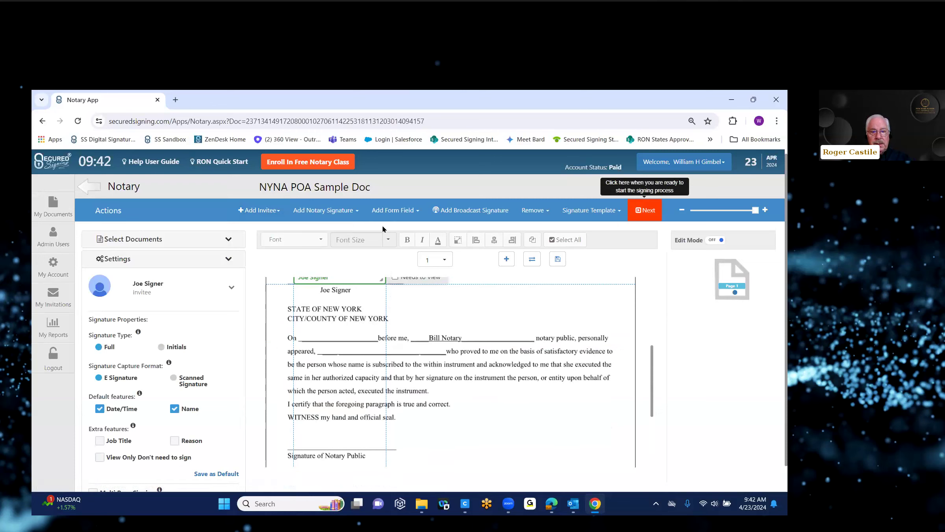
Place the notary seal beside the Seal label and remove the extra seal fields.
{"action": "left_click", "coordinate": [323, 212]}
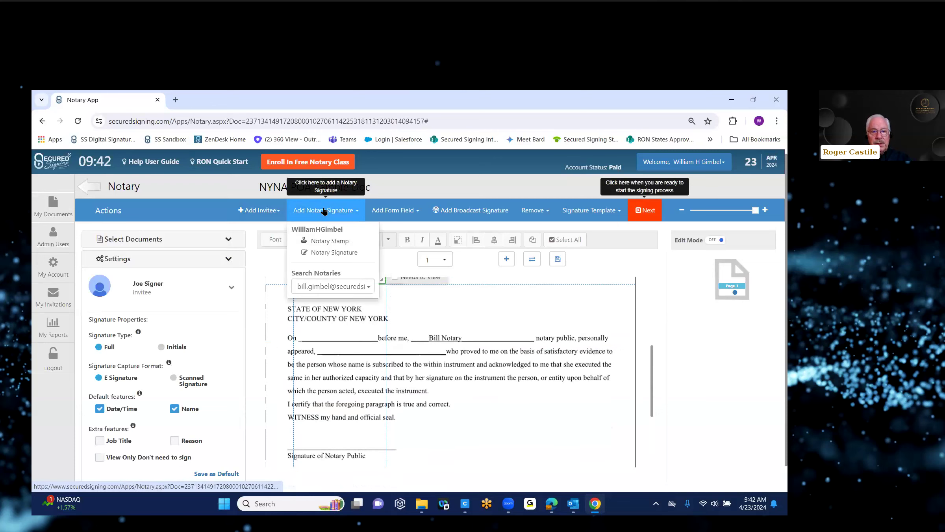
{"action": "left_click", "coordinate": [334, 241]}
{"action": "left_click_drag", "start_coordinate": [347, 272], "coordinate": [392, 381]}
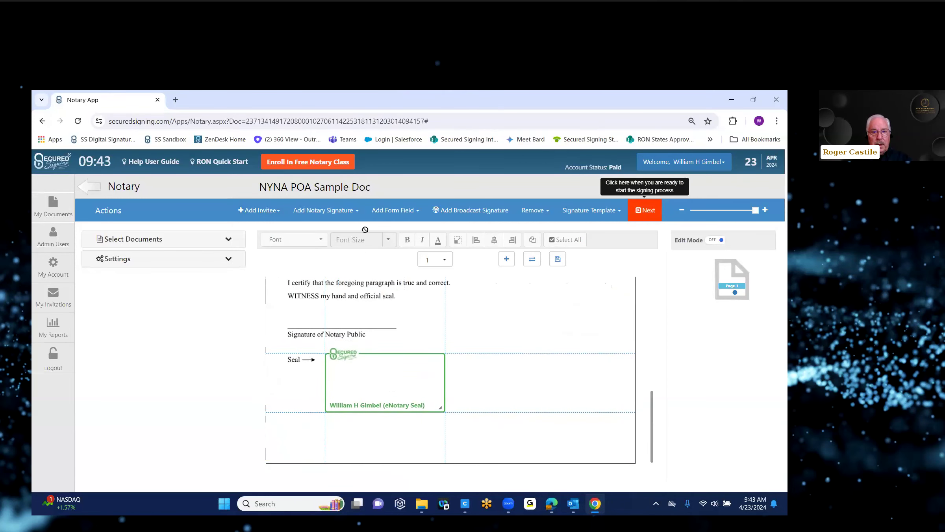
{"action": "left_click", "coordinate": [324, 211]}
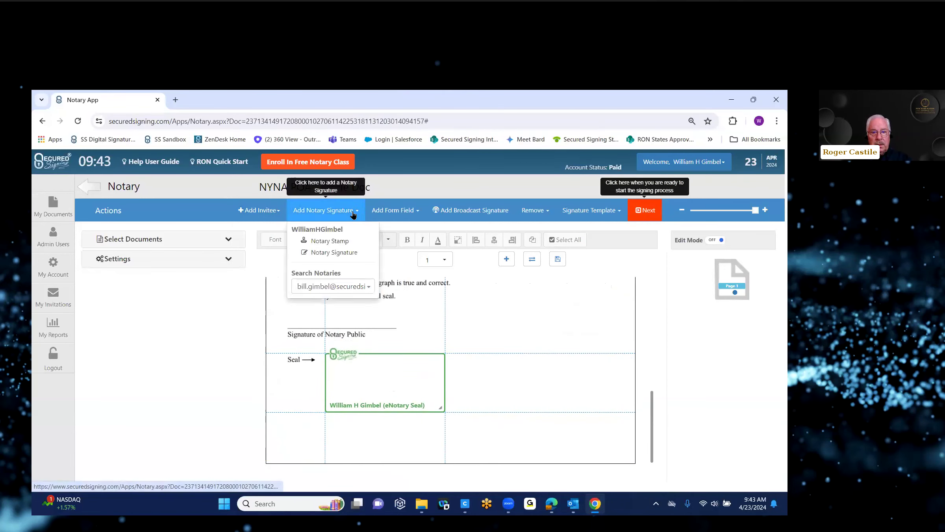
{"action": "left_click", "coordinate": [332, 242]}
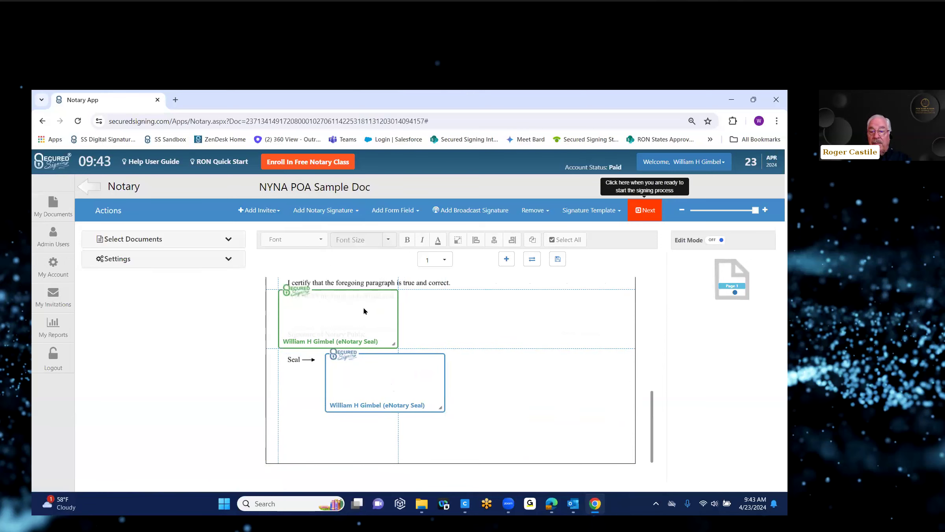
{"action": "left_click", "coordinate": [545, 215]}
{"action": "left_click", "coordinate": [546, 238]}
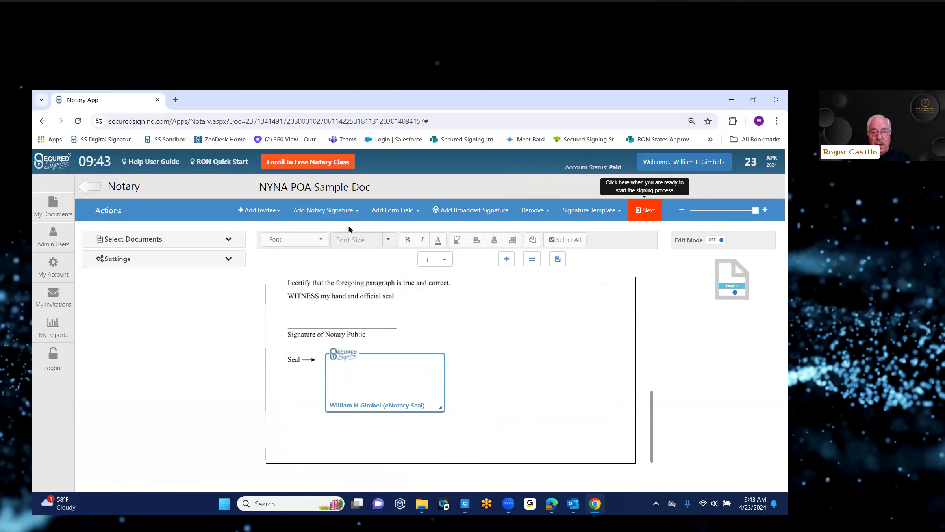
Add the notary signature field and fit it onto the Signature of Notary Public line.
{"action": "left_click", "coordinate": [356, 216]}
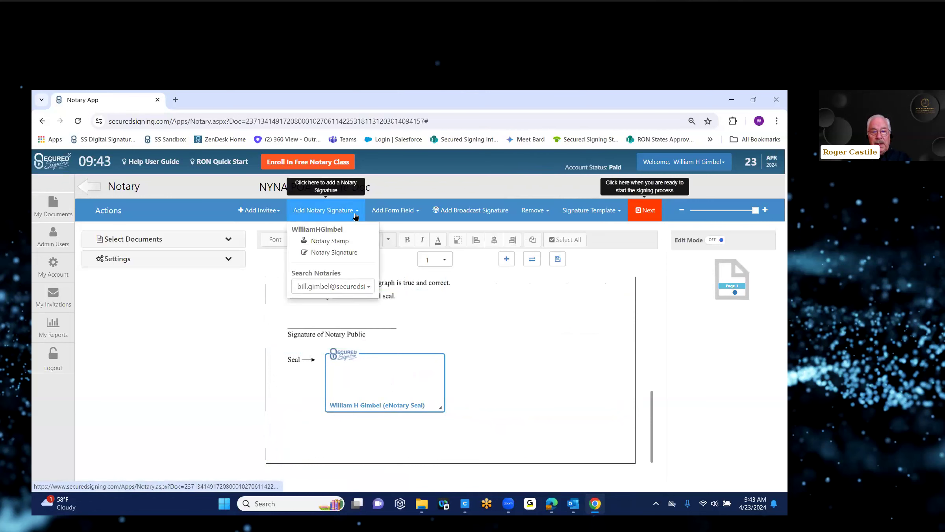
{"action": "left_click", "coordinate": [343, 253]}
{"action": "mouse_move", "coordinate": [376, 325]}
{"action": "left_mouse_down"}
{"action": "mouse_move", "coordinate": [394, 312]}
{"action": "mouse_move", "coordinate": [375, 318]}
{"action": "left_mouse_up"}
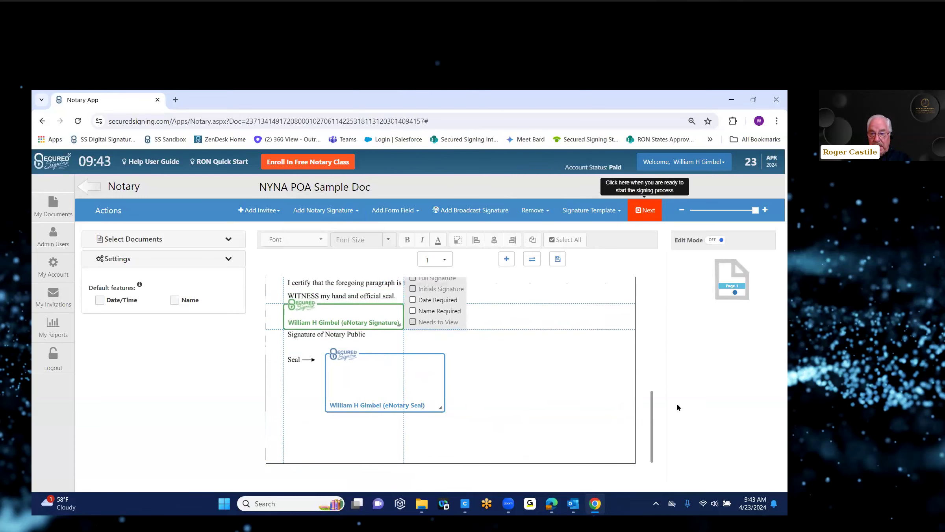
{"action": "scroll", "coordinate": [652, 397], "scroll_direction": "up", "scroll_amount": 2}
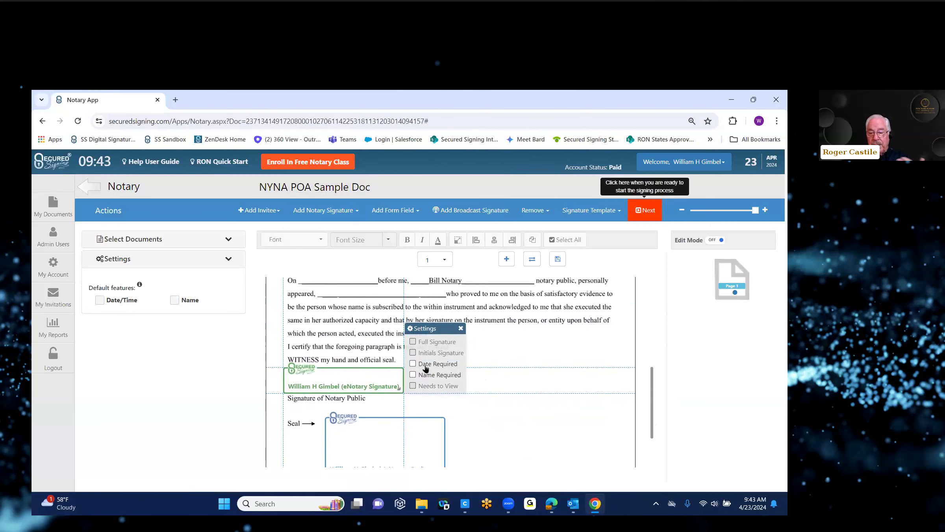
{"action": "left_click", "coordinate": [589, 382]}
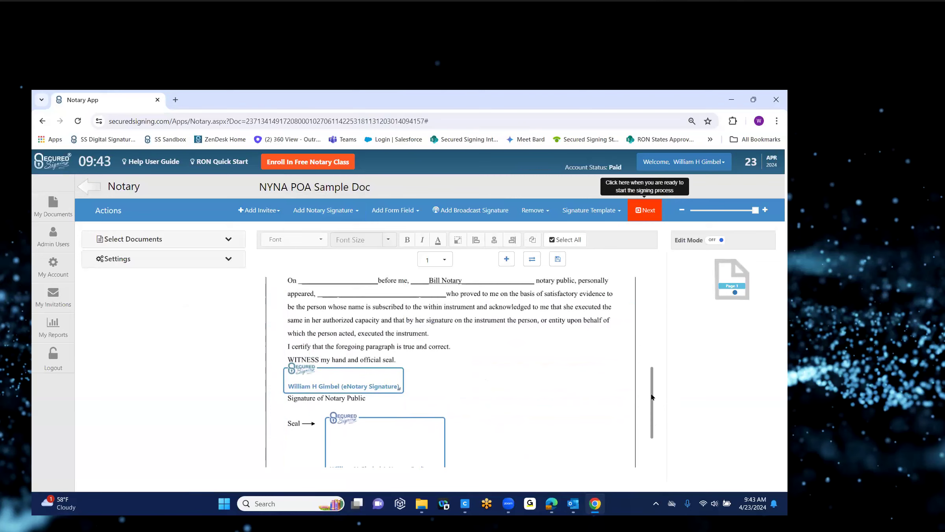
{"action": "left_click_drag", "start_coordinate": [652, 397], "coordinate": [650, 377]}
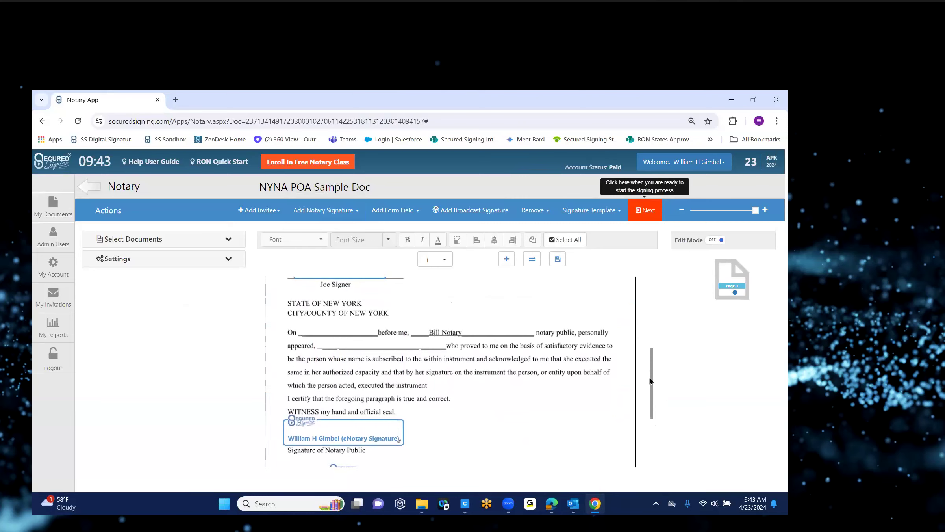
{"action": "scroll", "coordinate": [648, 362], "scroll_direction": "up", "scroll_amount": 2}
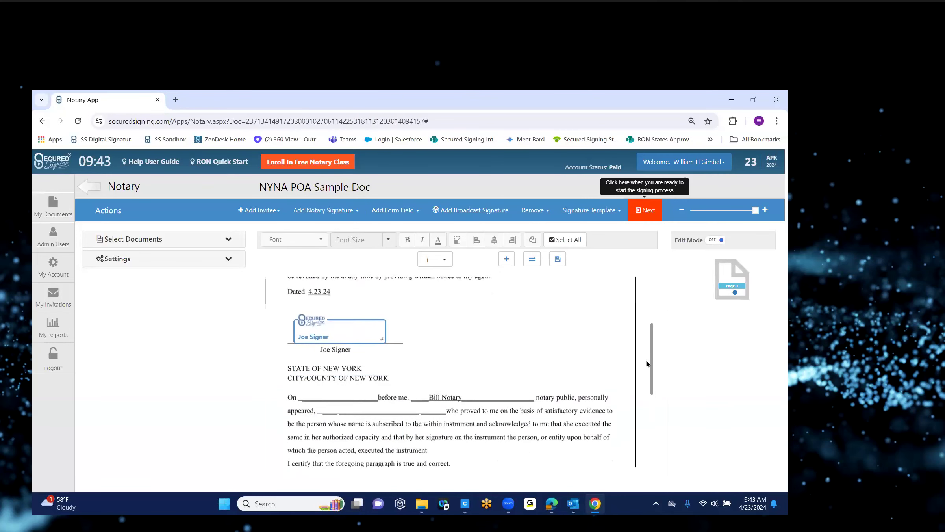
{"action": "scroll", "coordinate": [647, 363], "scroll_direction": "down", "scroll_amount": 1}
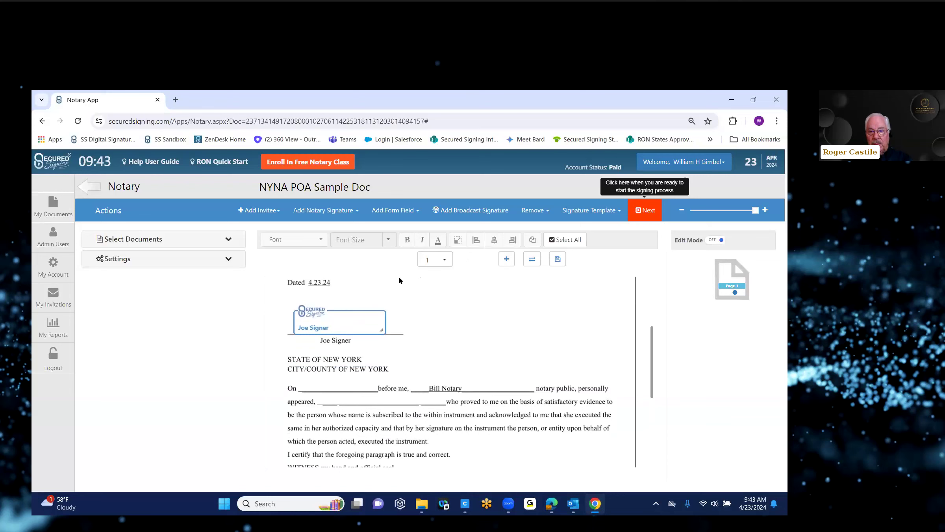
Add a checkbox beside the signer's signature, leaving it editable and unchecked.
{"action": "left_click", "coordinate": [416, 212]}
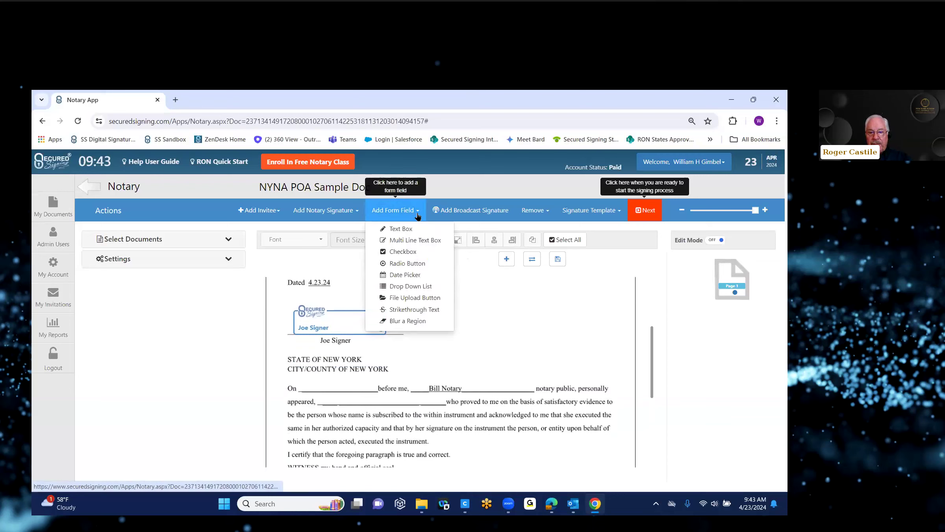
{"action": "left_click", "coordinate": [402, 252]}
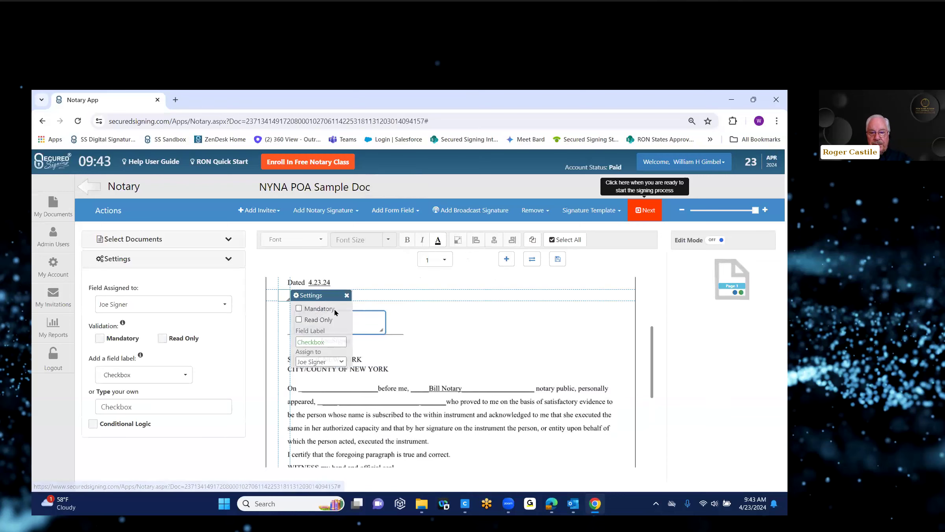
{"action": "left_click_drag", "start_coordinate": [326, 301], "coordinate": [507, 336]}
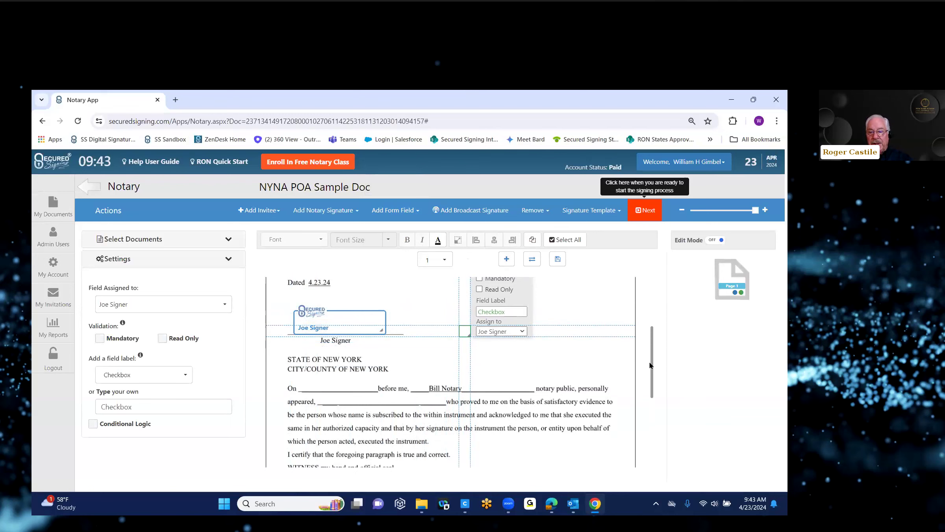
{"action": "scroll", "coordinate": [652, 364], "scroll_direction": "up", "scroll_amount": 1}
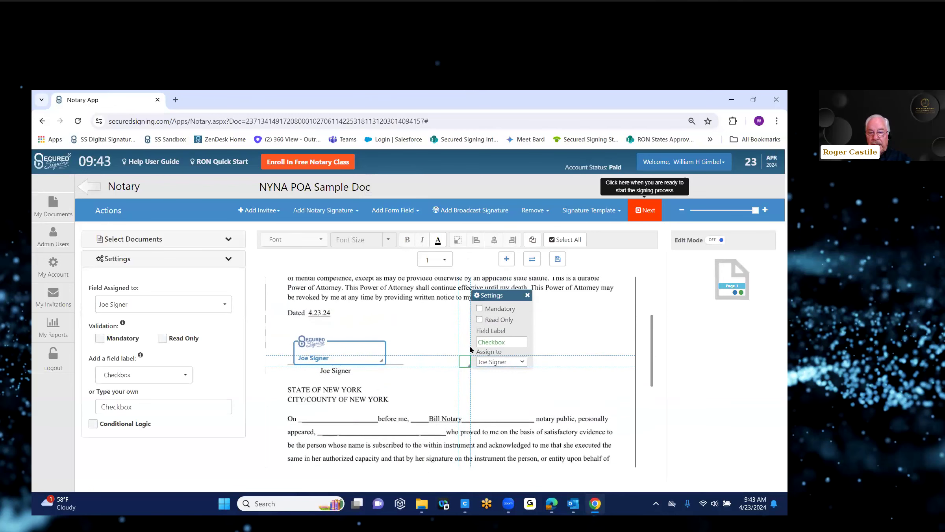
{"action": "left_click", "coordinate": [480, 320]}
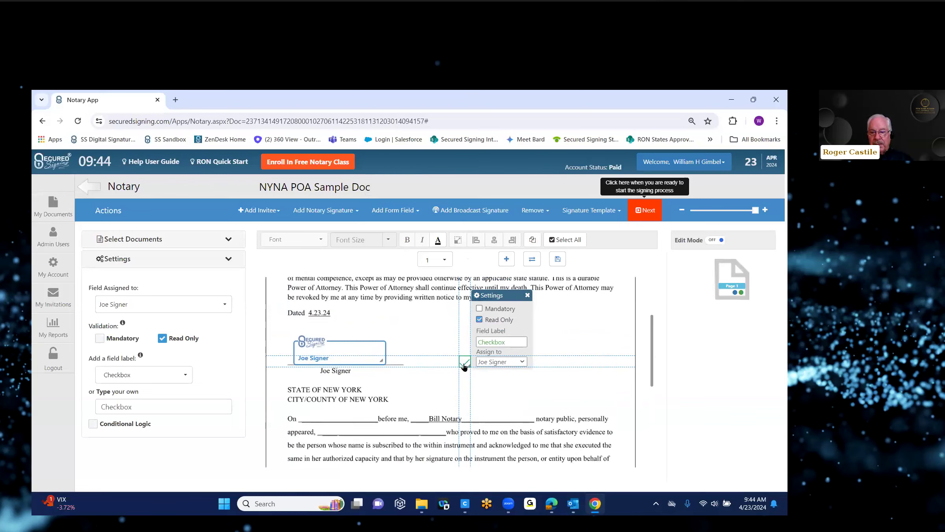
{"action": "left_click", "coordinate": [479, 321]}
{"action": "left_click", "coordinate": [479, 321]}
{"action": "left_click", "coordinate": [478, 322]}
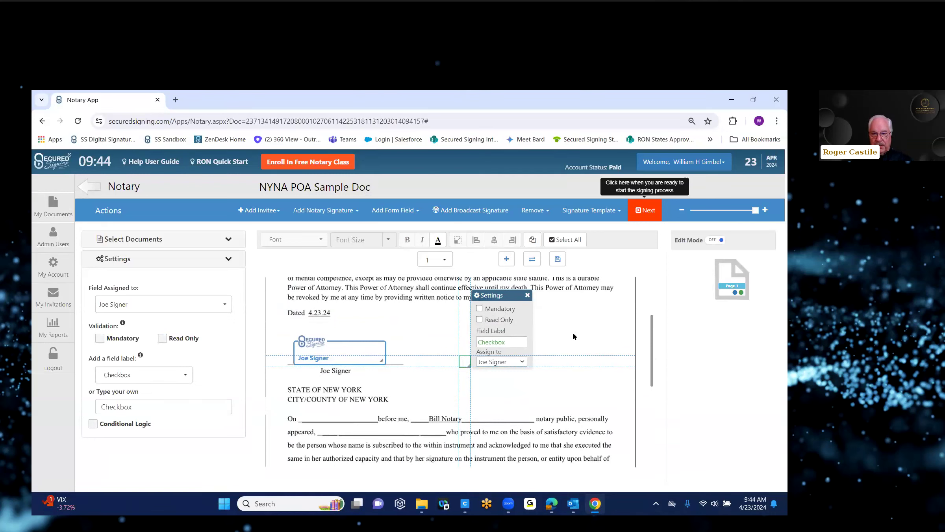
{"action": "left_click", "coordinate": [575, 387]}
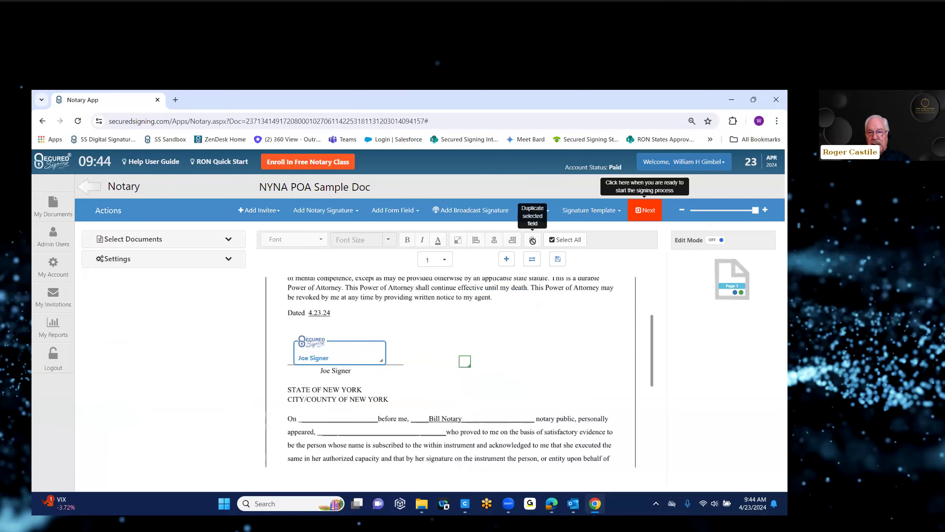
{"action": "left_click", "coordinate": [464, 361]}
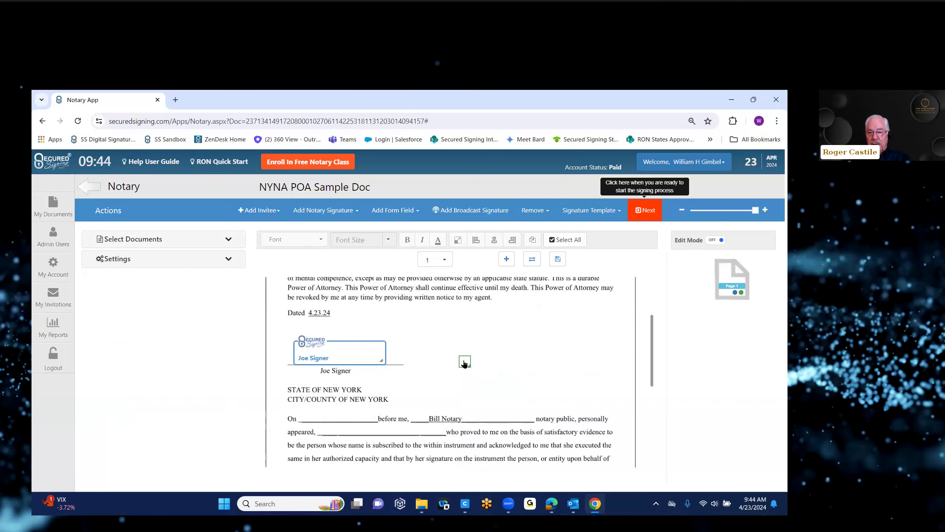
{"action": "left_click", "coordinate": [465, 359]}
{"action": "left_click", "coordinate": [561, 332]}
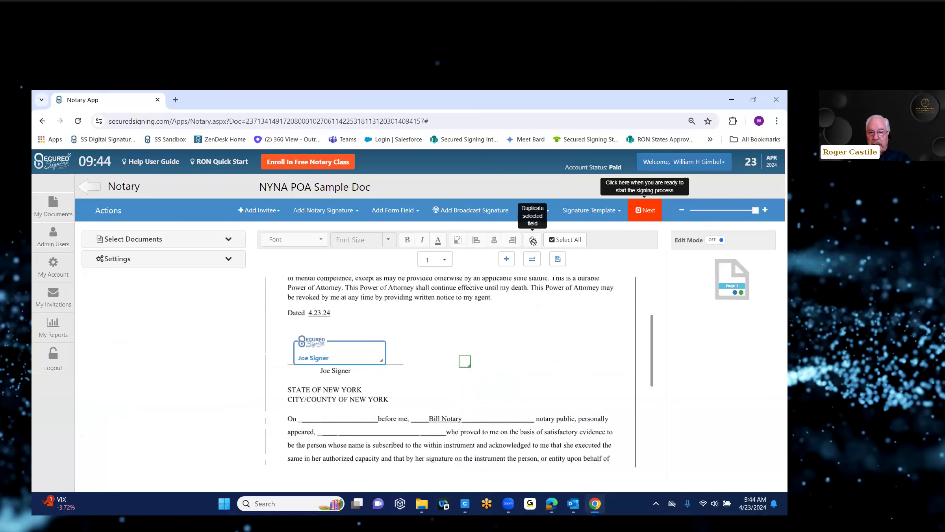
Remove a stray text box, add and copy checkboxes, and line four up by the signature.
{"action": "left_click", "coordinate": [412, 211]}
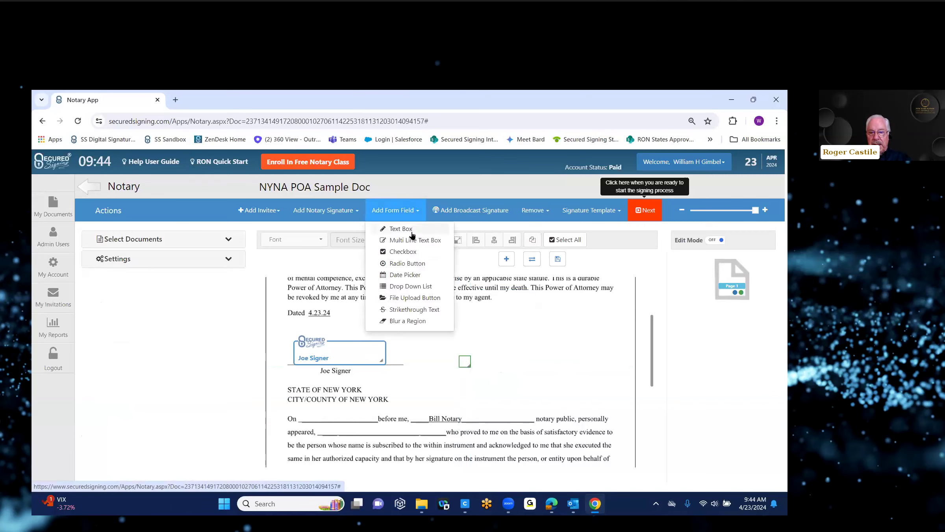
{"action": "left_click", "coordinate": [412, 231]}
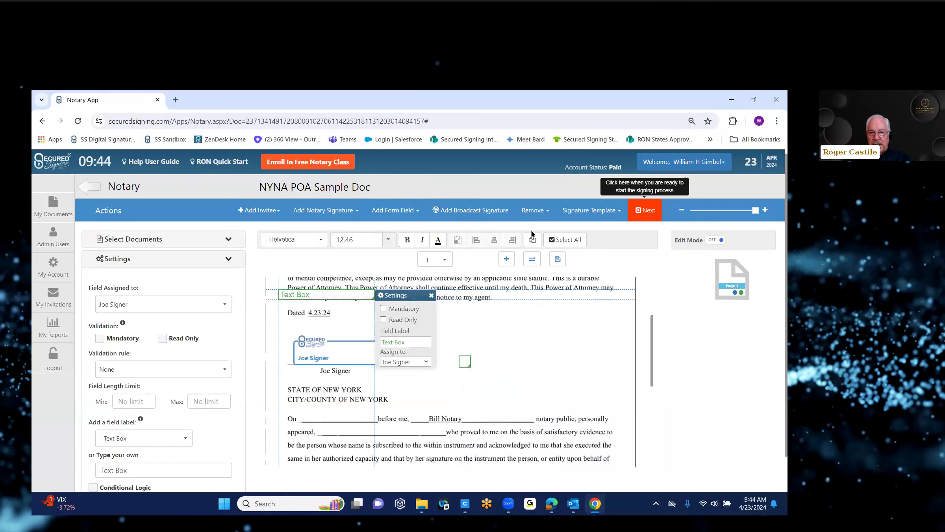
{"action": "left_click", "coordinate": [534, 210]}
{"action": "left_click", "coordinate": [546, 230]}
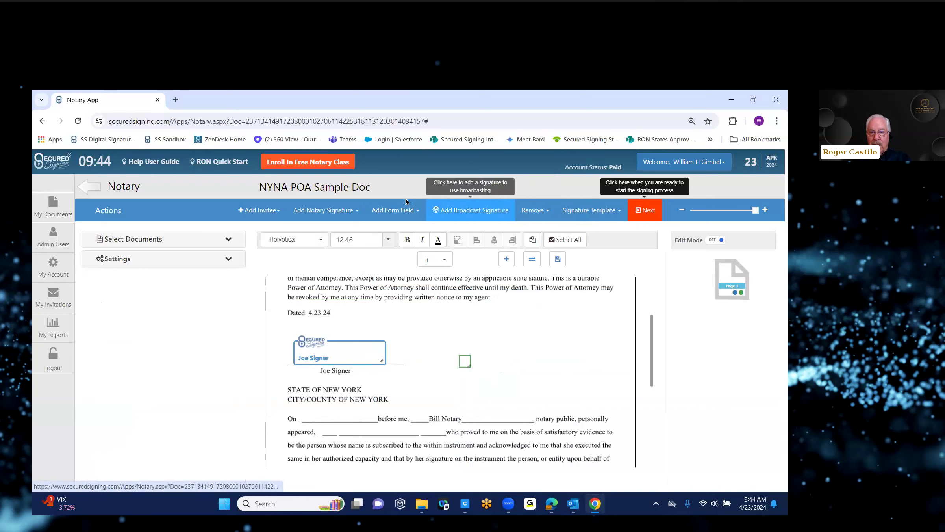
{"action": "left_click", "coordinate": [393, 210]}
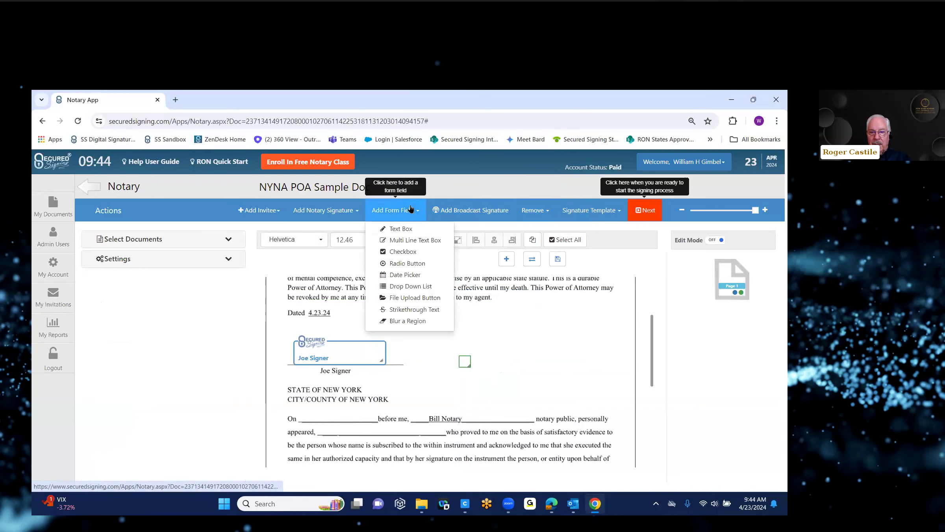
{"action": "left_click", "coordinate": [403, 253]}
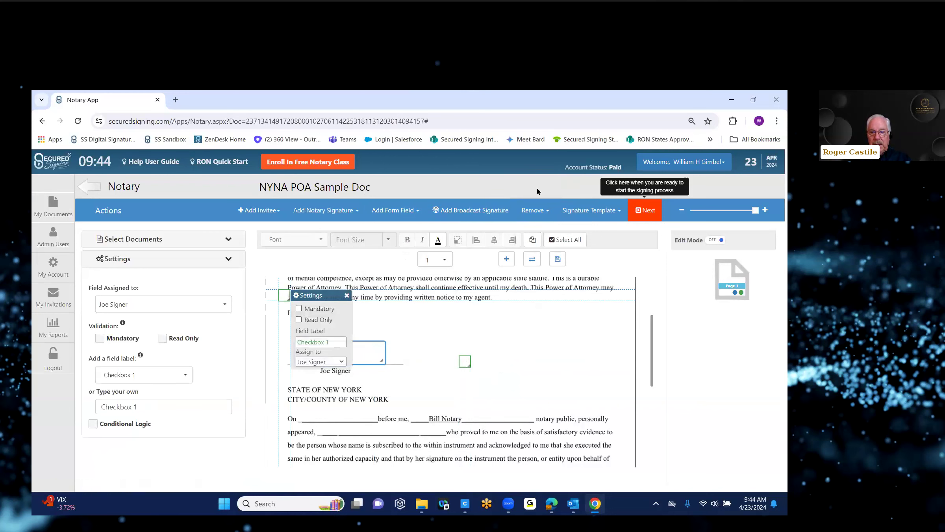
{"action": "left_click", "coordinate": [532, 241]}
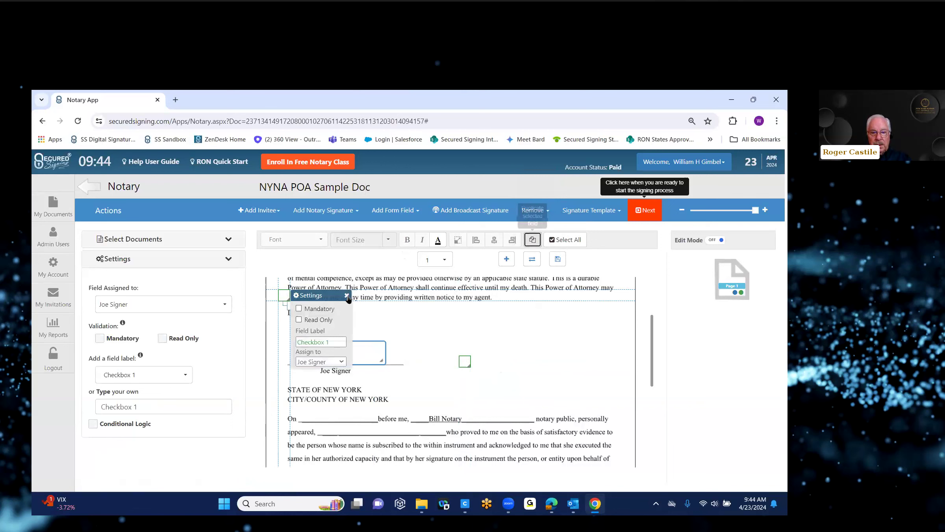
{"action": "left_click_drag", "start_coordinate": [471, 357], "coordinate": [488, 361]}
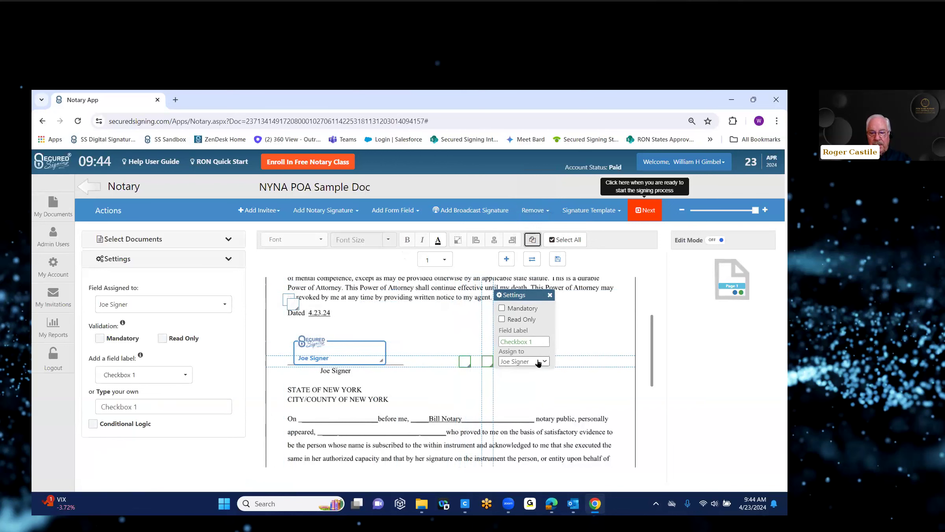
{"action": "left_click", "coordinate": [294, 307]}
{"action": "left_click_drag", "start_coordinate": [294, 307], "coordinate": [516, 362]}
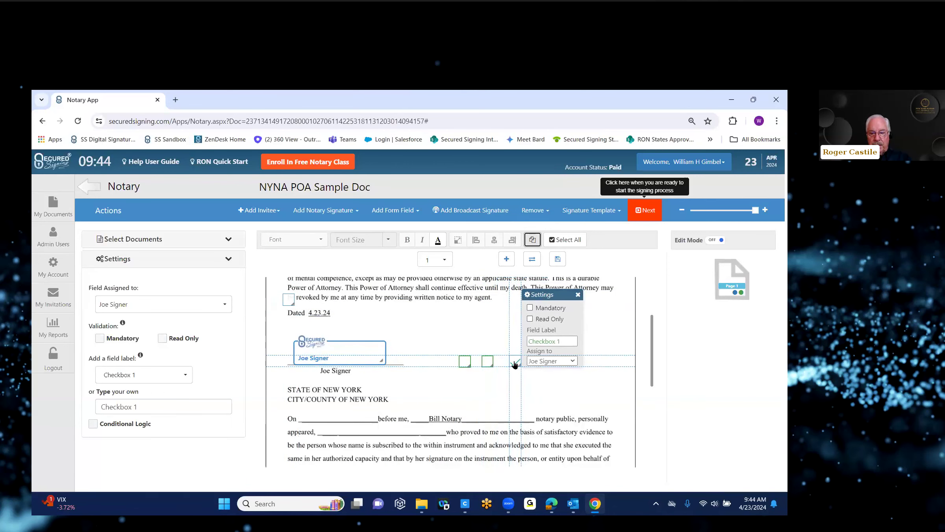
{"action": "left_click", "coordinate": [288, 313]}
{"action": "left_click", "coordinate": [286, 300]}
{"action": "left_click_drag", "start_coordinate": [343, 303], "coordinate": [592, 367]}
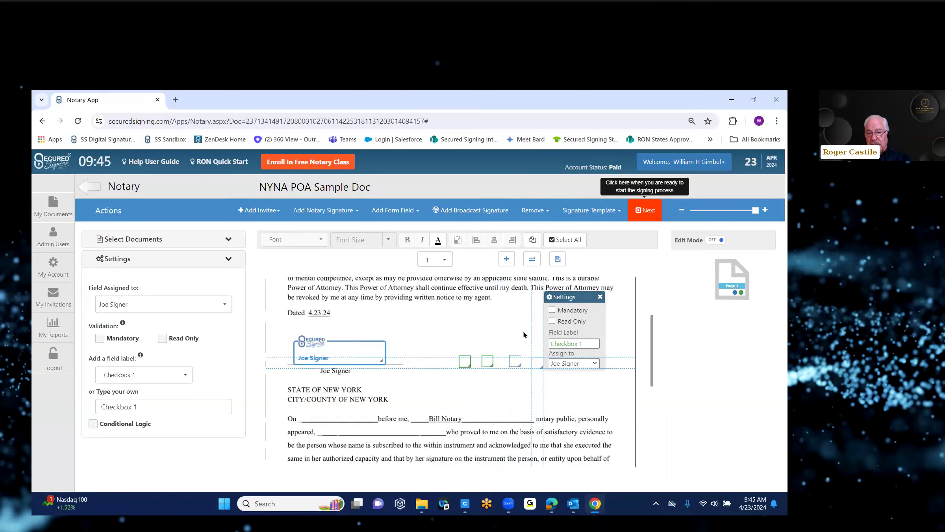
Make the first checkbox mandatory and confirm it is assigned to the signer.
{"action": "left_click", "coordinate": [463, 362]}
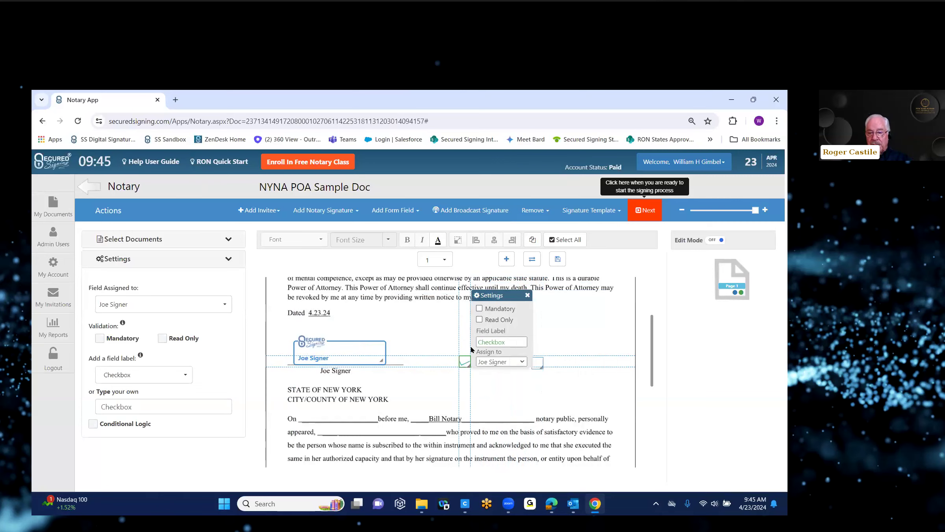
{"action": "left_click", "coordinate": [479, 309]}
{"action": "left_click", "coordinate": [523, 362]}
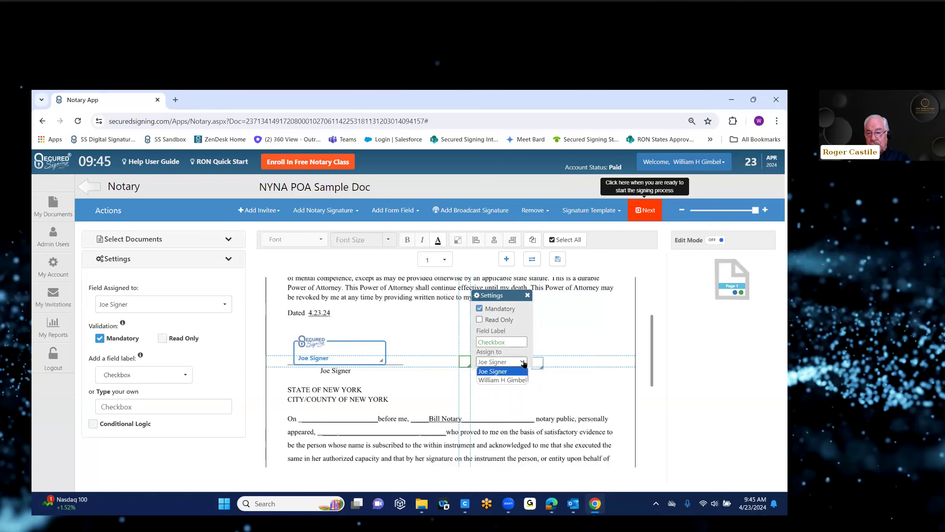
{"action": "left_click", "coordinate": [593, 321]}
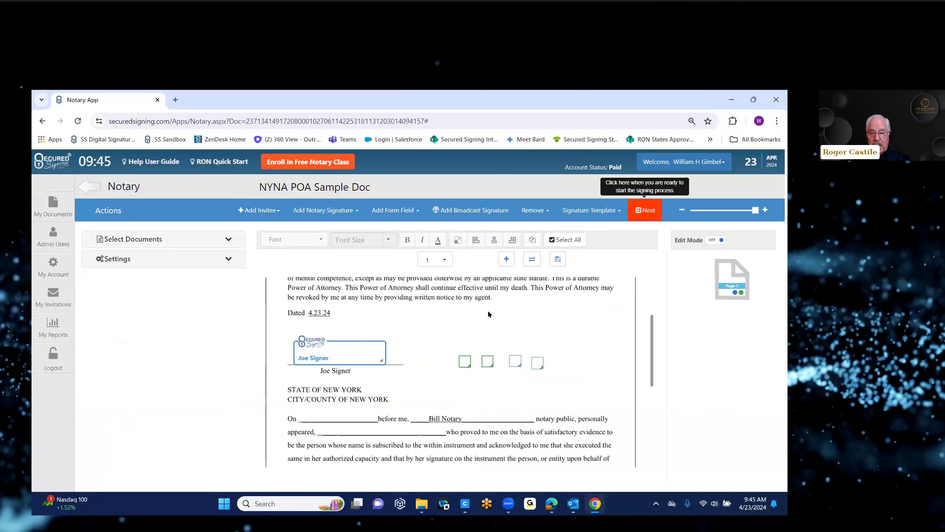
{"action": "left_click", "coordinate": [398, 212]}
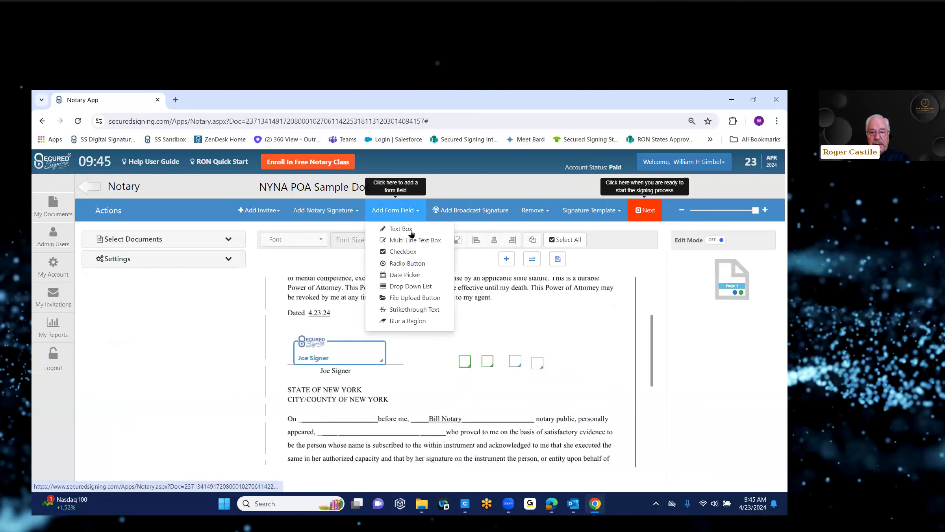
Add a date field on the certificate's "On" line and narrow it to fit.
{"action": "left_click", "coordinate": [411, 274]}
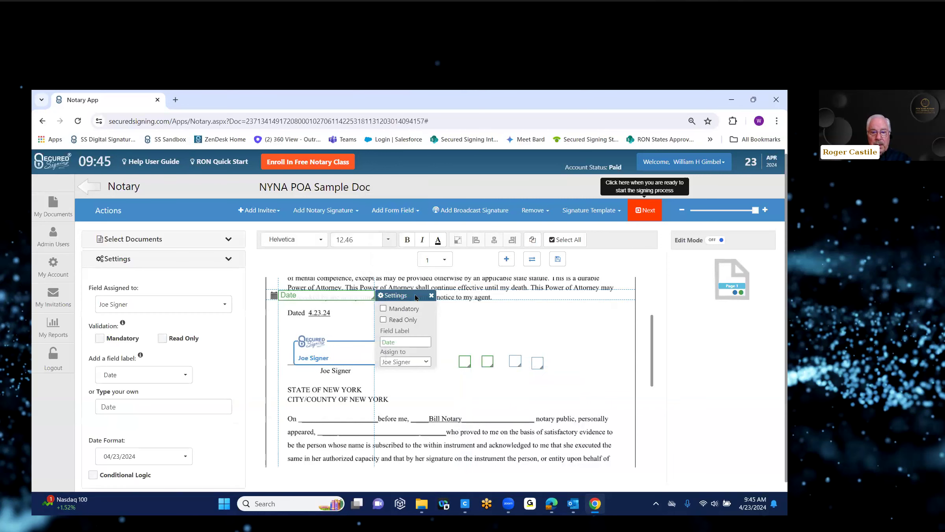
{"action": "left_click_drag", "start_coordinate": [373, 298], "coordinate": [415, 415]}
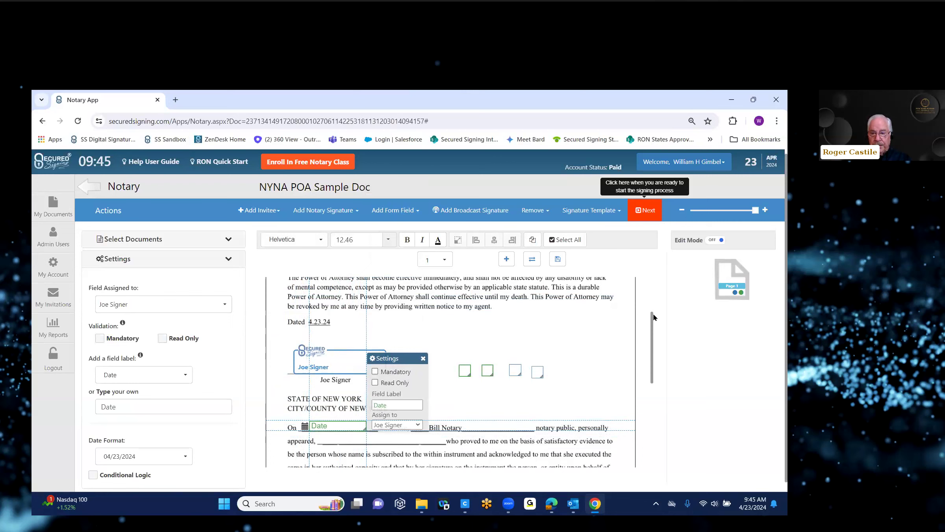
{"action": "scroll", "coordinate": [466, 309], "scroll_direction": "down", "scroll_amount": 2}
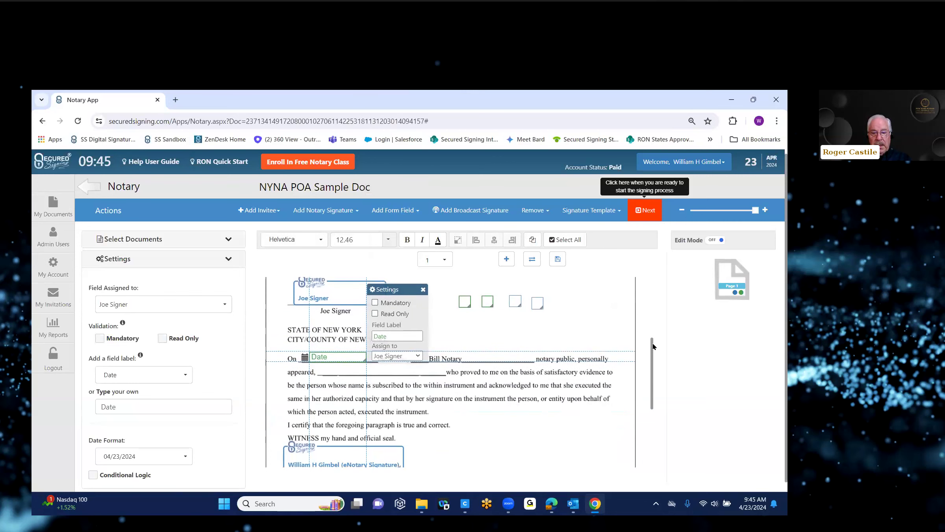
Add a text field reading 'Joe Signer' and place it on the "appeared," line.
{"action": "left_click", "coordinate": [415, 211]}
{"action": "left_click", "coordinate": [393, 233]}
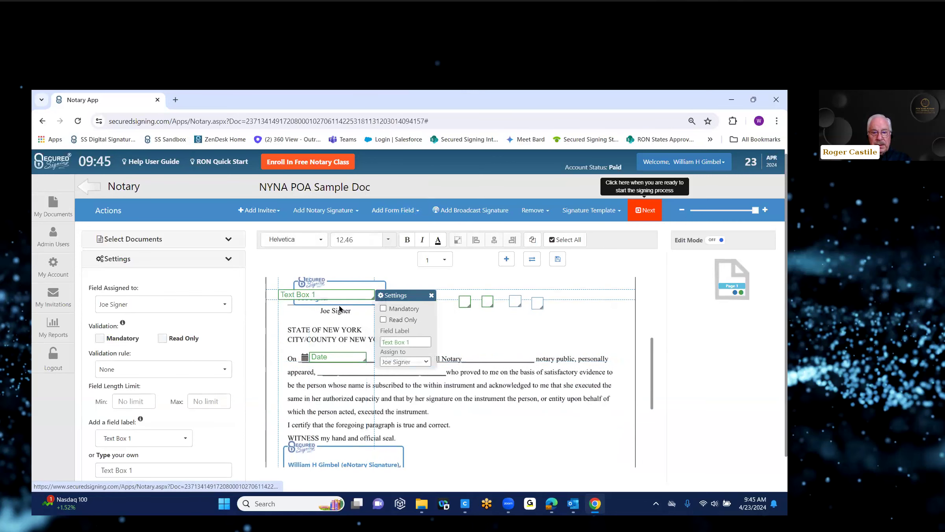
{"action": "left_click", "coordinate": [307, 295]}
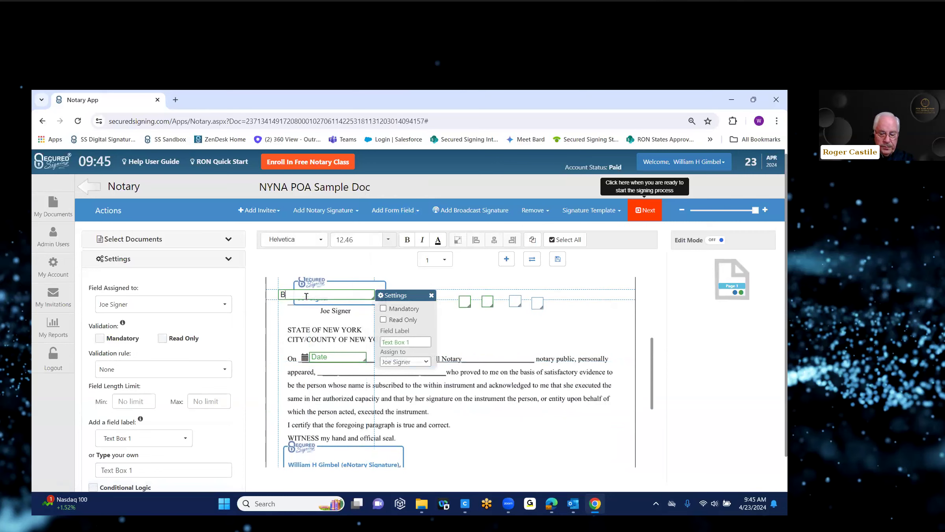
{"action": "type", "text": "Joe Singer"}
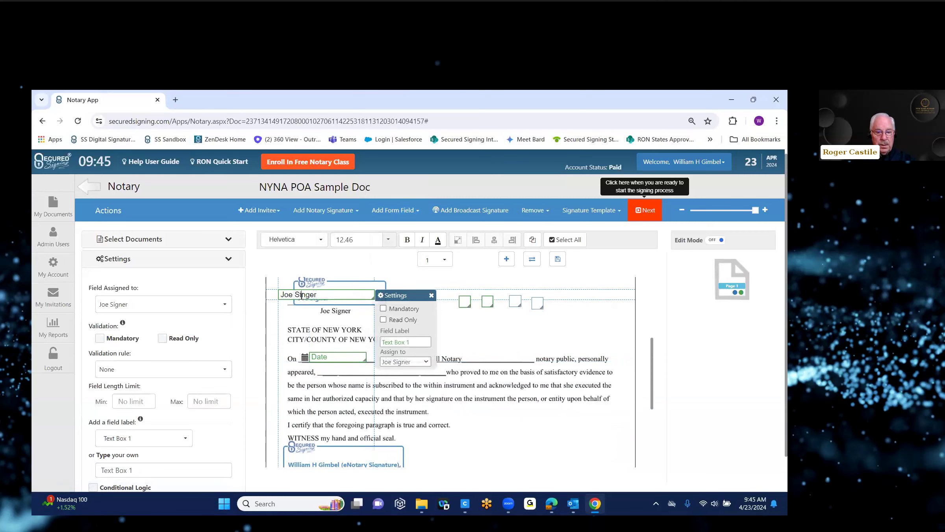
{"action": "key", "text": "BackSpace"}
{"action": "type", "text": "g"}
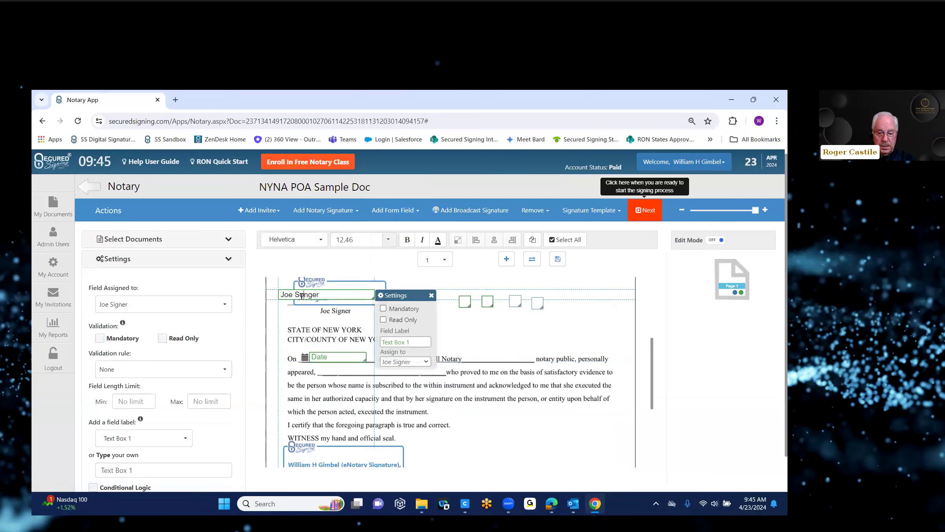
{"action": "key", "text": "BackSpace"}
{"action": "type", "text": "i"}
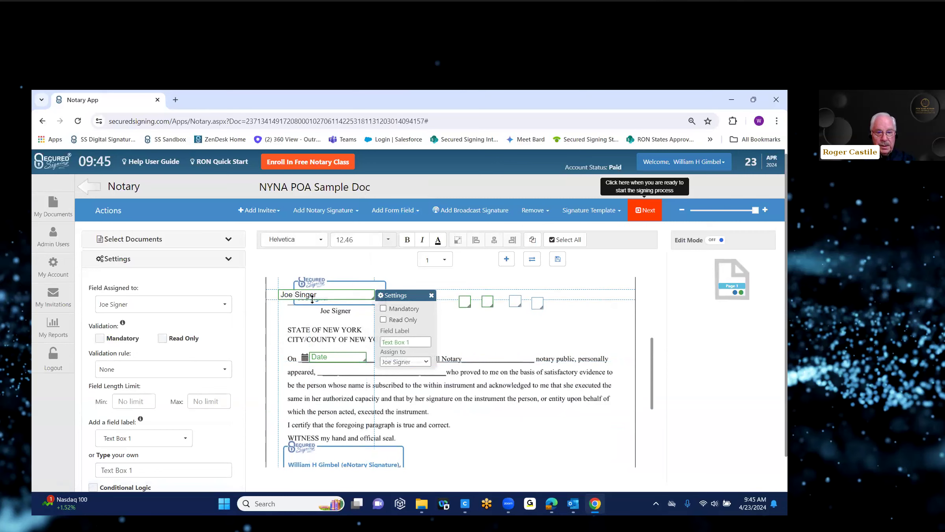
{"action": "key", "text": "Delete"}
{"action": "key", "text": "Delete"}
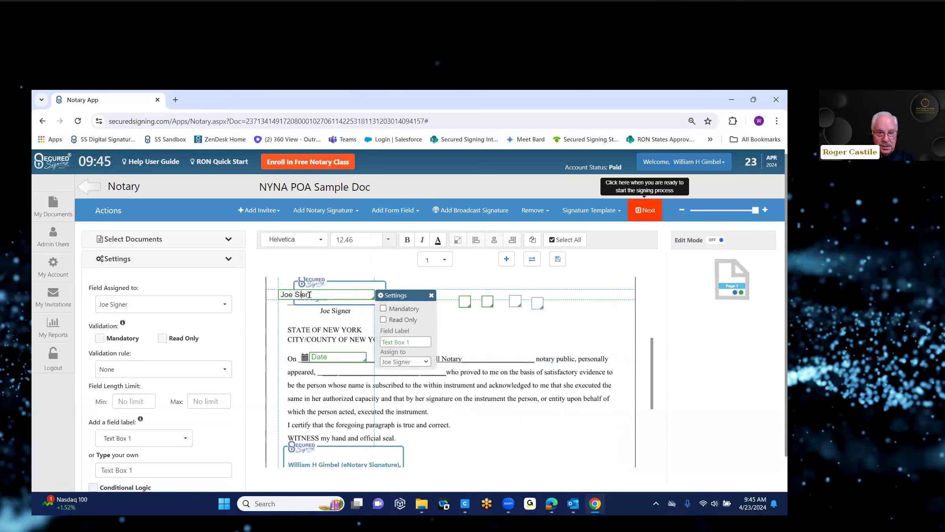
{"action": "type", "text": "gn"}
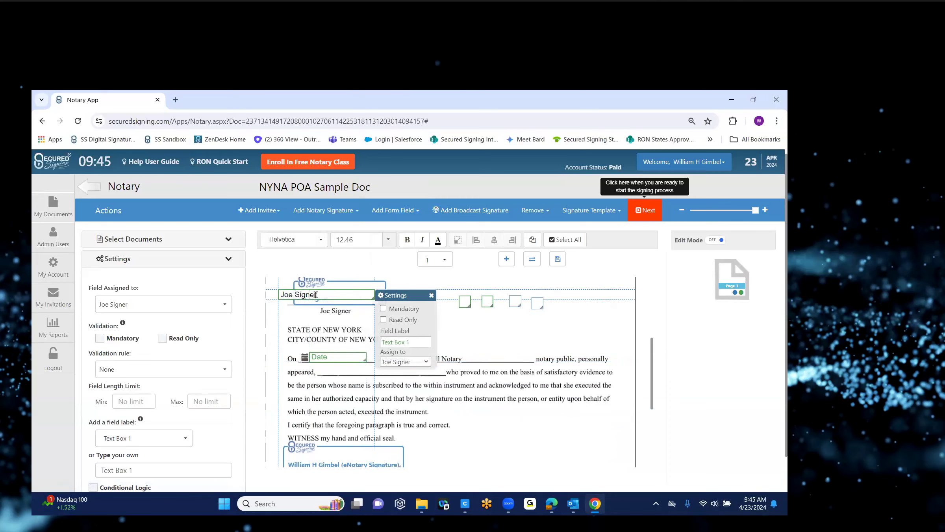
{"action": "mouse_move", "coordinate": [417, 308]}
{"action": "left_mouse_down"}
{"action": "mouse_move", "coordinate": [443, 380]}
{"action": "mouse_move", "coordinate": [462, 371]}
{"action": "left_mouse_up"}
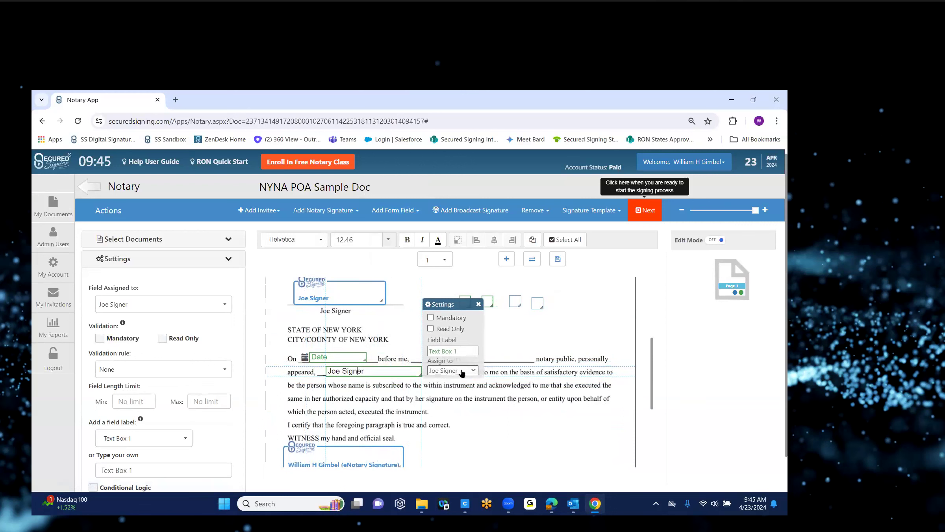
{"action": "left_click", "coordinate": [610, 314]}
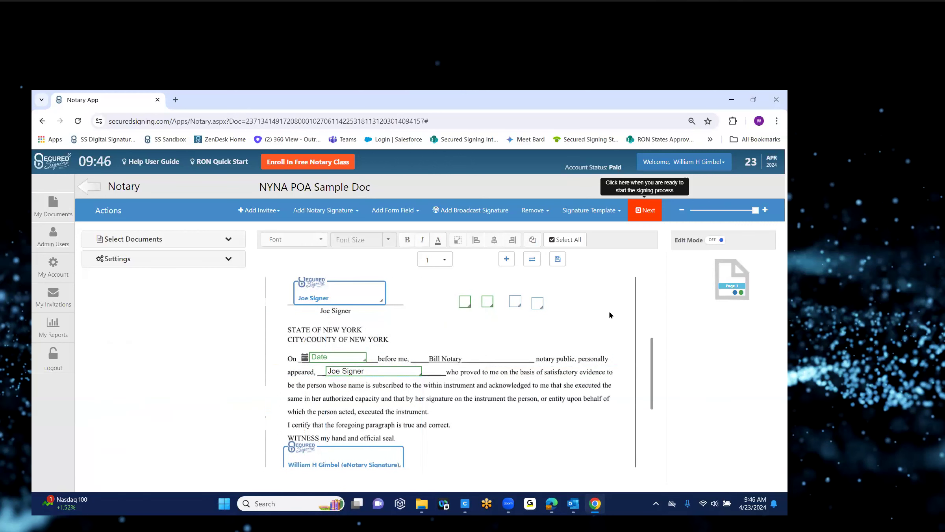
{"action": "left_click", "coordinate": [419, 211]}
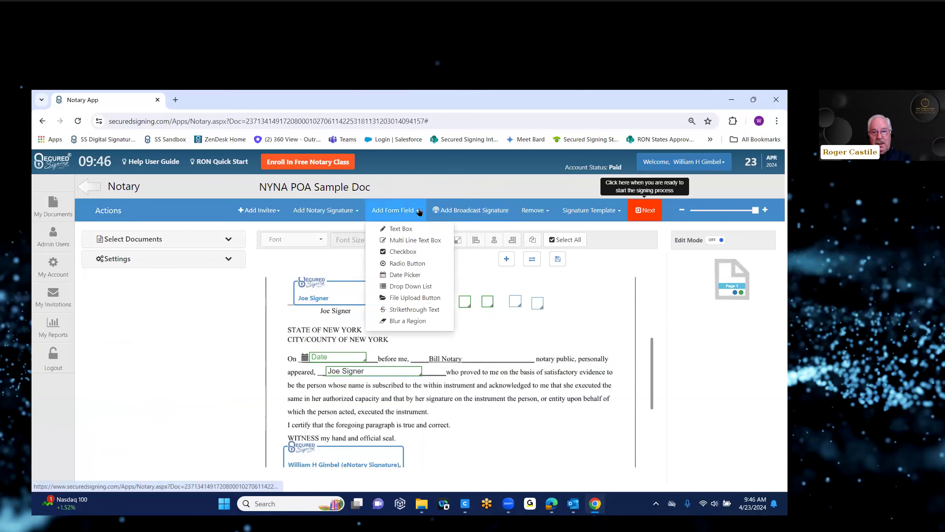
Cover NEW YORK on the county line with a white blur region.
{"action": "left_click", "coordinate": [412, 321]}
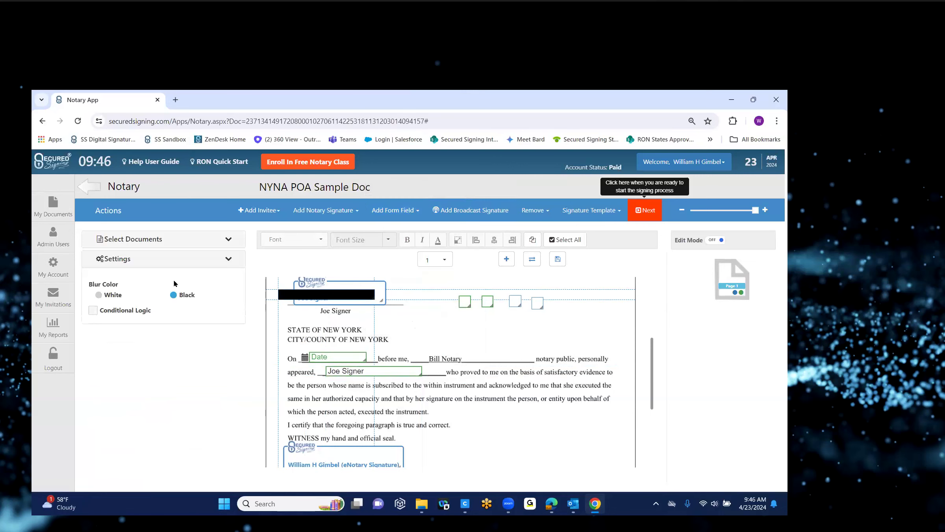
{"action": "left_click", "coordinate": [98, 295]}
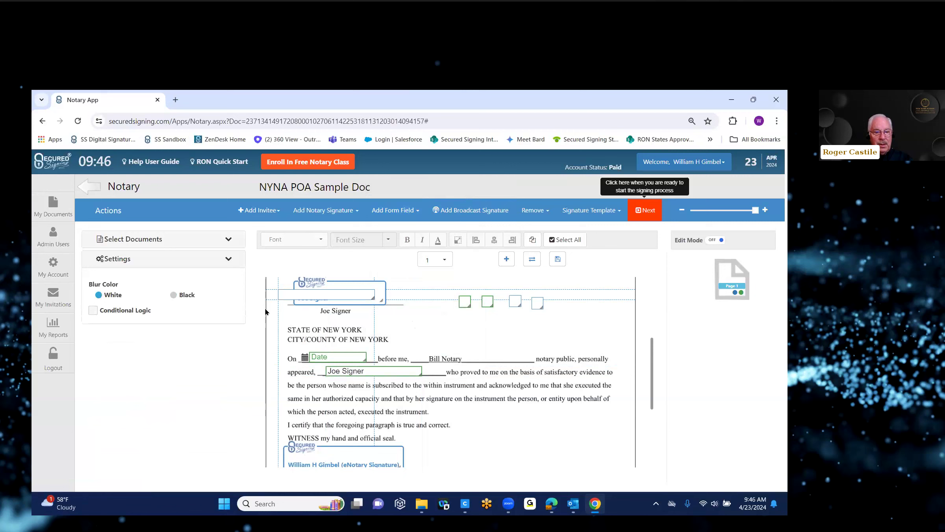
{"action": "left_click_drag", "start_coordinate": [349, 298], "coordinate": [422, 342]}
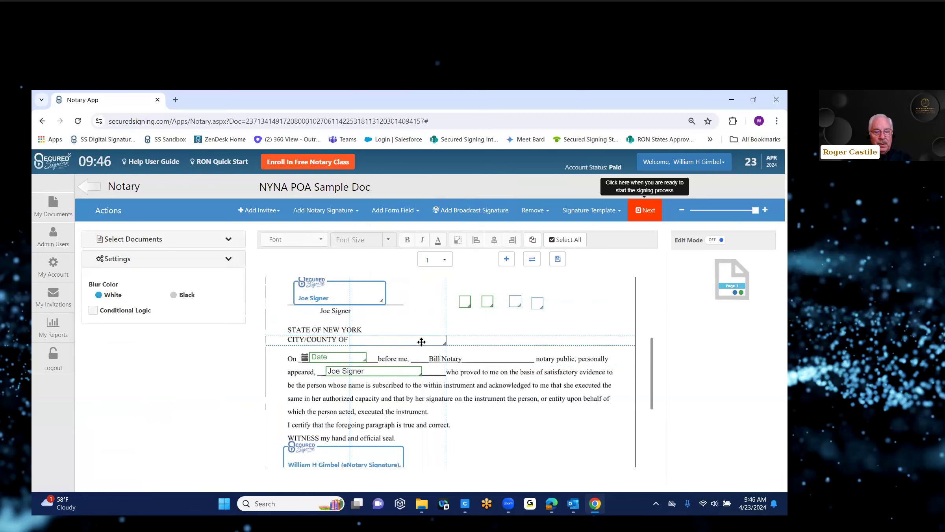
Add a second text field and move the signature field off it.
{"action": "left_click", "coordinate": [419, 212]}
{"action": "right_click", "coordinate": [407, 233]}
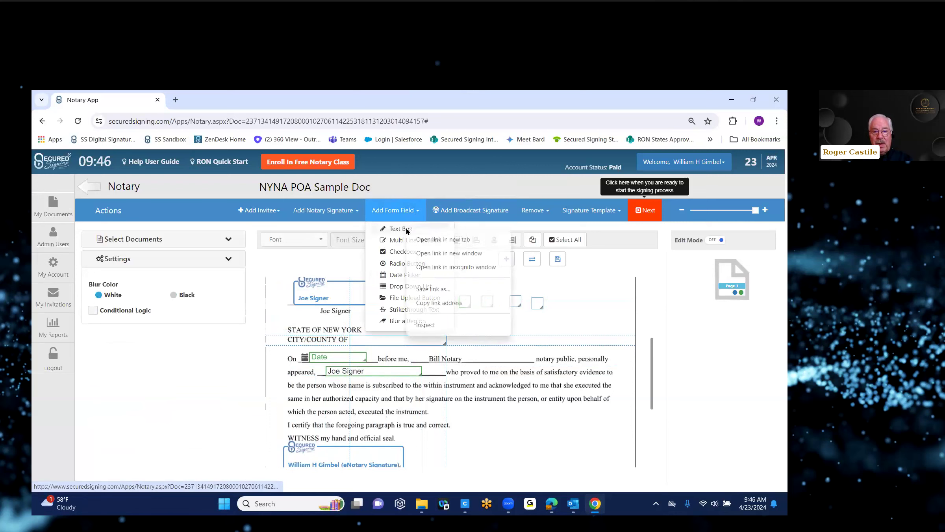
{"action": "left_click", "coordinate": [393, 232]}
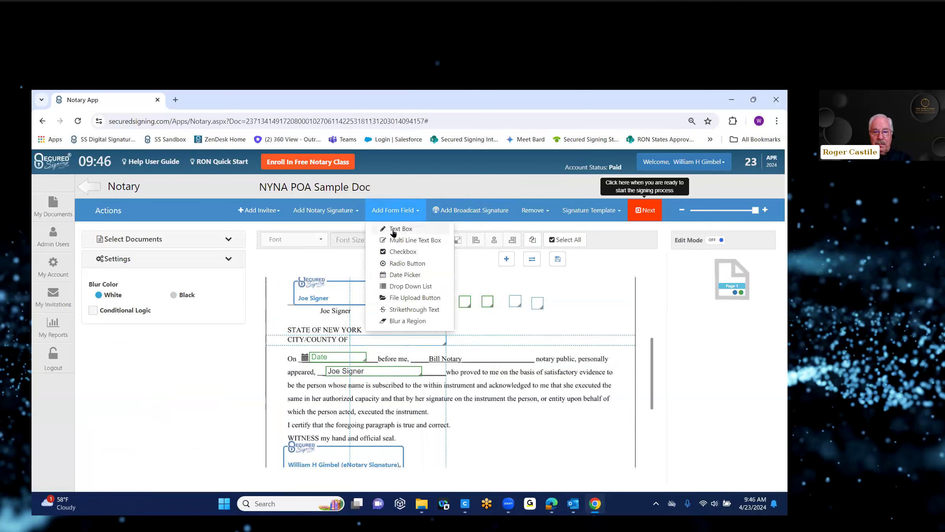
{"action": "left_click", "coordinate": [394, 229]}
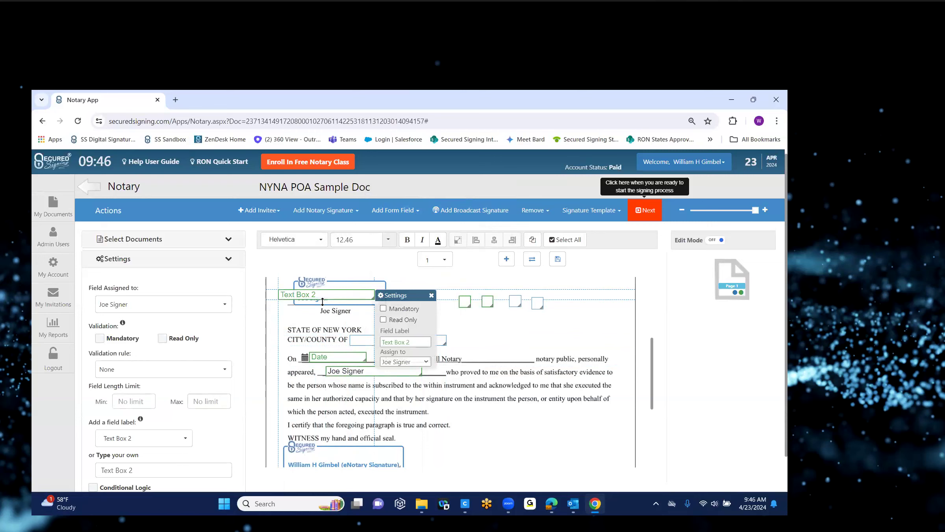
{"action": "left_click", "coordinate": [320, 293]}
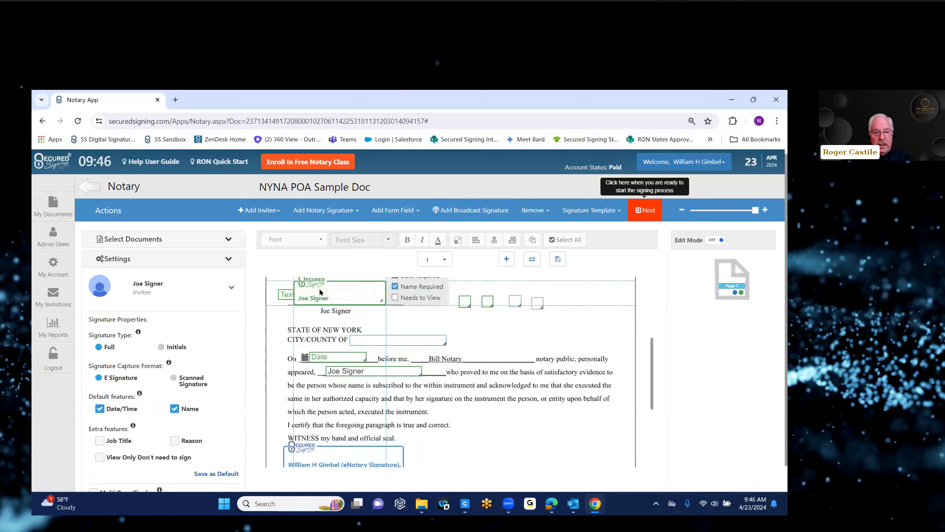
{"action": "mouse_move", "coordinate": [375, 293]}
{"action": "left_mouse_down"}
{"action": "mouse_move", "coordinate": [430, 305]}
{"action": "mouse_move", "coordinate": [452, 325]}
{"action": "left_mouse_up"}
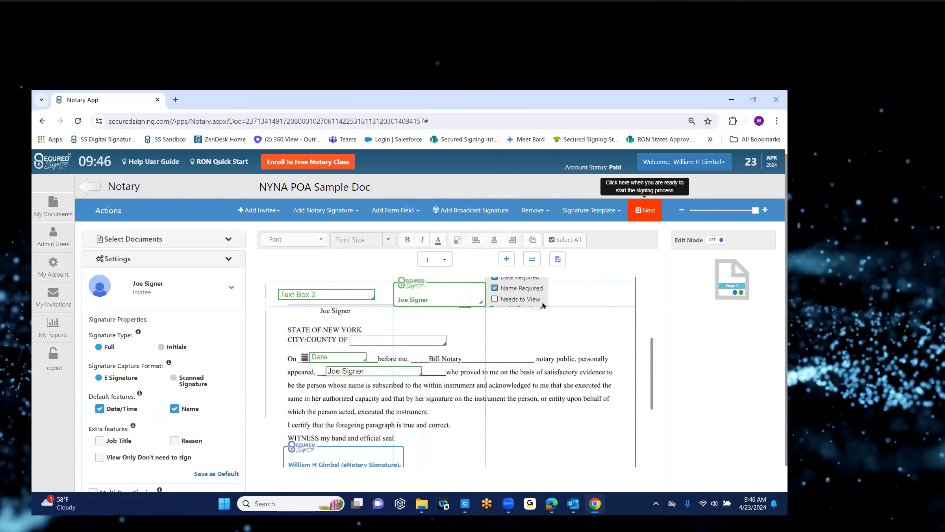
Type 'Bronx' into the field, place it on the CITY/COUNTY OF line, and restore the signature field.
{"action": "left_click", "coordinate": [336, 297]}
{"action": "type", "text": "Bronx"}
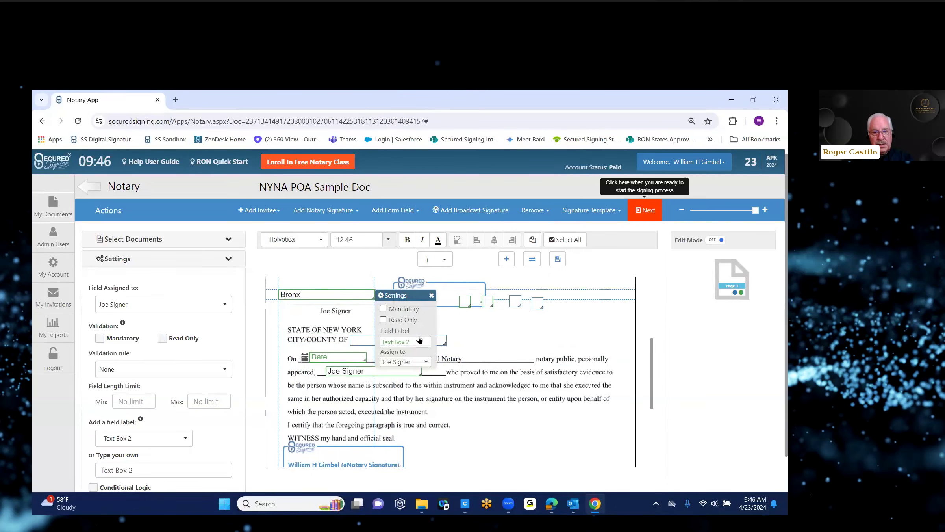
{"action": "left_click_drag", "start_coordinate": [397, 292], "coordinate": [477, 345]}
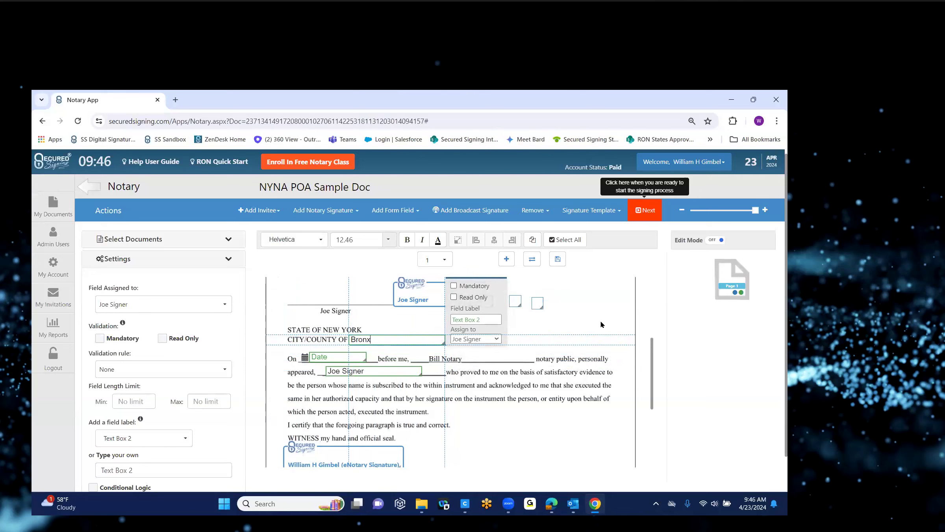
{"action": "mouse_move", "coordinate": [436, 293]}
{"action": "left_mouse_down"}
{"action": "mouse_move", "coordinate": [372, 286]}
{"action": "mouse_move", "coordinate": [342, 301]}
{"action": "mouse_move", "coordinate": [340, 449]}
{"action": "mouse_move", "coordinate": [338, 334]}
{"action": "left_mouse_up"}
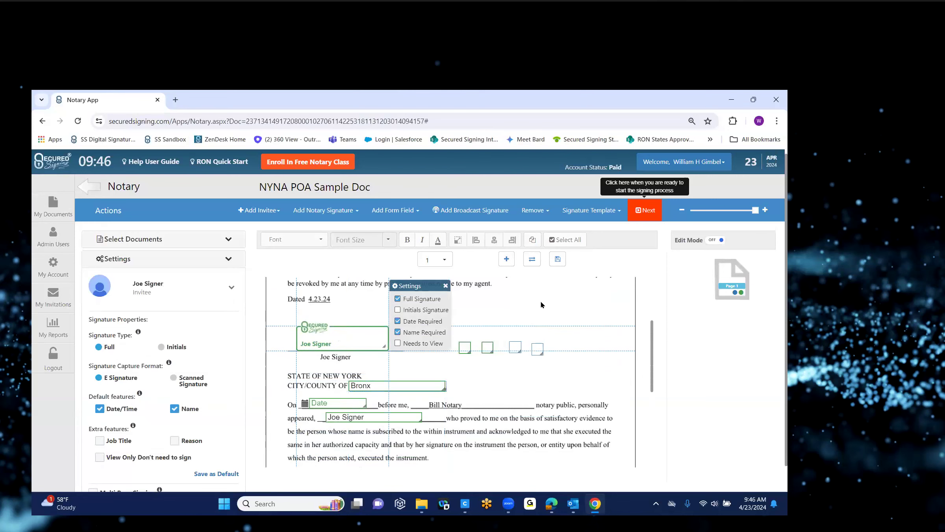
{"action": "left_click", "coordinate": [405, 388]}
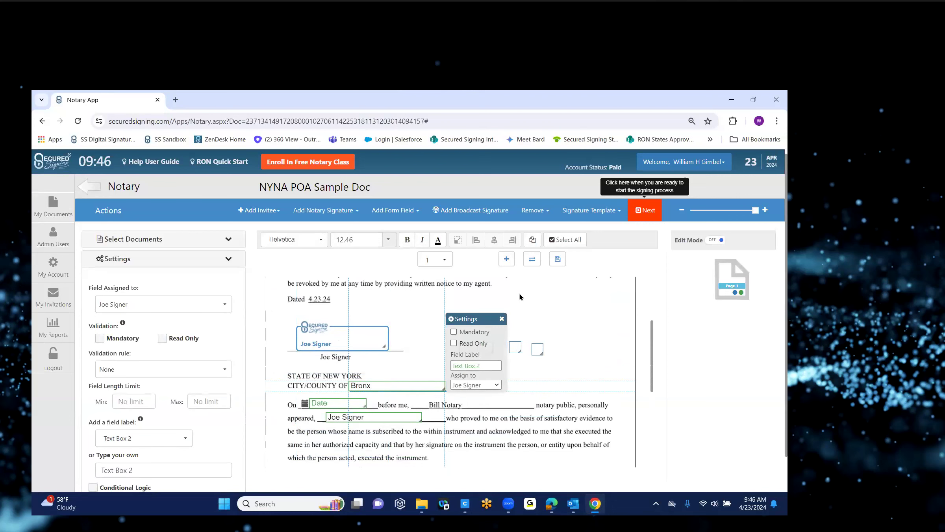
{"action": "left_click", "coordinate": [543, 212]}
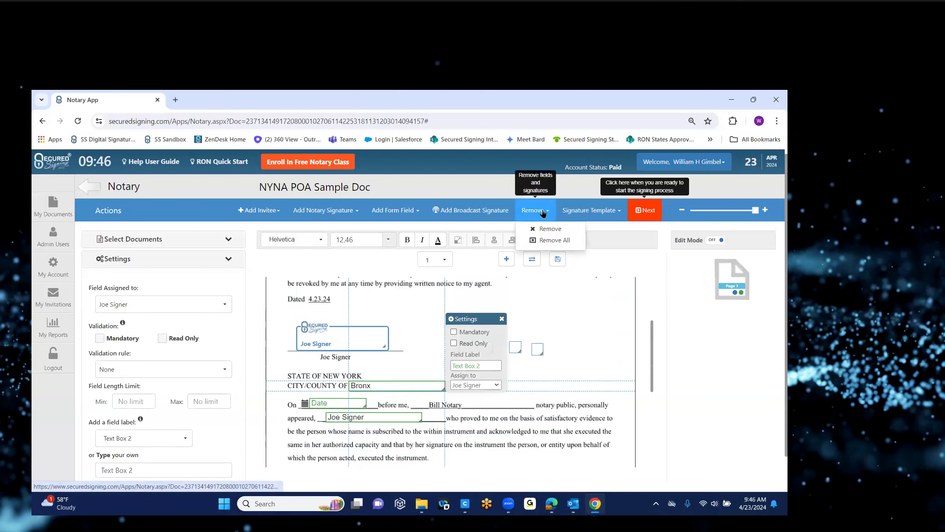
Delete the Bronx text field and the white-out region over NEW YORK.
{"action": "left_click", "coordinate": [550, 229]}
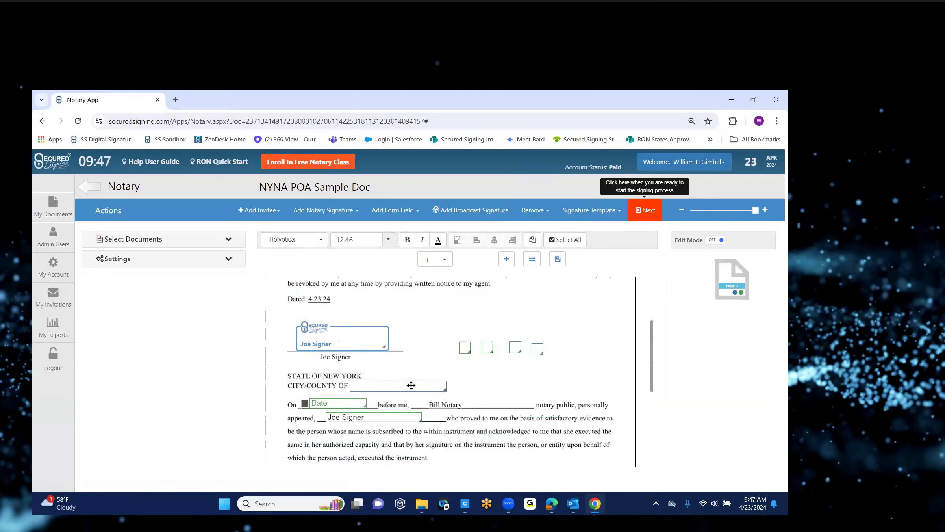
{"action": "left_click", "coordinate": [411, 385]}
{"action": "left_click", "coordinate": [546, 212]}
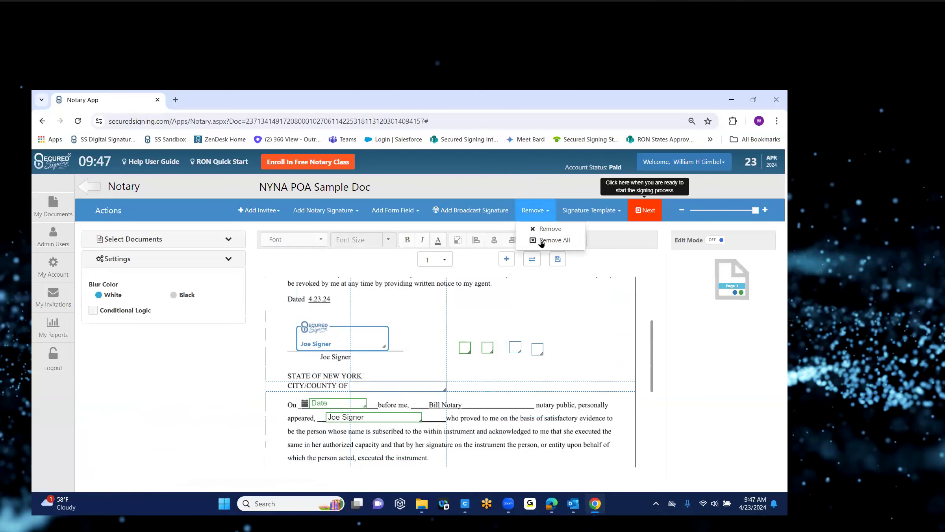
{"action": "left_click", "coordinate": [587, 278]}
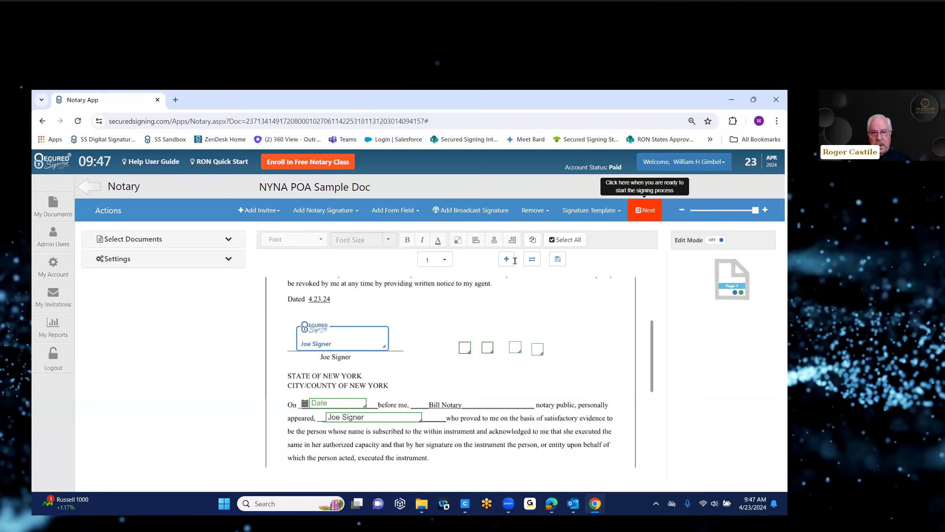
Add an upload-file field beside Joe Signer's signature, labelled 'POA Release'.
{"action": "left_click", "coordinate": [418, 213]}
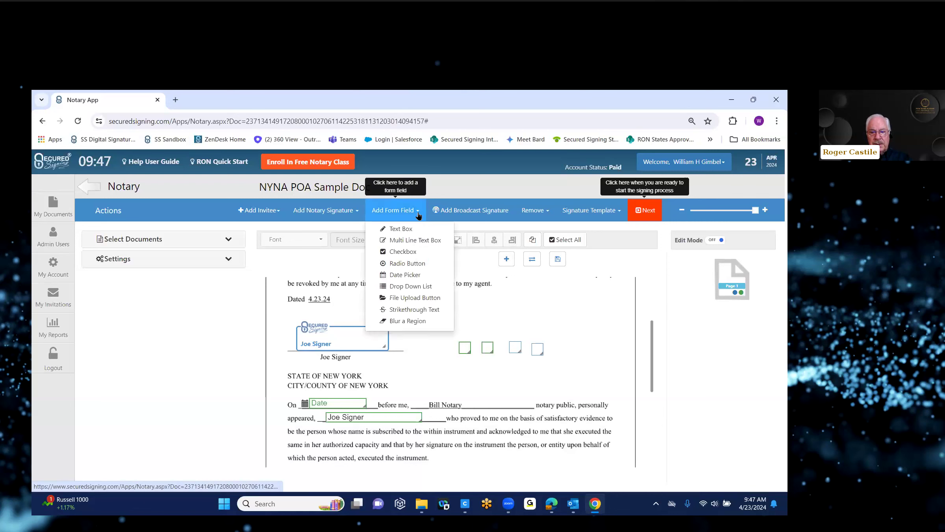
{"action": "left_click", "coordinate": [416, 298]}
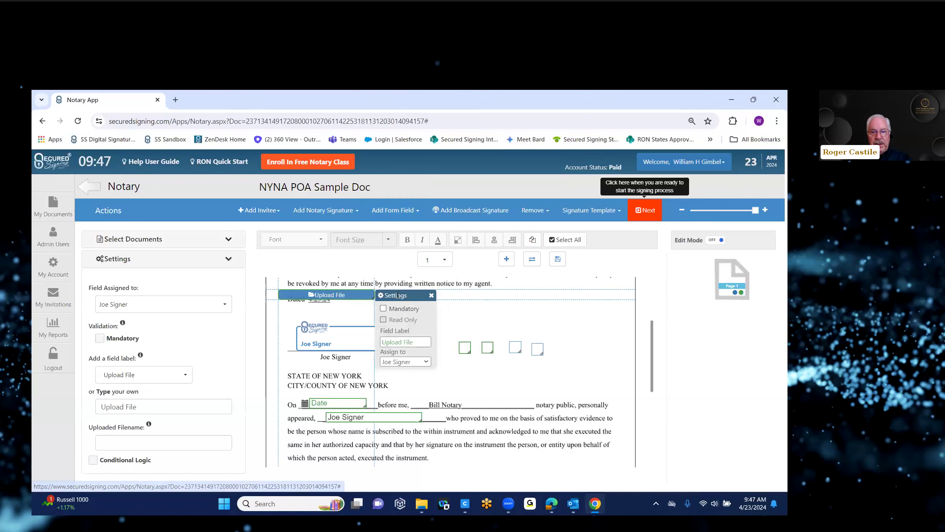
{"action": "left_click_drag", "start_coordinate": [416, 298], "coordinate": [593, 322]}
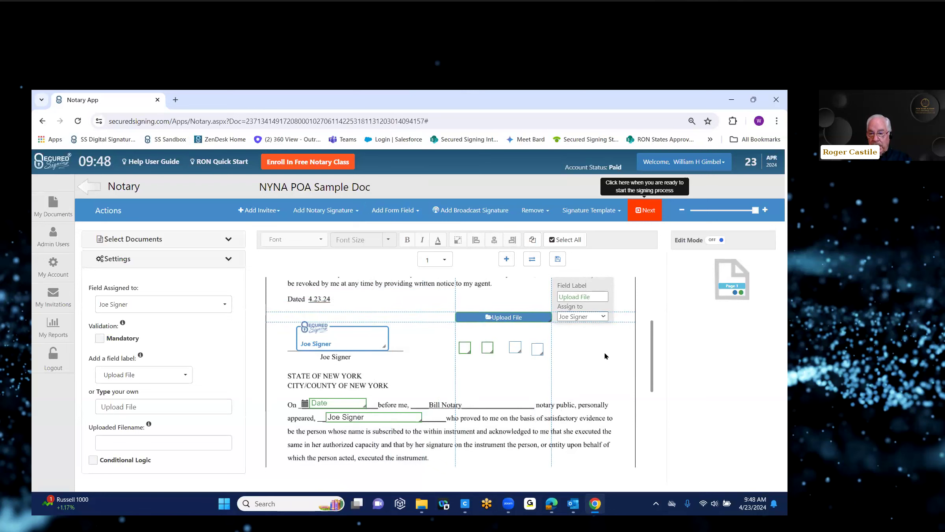
{"action": "scroll", "coordinate": [652, 350], "scroll_direction": "up", "scroll_amount": 1}
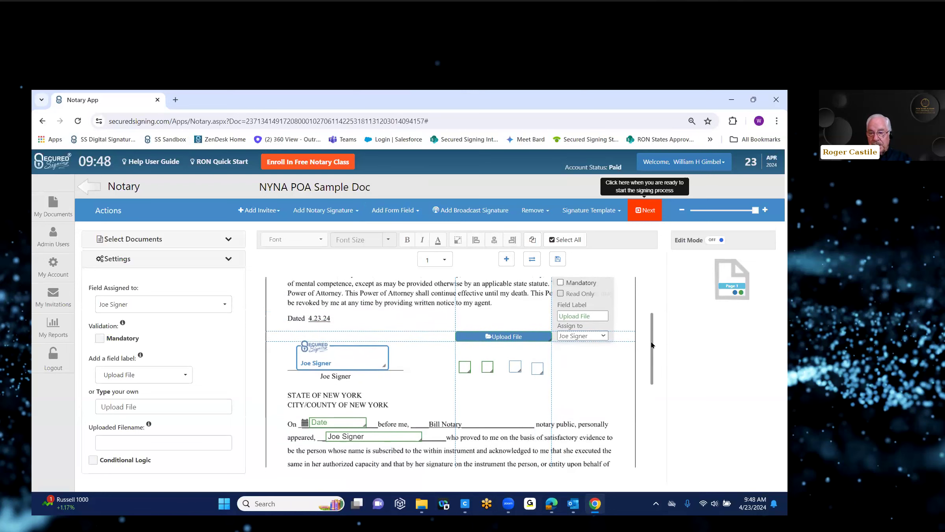
{"action": "left_click", "coordinate": [560, 315]}
{"action": "type", "text": "POA "}
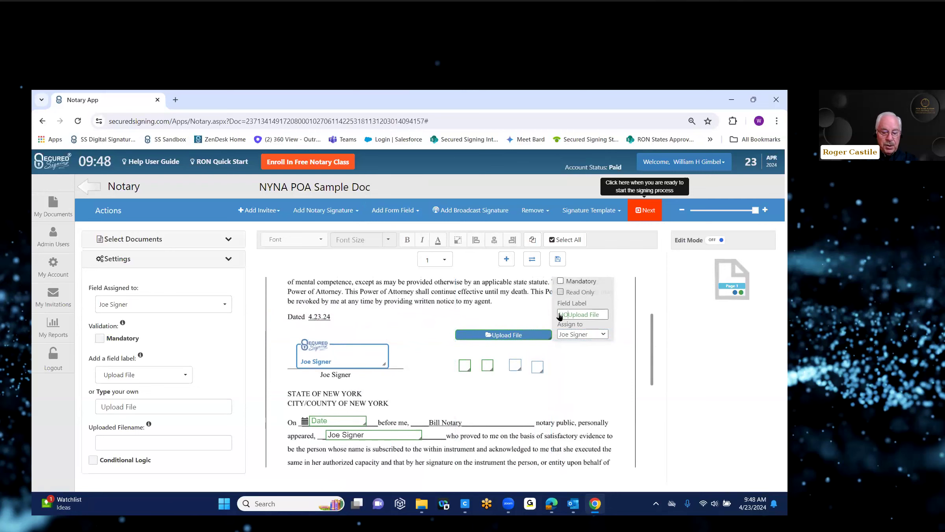
{"action": "type", "text": "ReleaseUplo"}
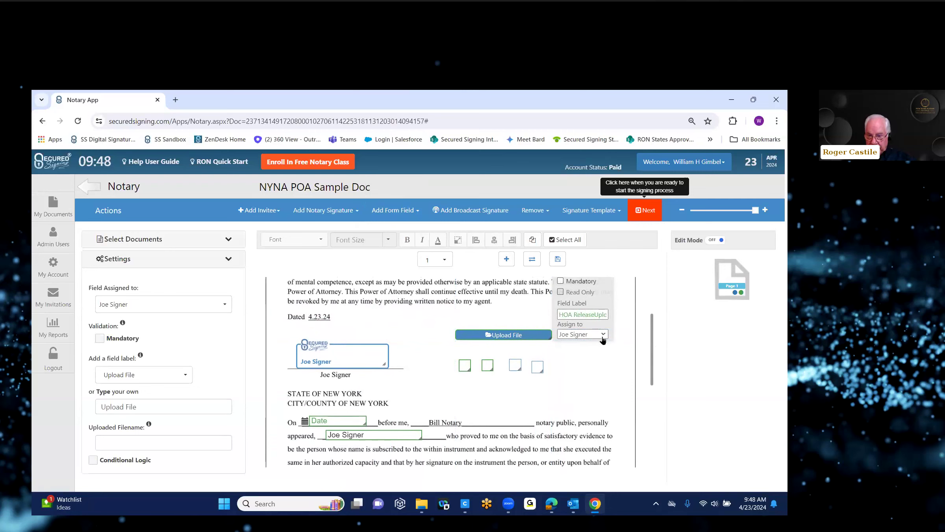
{"action": "left_click", "coordinate": [589, 366]}
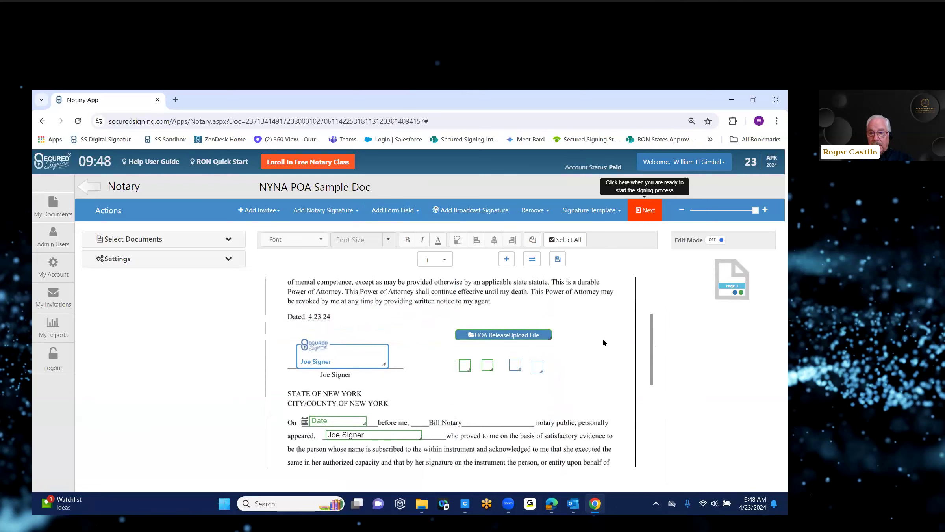
Clear the accidental page highlight and continue to confirming the invitation workflow.
{"action": "left_click_drag", "start_coordinate": [652, 336], "coordinate": [646, 366]}
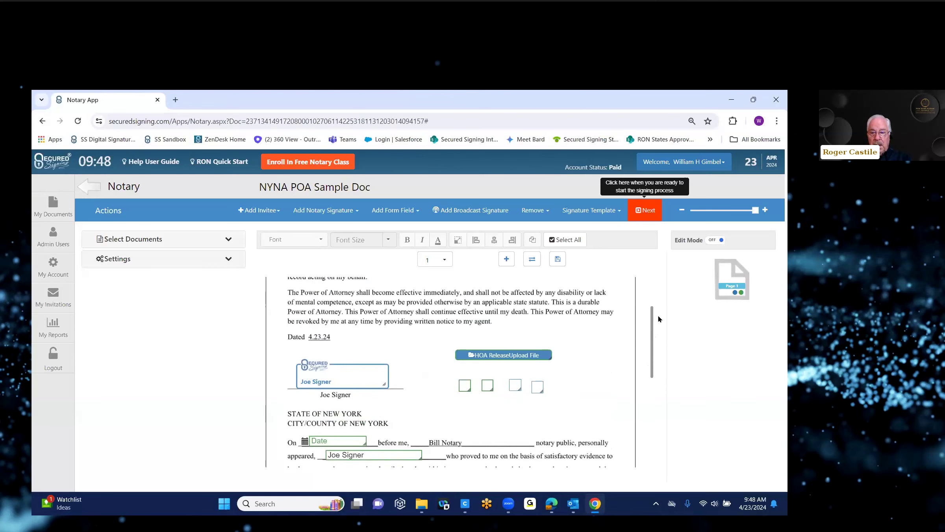
{"action": "left_click_drag", "start_coordinate": [654, 335], "coordinate": [652, 371]}
{"action": "left_click", "coordinate": [664, 357]}
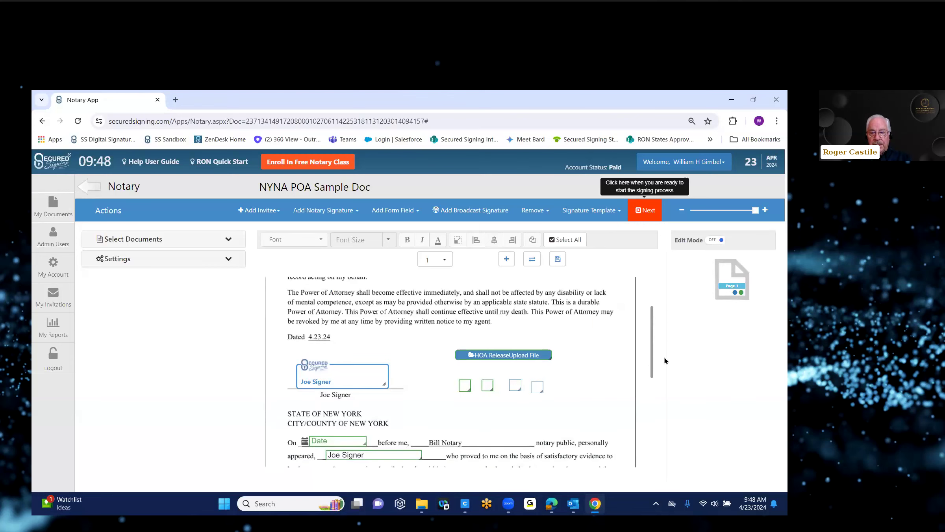
{"action": "left_click", "coordinate": [647, 216]}
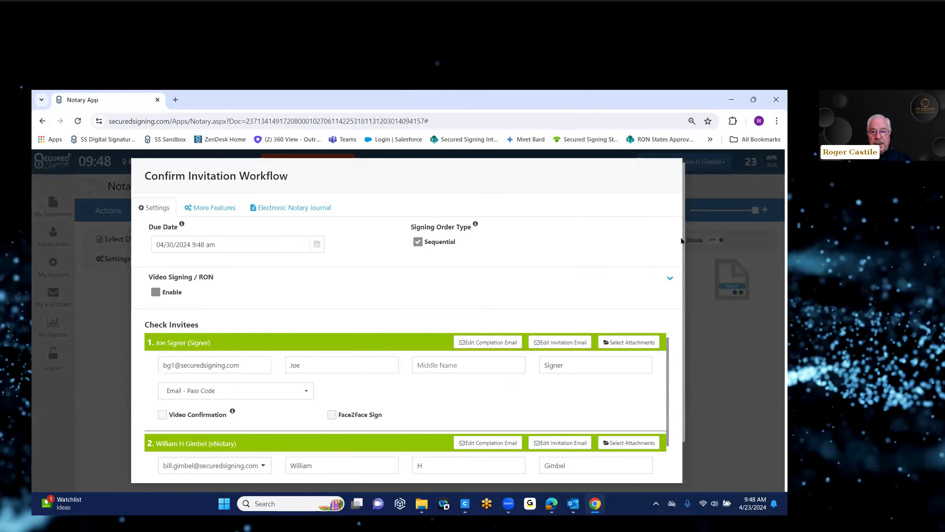
Check the scheduled meeting date and time, then send the NYNA POA Sample Doc invitation.
{"action": "left_click_drag", "start_coordinate": [685, 241], "coordinate": [684, 301]}
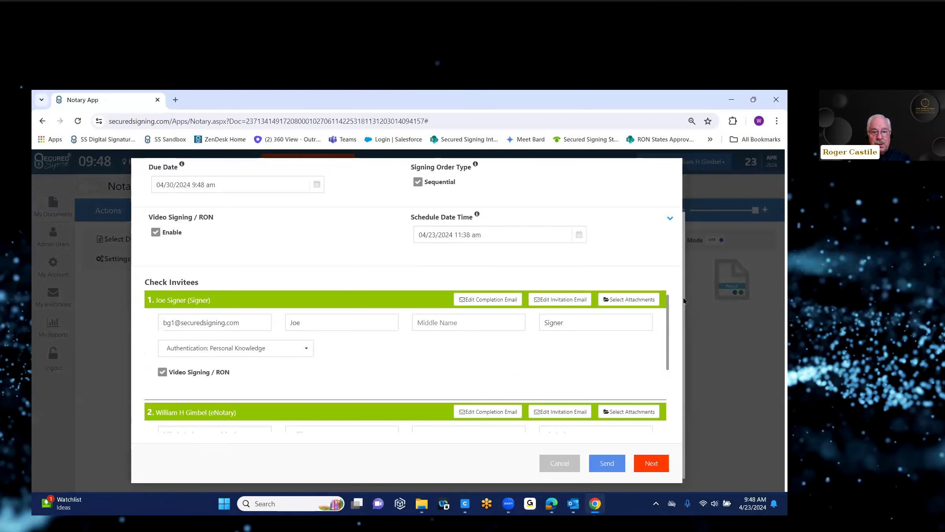
{"action": "left_click", "coordinate": [431, 235]}
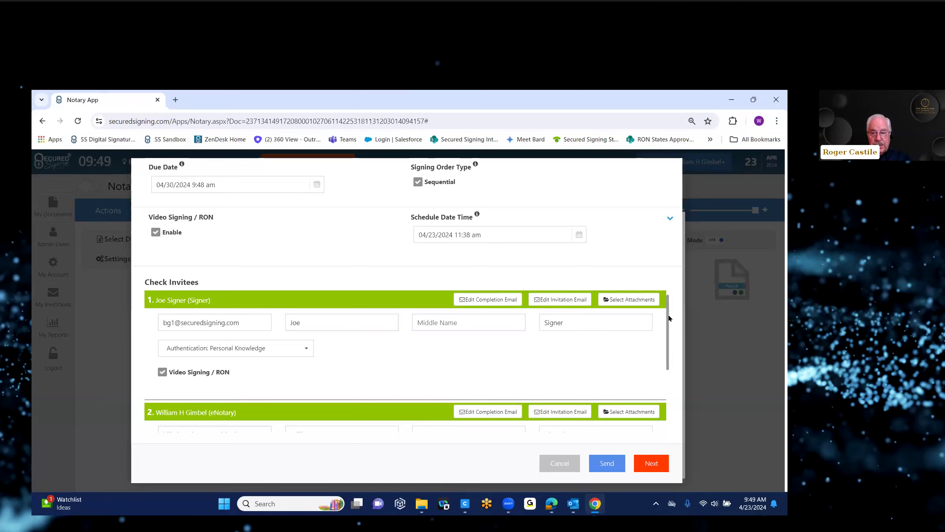
{"action": "scroll", "coordinate": [667, 359], "scroll_direction": "down", "scroll_amount": 3}
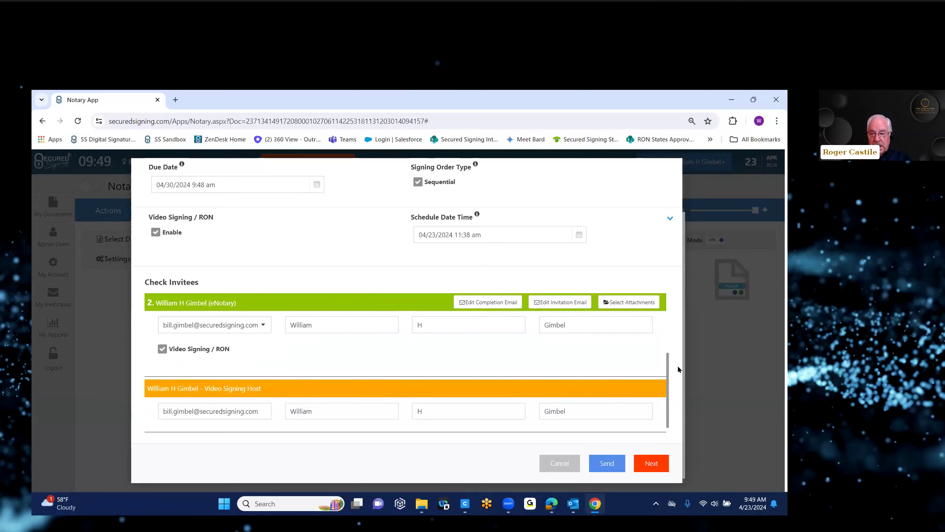
{"action": "left_click", "coordinate": [605, 469]}
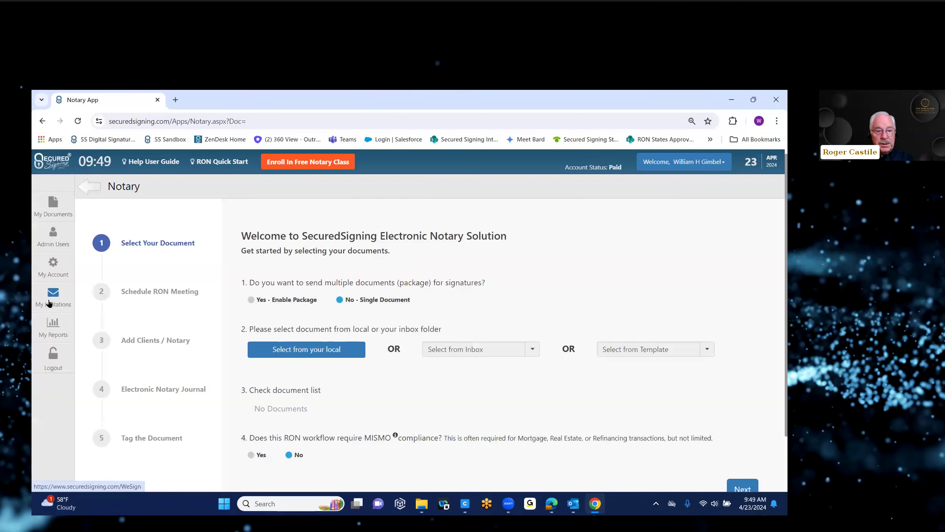
{"action": "left_click", "coordinate": [49, 303]}
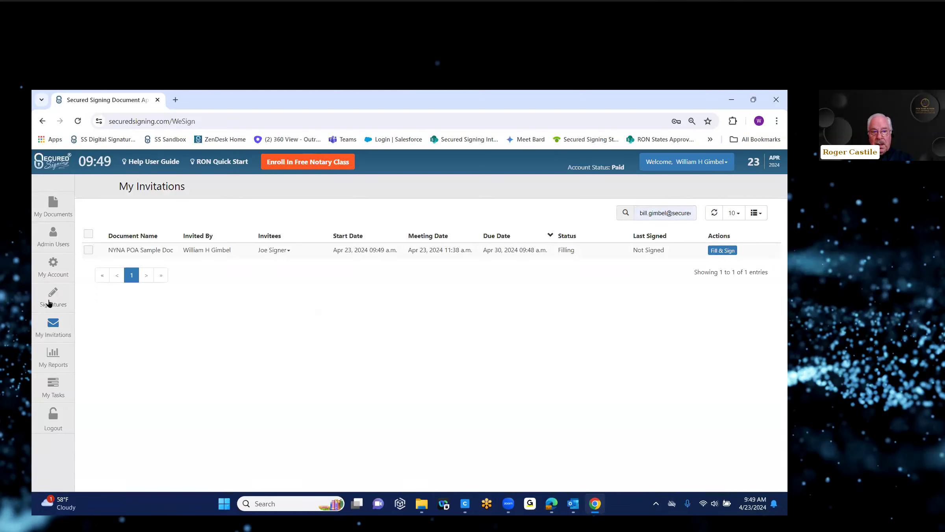
Open NYNA POA Sample Doc for Fill & Sign from My Invitations.
{"action": "left_click", "coordinate": [723, 254]}
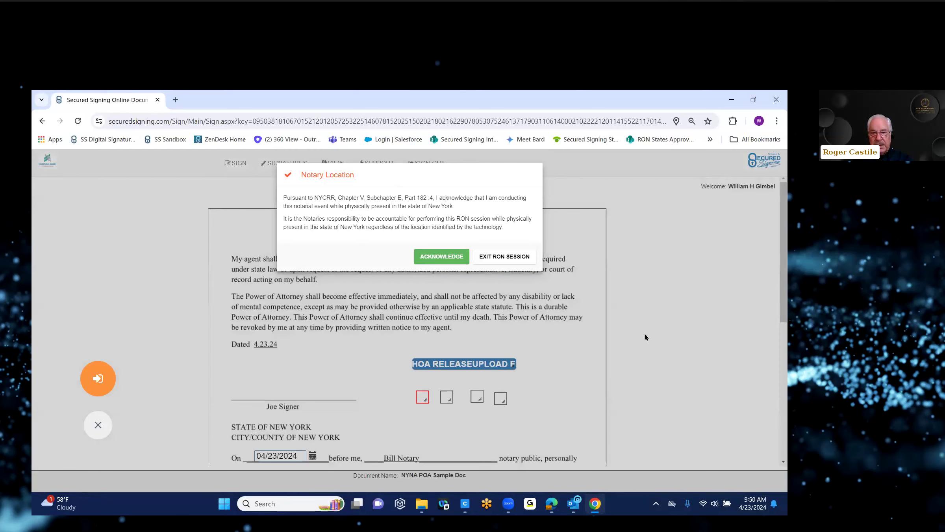
Acknowledge the New York notary notice, choose Integrated Webcam, and go to the meeting room.
{"action": "left_click", "coordinate": [436, 257]}
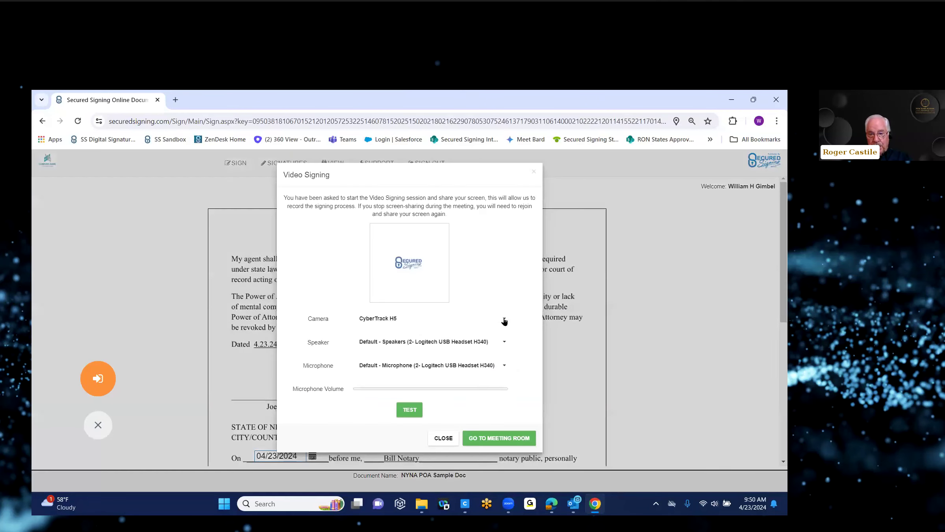
{"action": "left_click", "coordinate": [505, 320]}
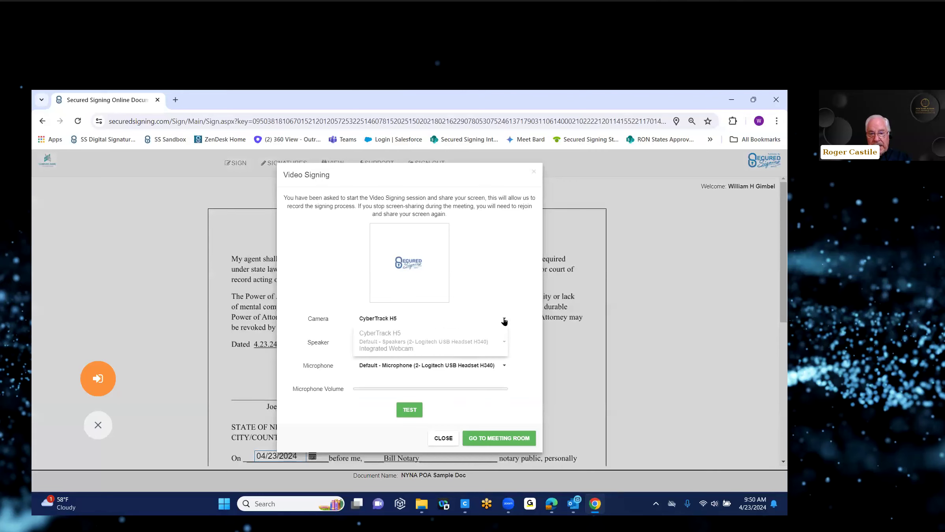
{"action": "left_click", "coordinate": [402, 348]}
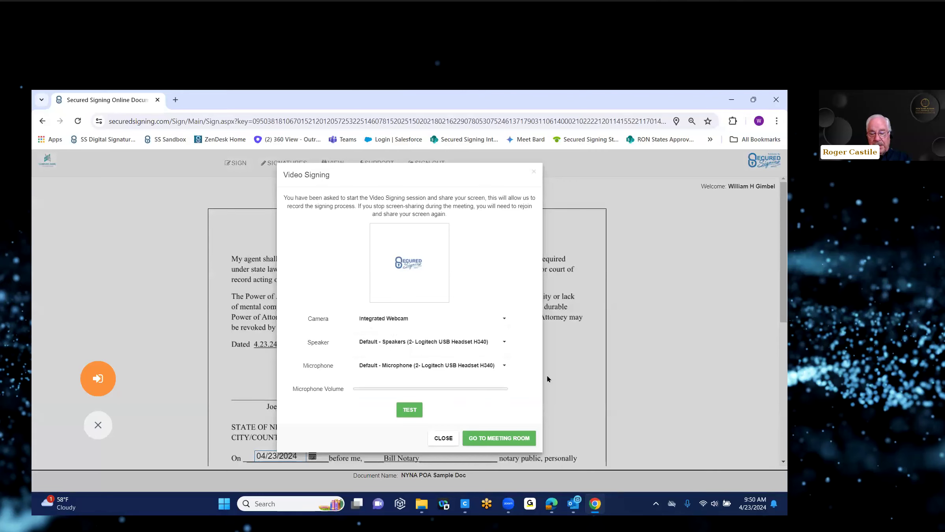
{"action": "left_click", "coordinate": [492, 443]}
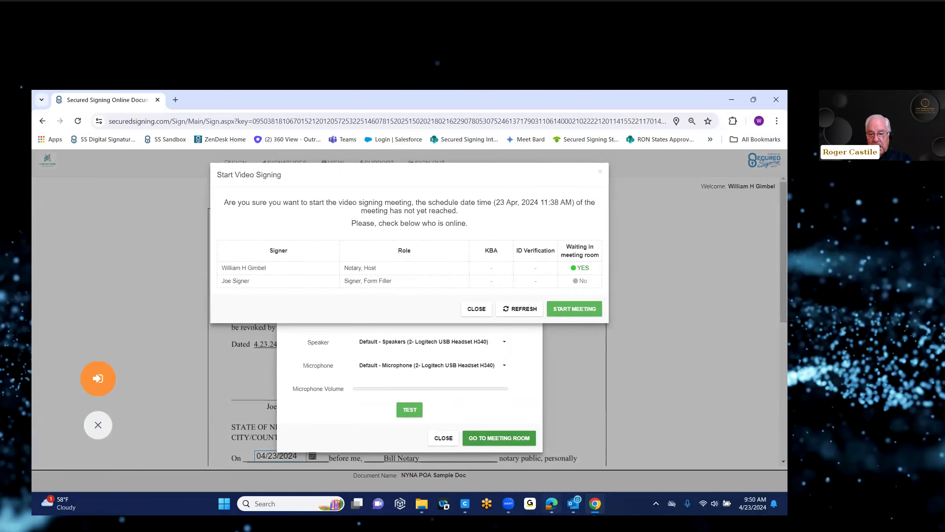
Open Outlook's Online Notary Appointment email and follow its Click to Join link.
{"action": "mouse_move", "coordinate": [573, 504]}
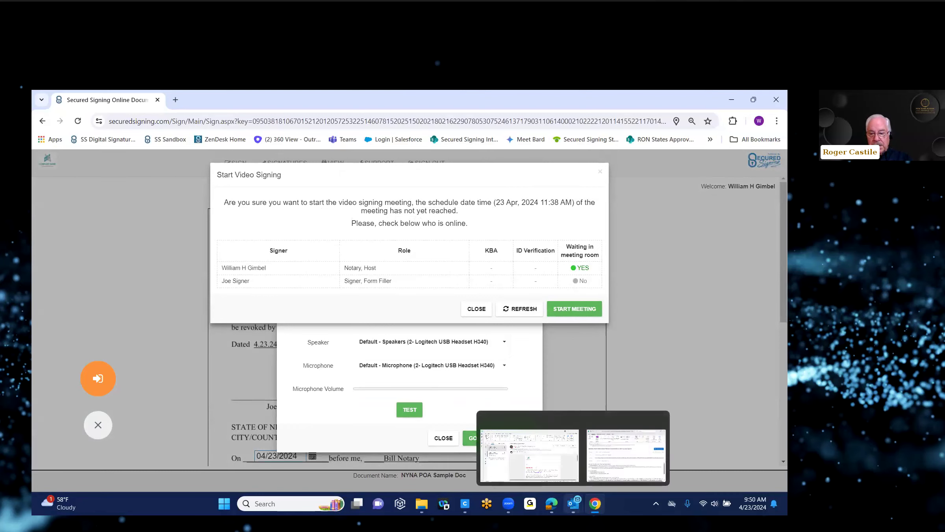
{"action": "left_click", "coordinate": [541, 472]}
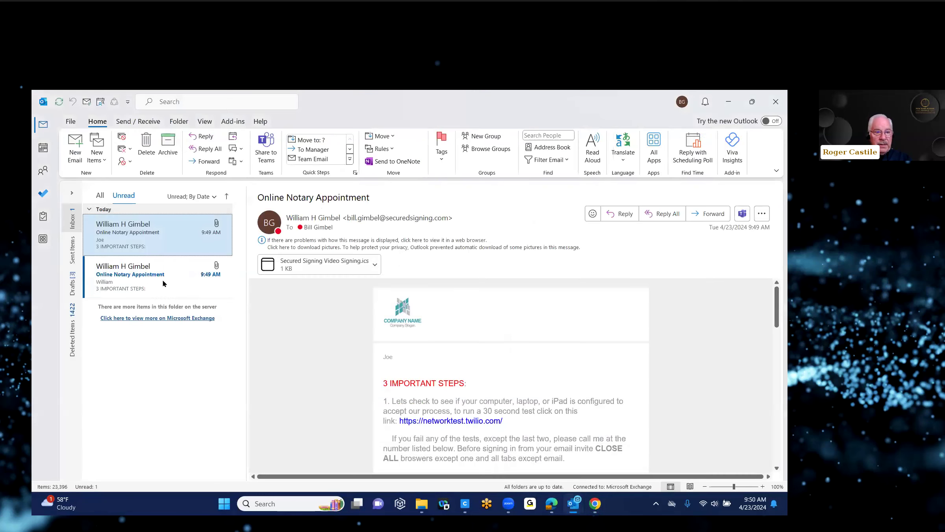
{"action": "double_click", "coordinate": [151, 248]}
{"action": "left_click", "coordinate": [151, 248]}
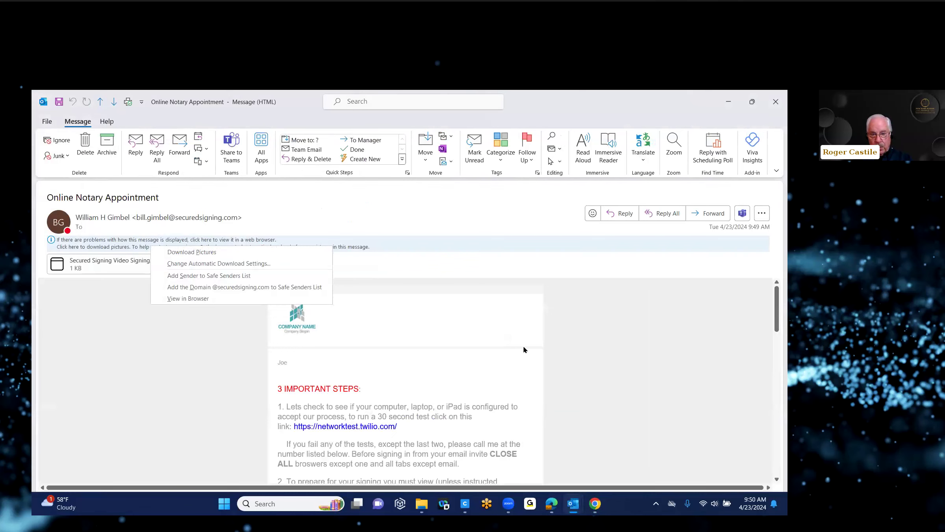
{"action": "left_click_drag", "start_coordinate": [776, 301], "coordinate": [776, 324]}
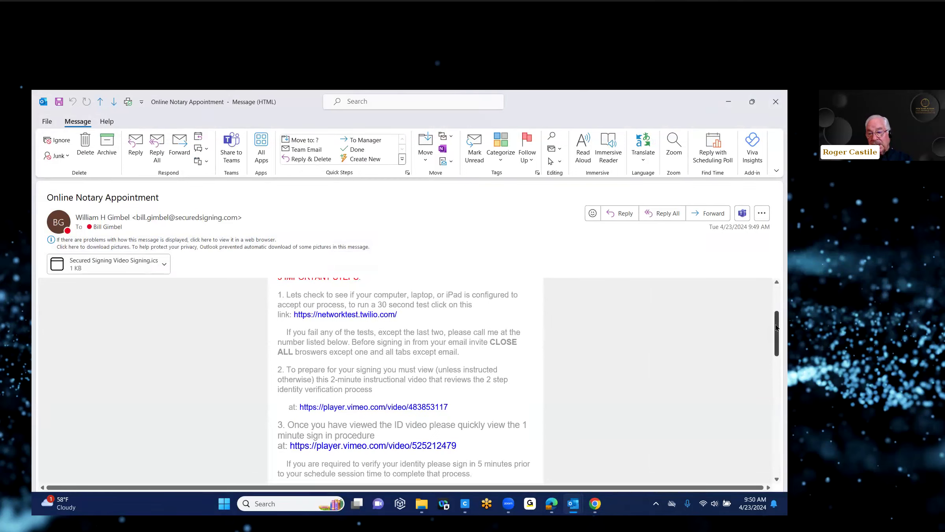
{"action": "left_click_drag", "start_coordinate": [776, 328], "coordinate": [776, 343]}
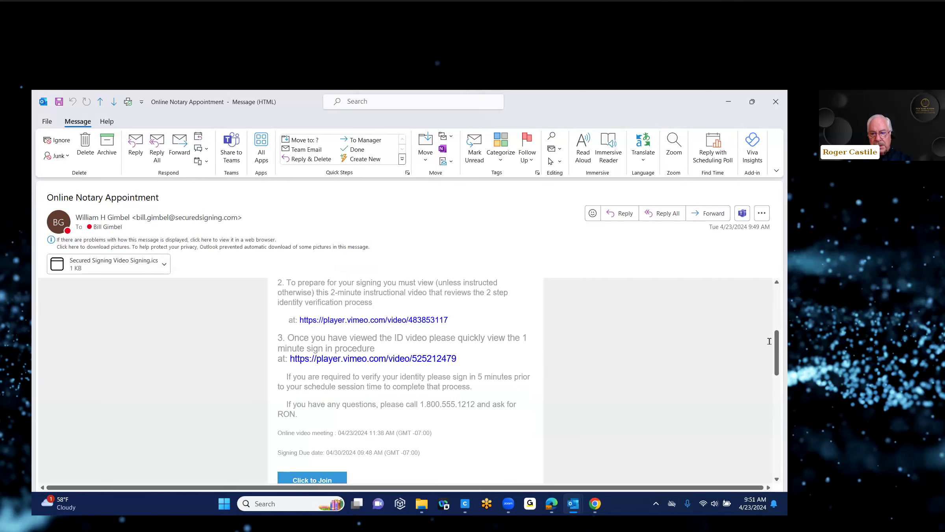
{"action": "left_click_drag", "start_coordinate": [777, 345], "coordinate": [777, 371]}
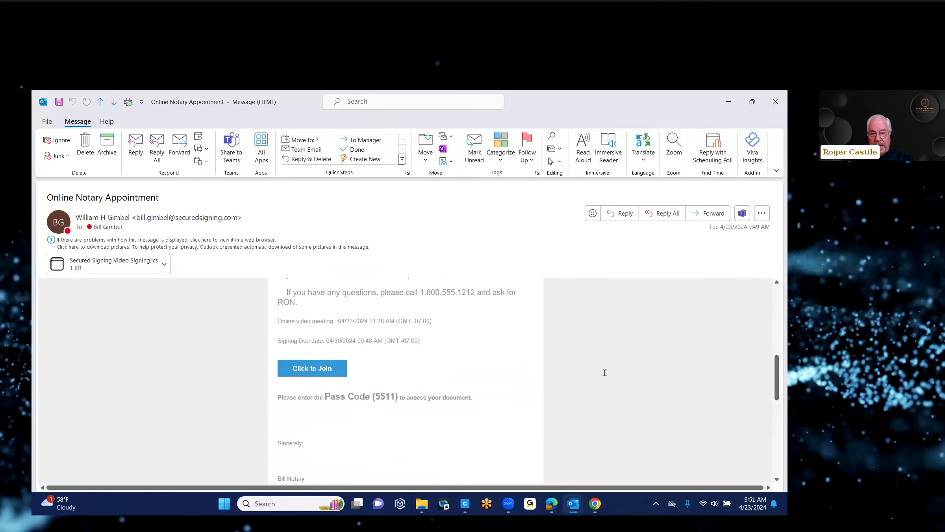
{"action": "left_click", "coordinate": [317, 368]}
Enter the signer's passcode, fixing a mistyped digit, to open the document.
{"action": "scroll", "coordinate": [492, 366], "scroll_direction": "down", "scroll_amount": 1}
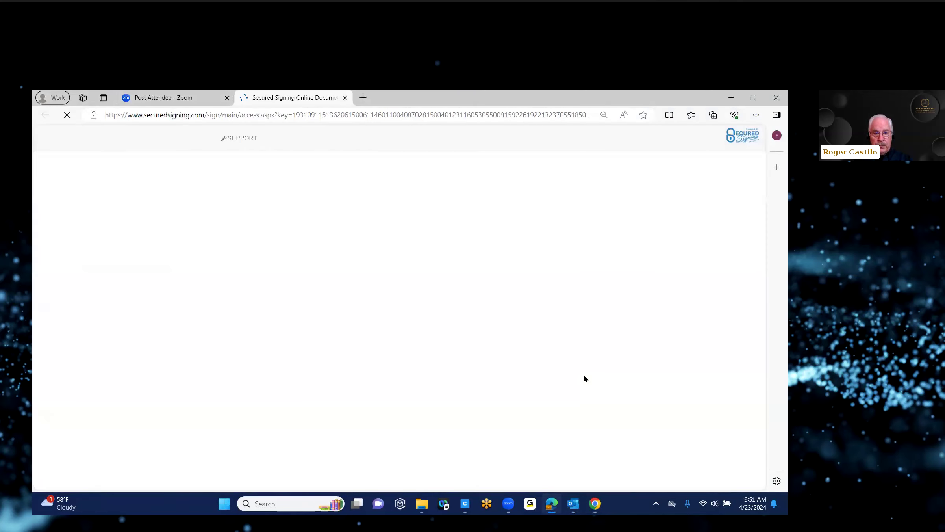
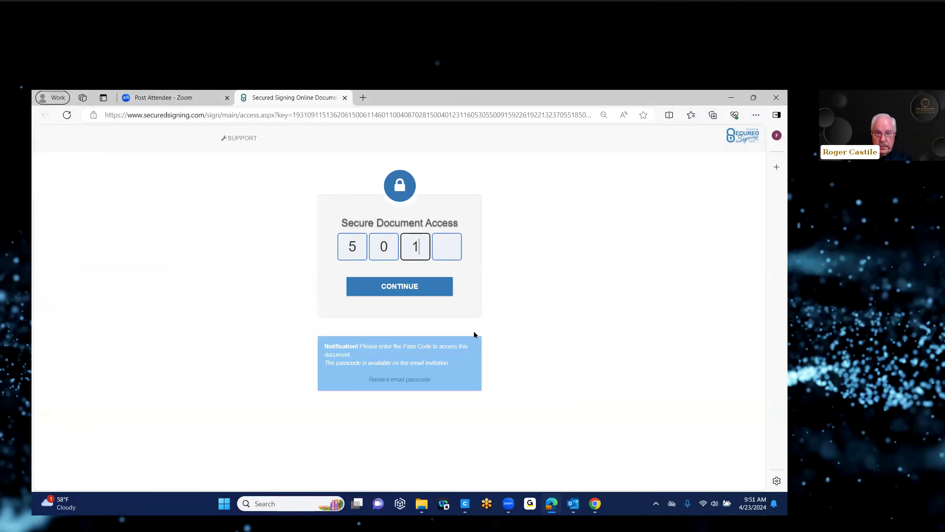
{"action": "left_click", "coordinate": [392, 285]}
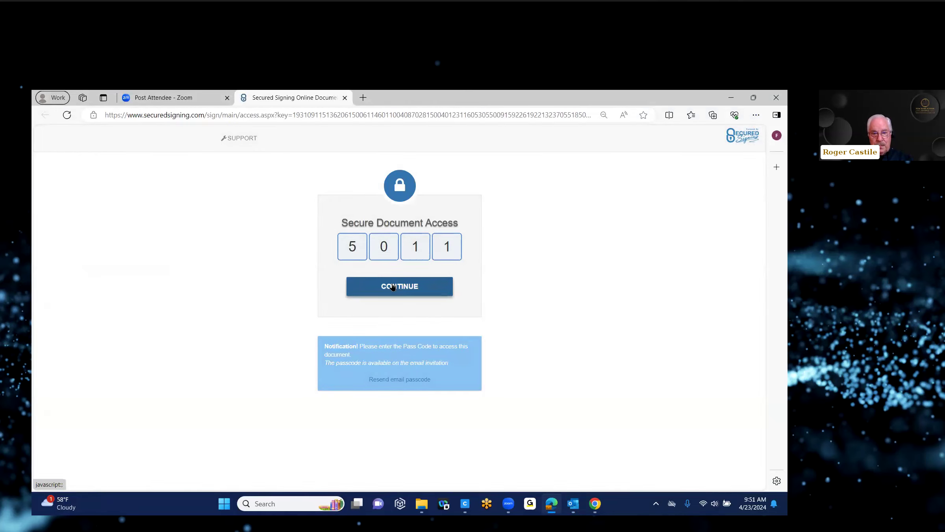
{"action": "double_click", "coordinate": [384, 247]}
{"action": "type", "text": "5"}
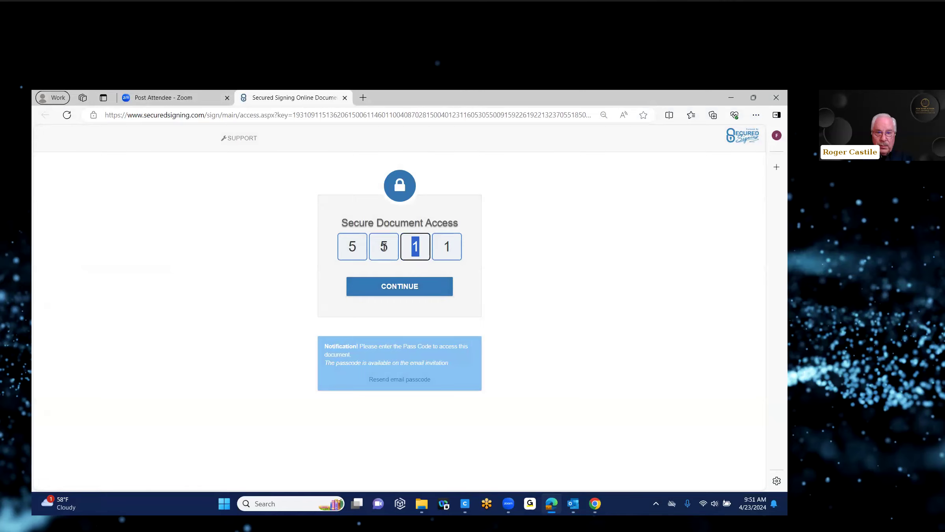
{"action": "left_click", "coordinate": [391, 287]}
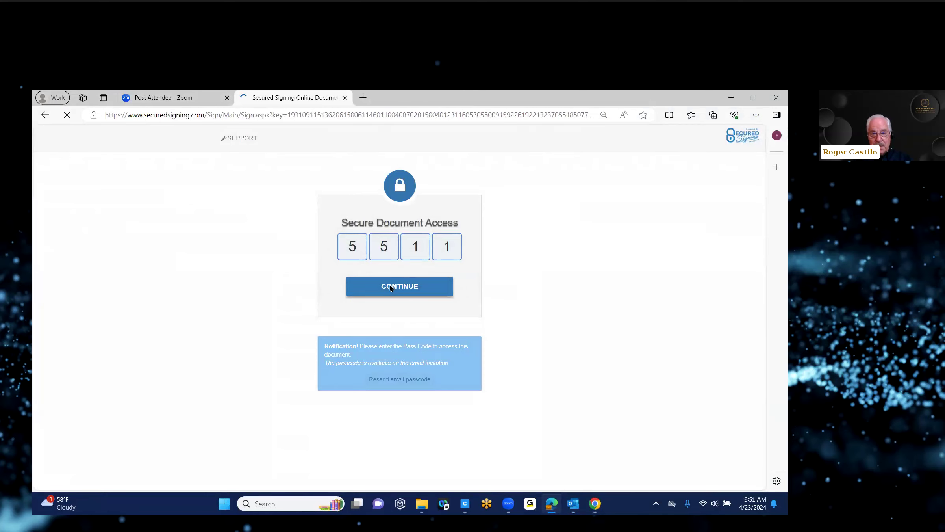
{"action": "left_click", "coordinate": [390, 288]}
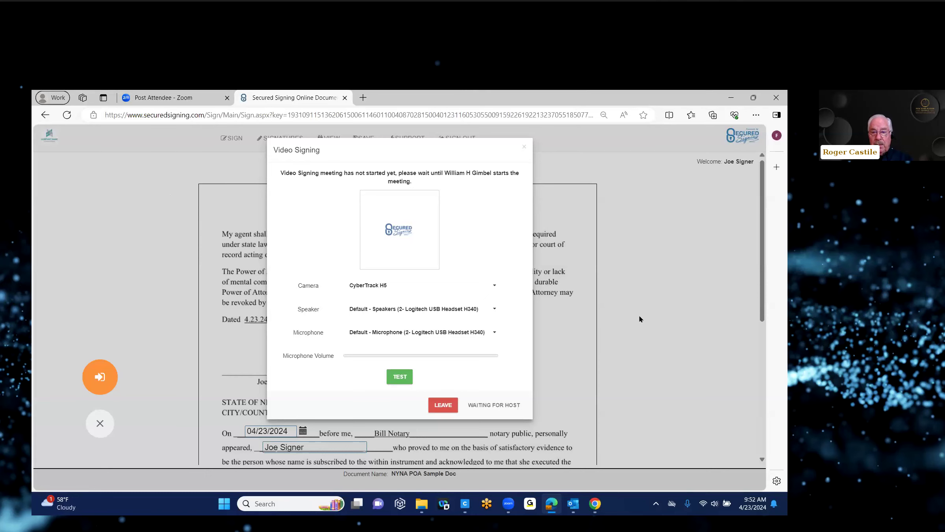
Switch to the notary's Chrome window and start the video signing meeting early.
{"action": "mouse_move", "coordinate": [595, 504]}
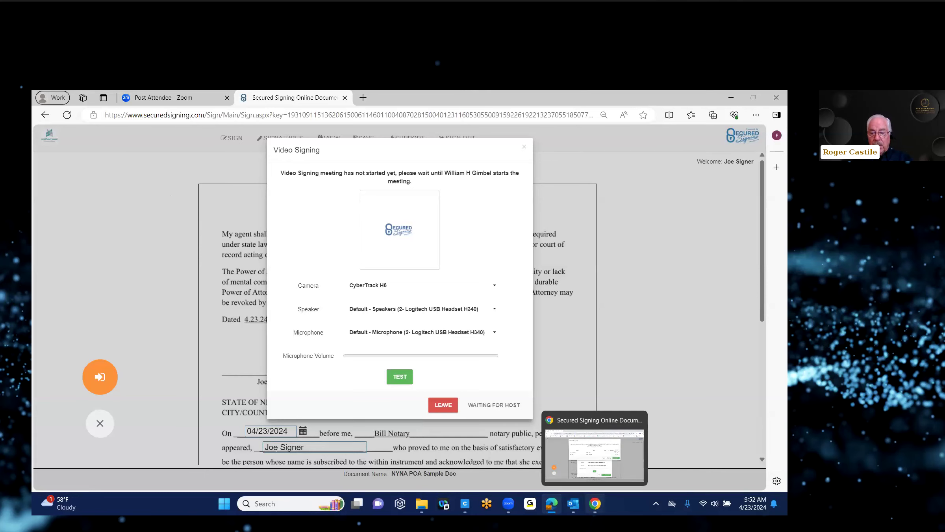
{"action": "left_click", "coordinate": [601, 437]}
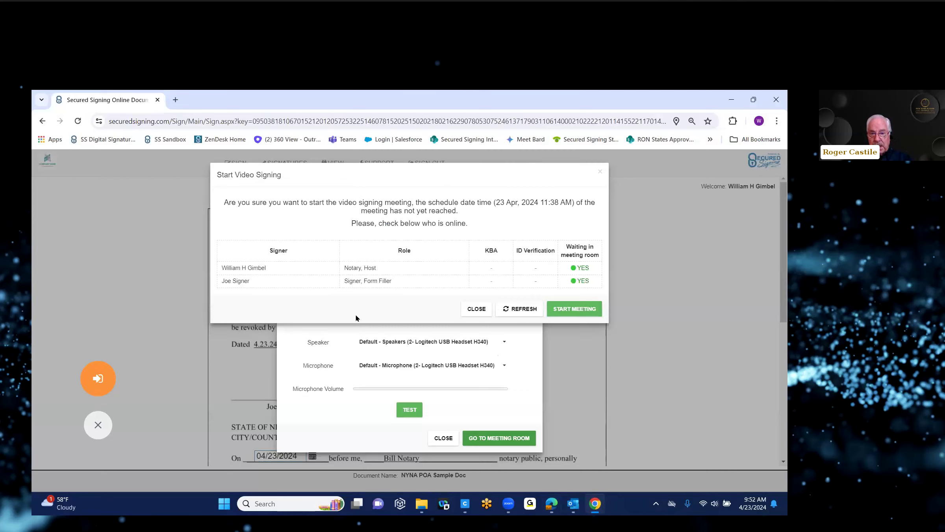
{"action": "left_click", "coordinate": [587, 310]}
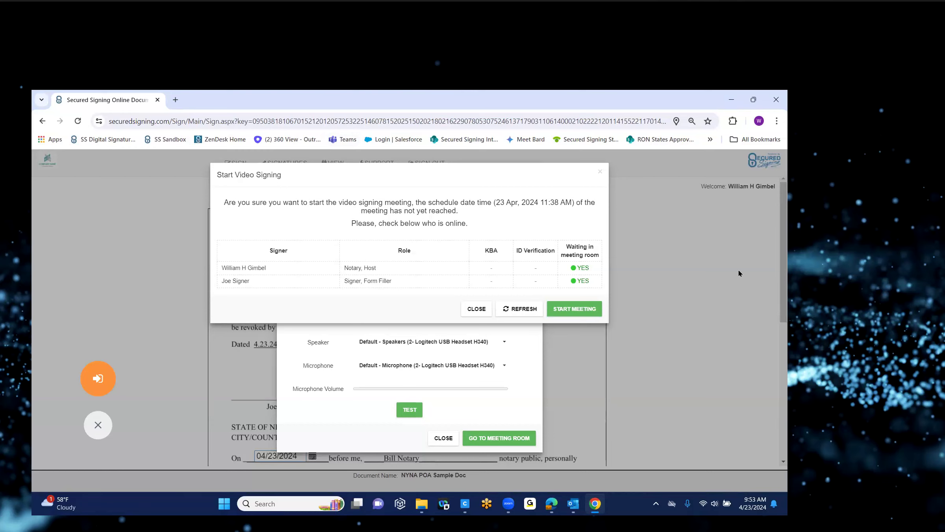
{"action": "left_click", "coordinate": [572, 310]}
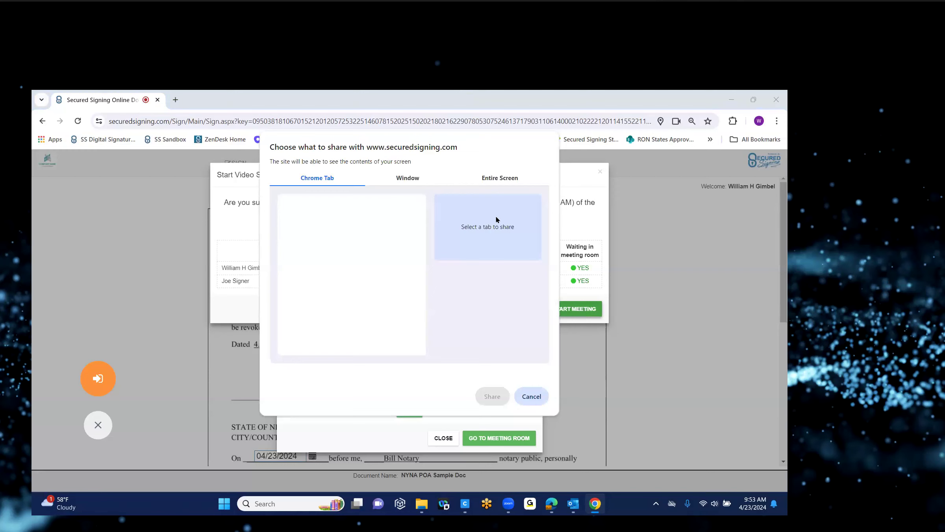
Share the notary's entire screen from the share picker's Entire Screen tab.
{"action": "left_click", "coordinate": [418, 181]}
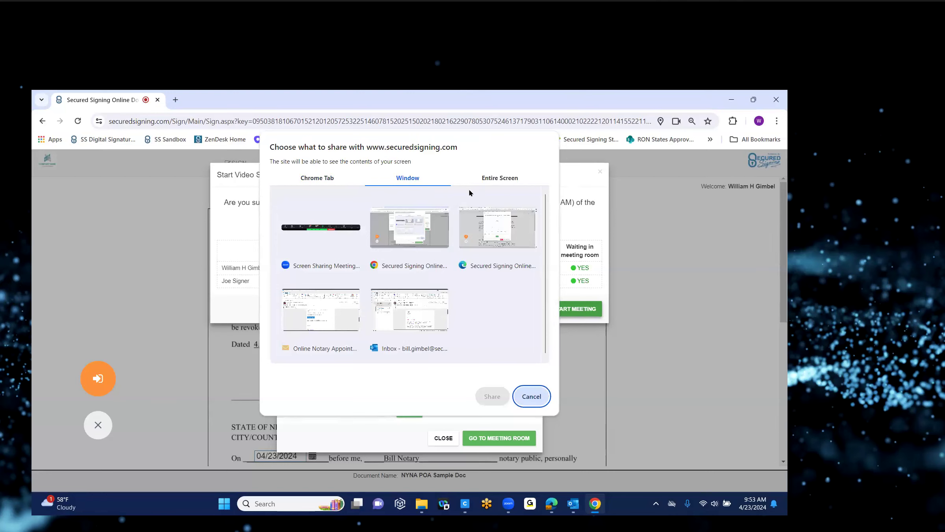
{"action": "left_click", "coordinate": [496, 180]}
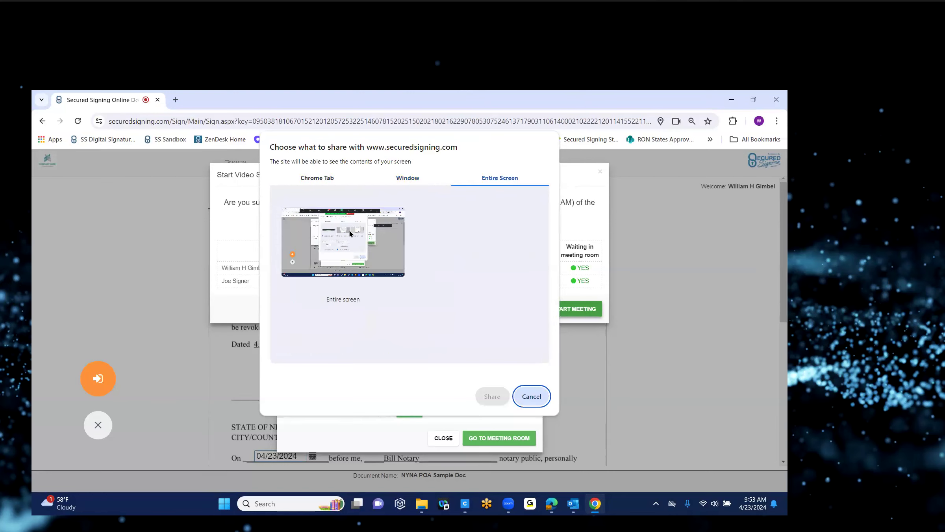
{"action": "left_click", "coordinate": [404, 180]}
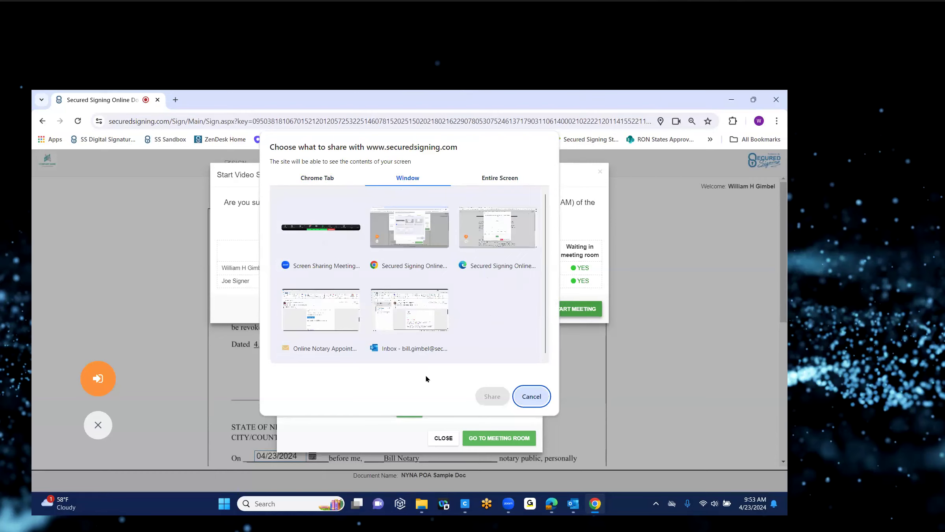
{"action": "left_click", "coordinate": [500, 178]}
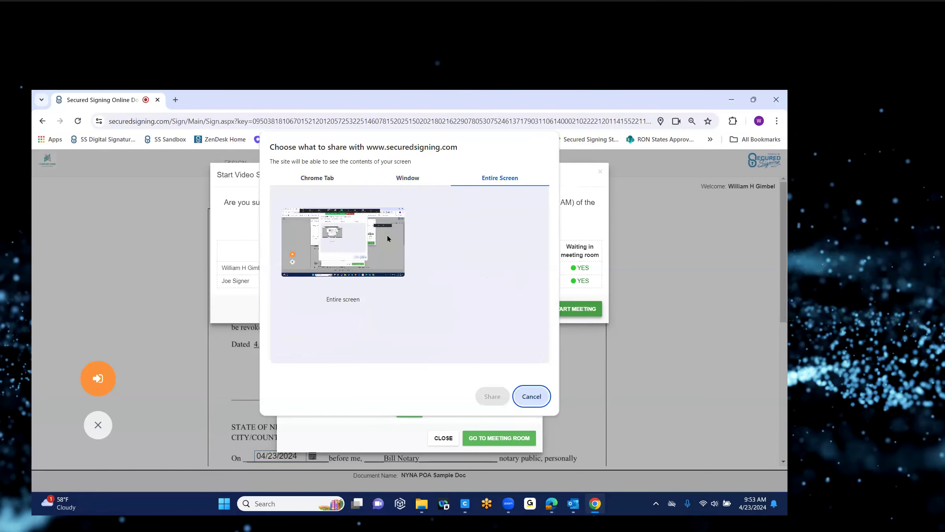
{"action": "left_click", "coordinate": [334, 244]}
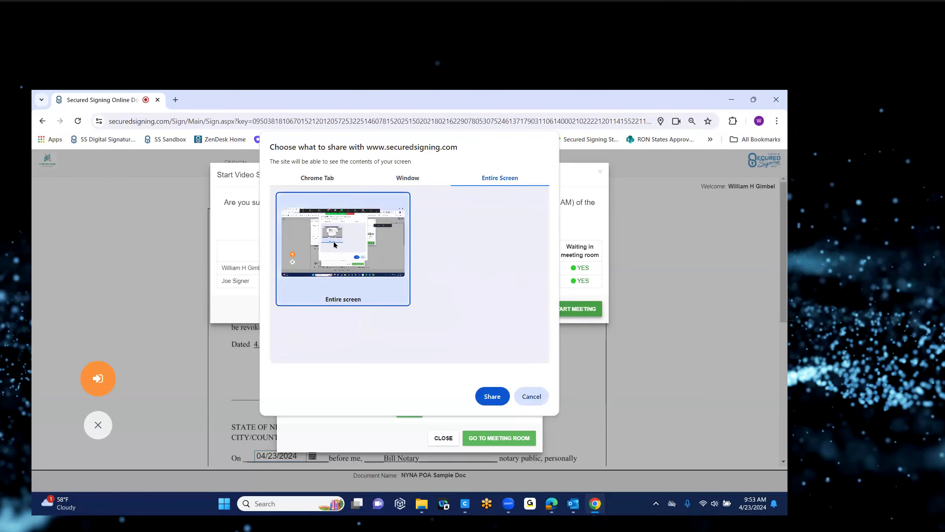
{"action": "left_click", "coordinate": [492, 397]}
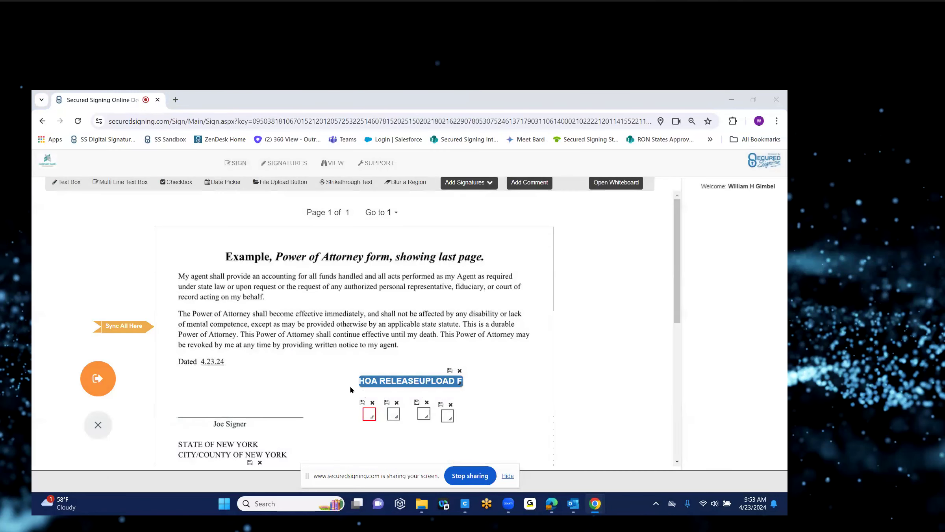
Mute the notary's mic, then join the signer to the meeting from Edge and mute them.
{"action": "left_click", "coordinate": [116, 462]}
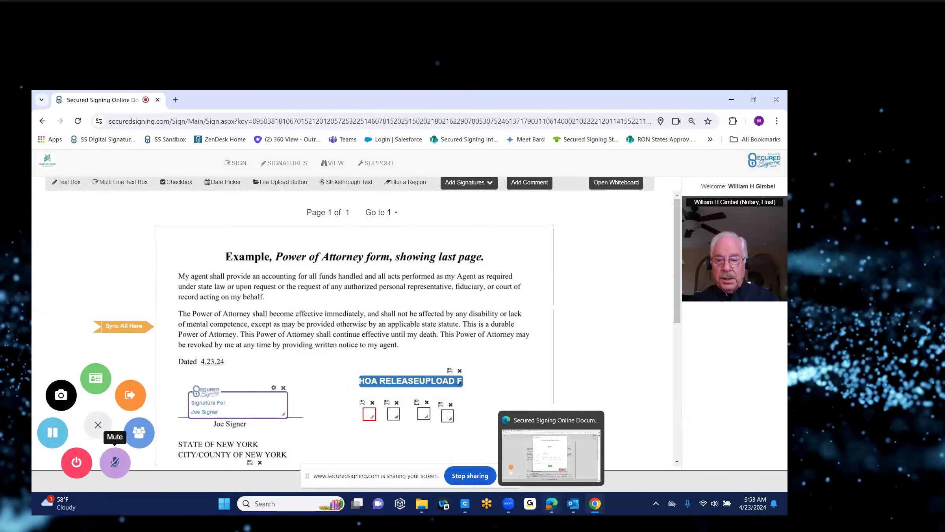
{"action": "left_click", "coordinate": [539, 441]}
{"action": "left_click", "coordinate": [517, 396]}
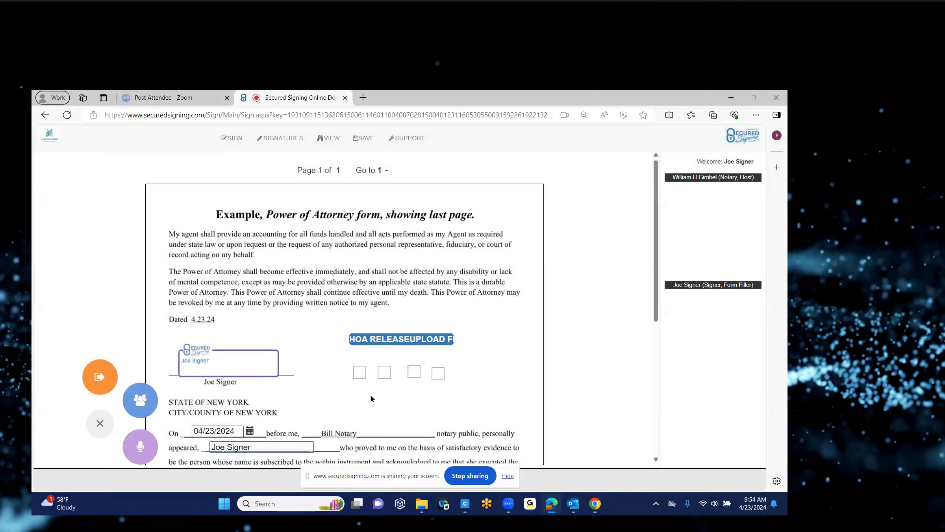
{"action": "left_click", "coordinate": [136, 455]}
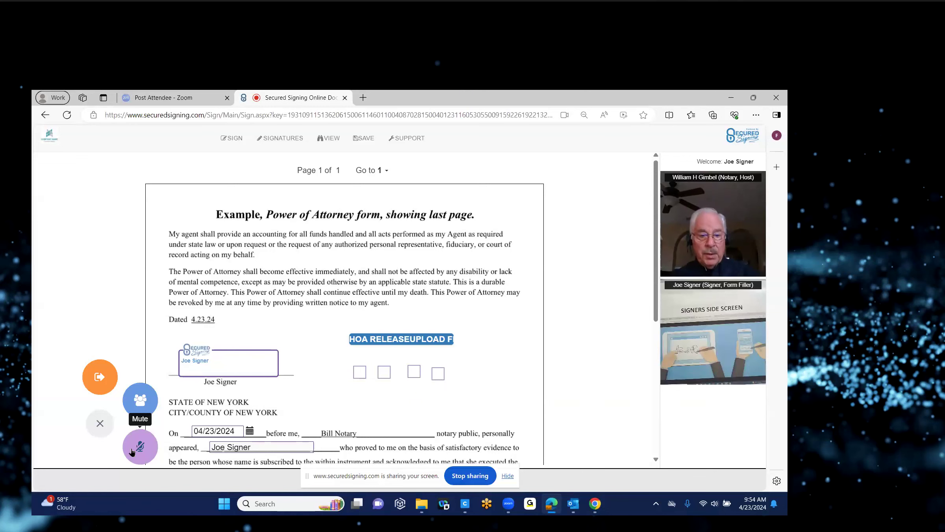
Check the meeting's participants list, then return to the notary's Chrome session and open Video Participants.
{"action": "left_click", "coordinate": [138, 398]}
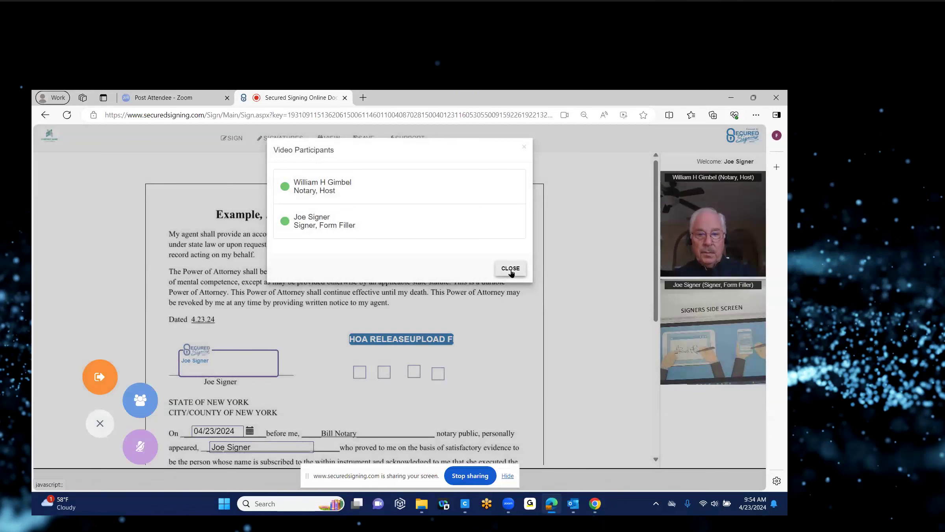
{"action": "left_click", "coordinate": [511, 269]}
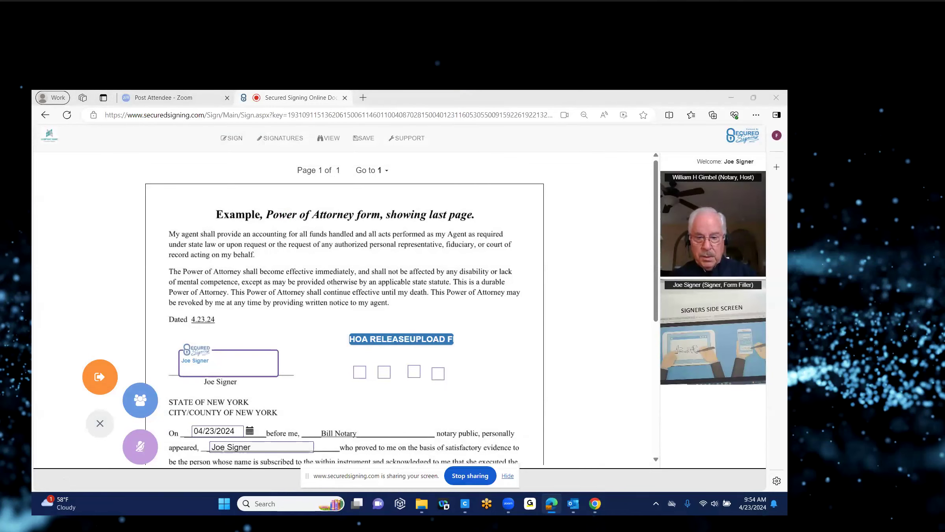
{"action": "mouse_move", "coordinate": [573, 503]}
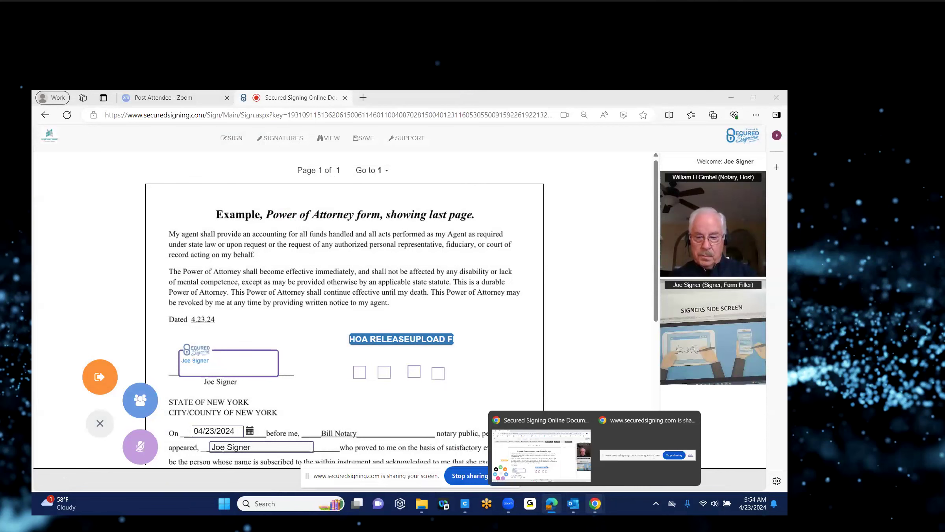
{"action": "left_click", "coordinate": [516, 459]}
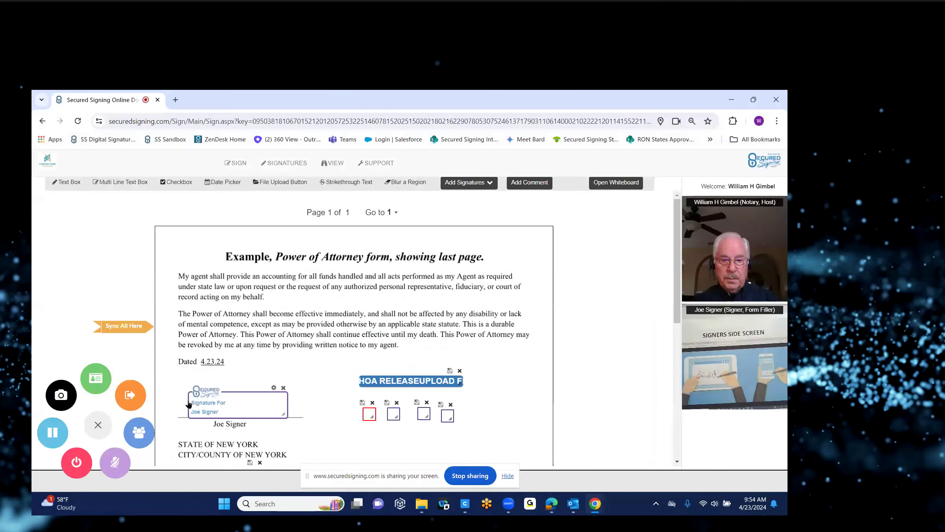
{"action": "left_click", "coordinate": [139, 431]}
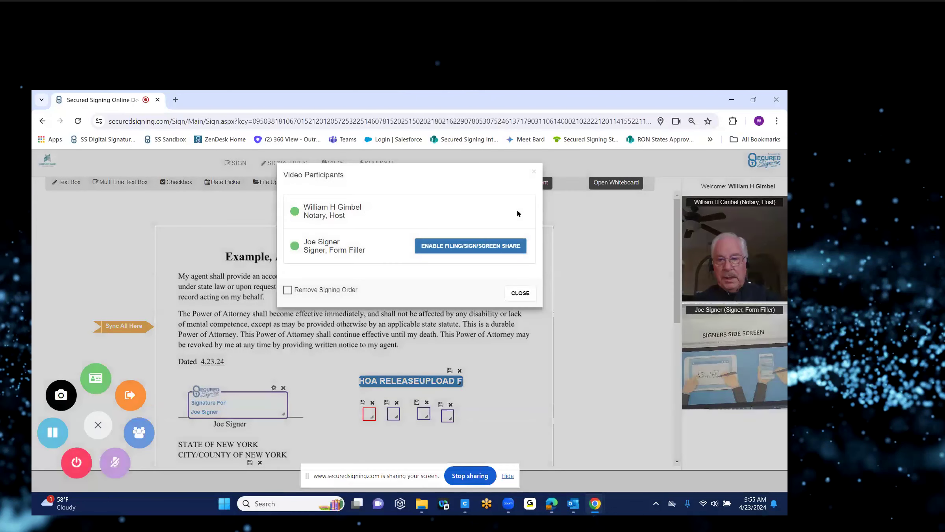
Enable filling, signing and screen sharing for the signer, then move to the signer's Edge window.
{"action": "left_click_drag", "start_coordinate": [517, 210], "coordinate": [523, 236]}
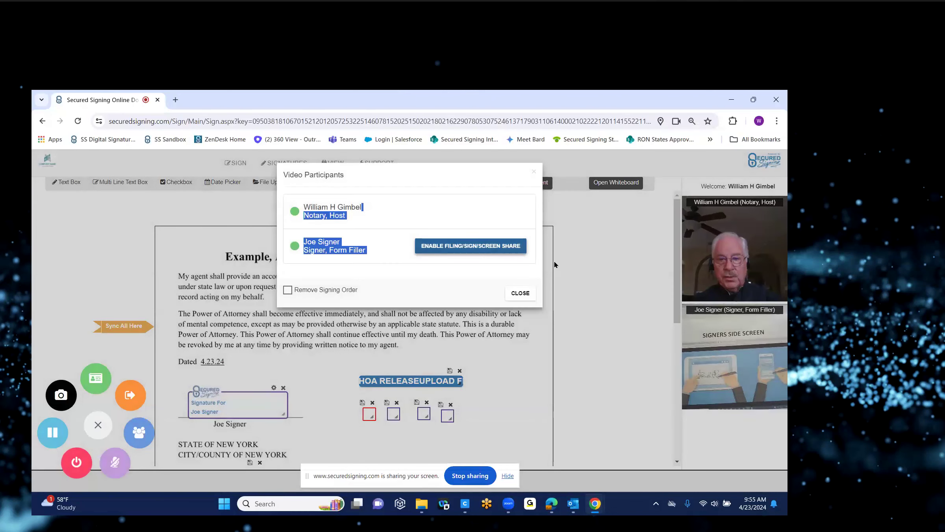
{"action": "left_click", "coordinate": [479, 247]}
{"action": "left_click", "coordinate": [478, 245]}
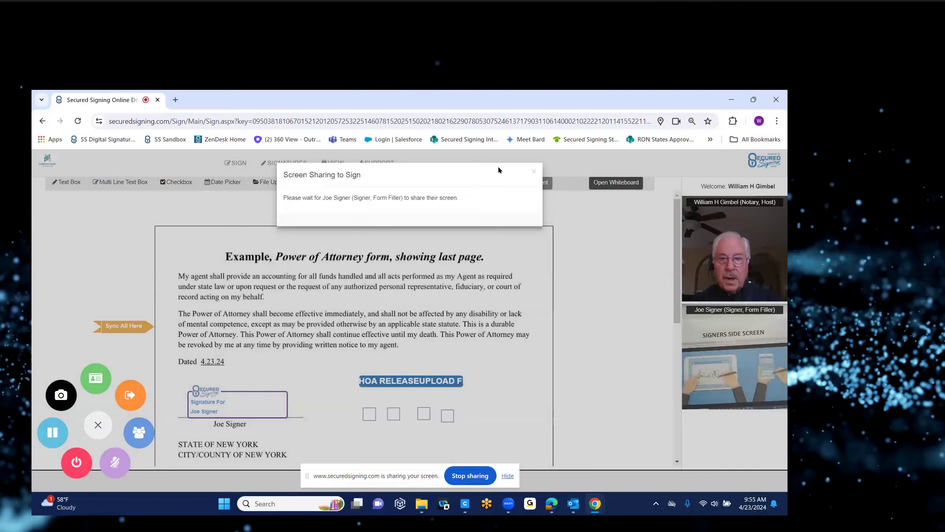
{"action": "left_click", "coordinate": [507, 476]}
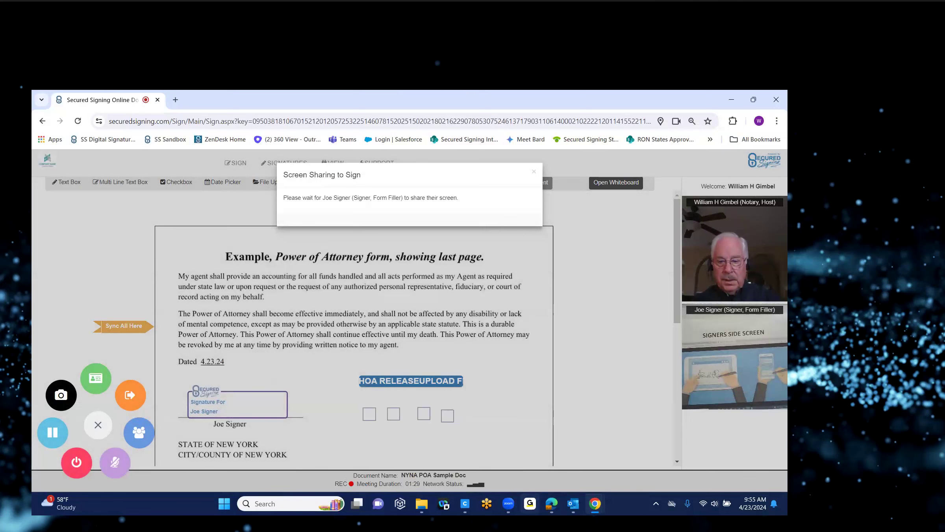
{"action": "mouse_move", "coordinate": [574, 503]}
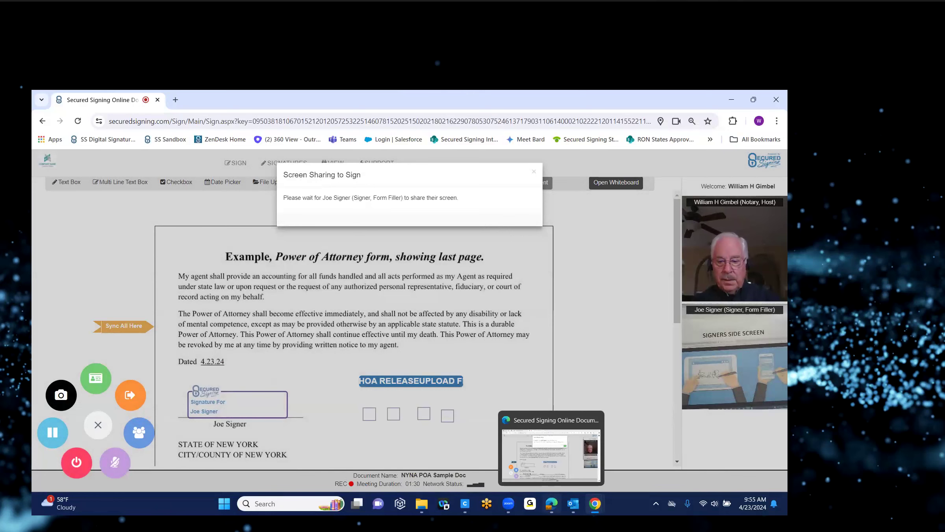
{"action": "left_click", "coordinate": [552, 457]}
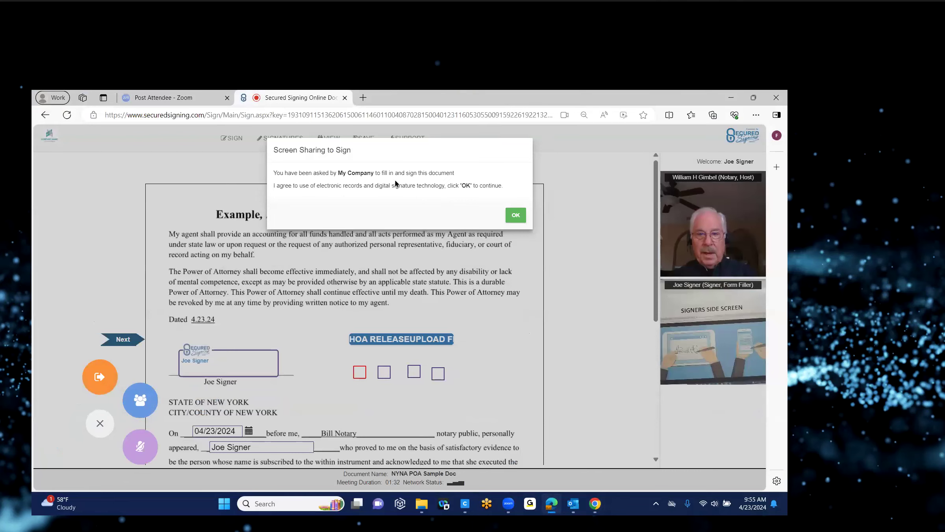
Accept the signer's records consent, share their entire screen, and acknowledge the Screen Sharing to Sign prompt.
{"action": "left_click", "coordinate": [515, 218]}
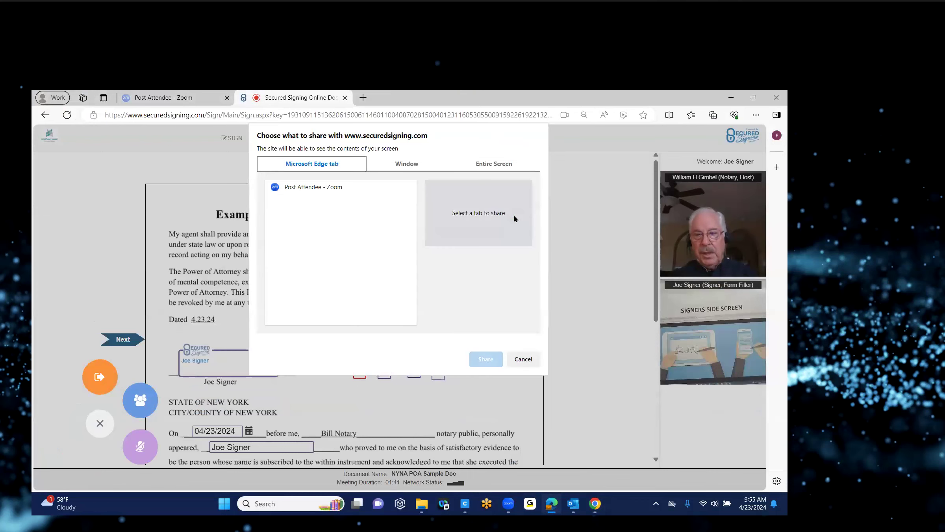
{"action": "left_click", "coordinate": [491, 164]}
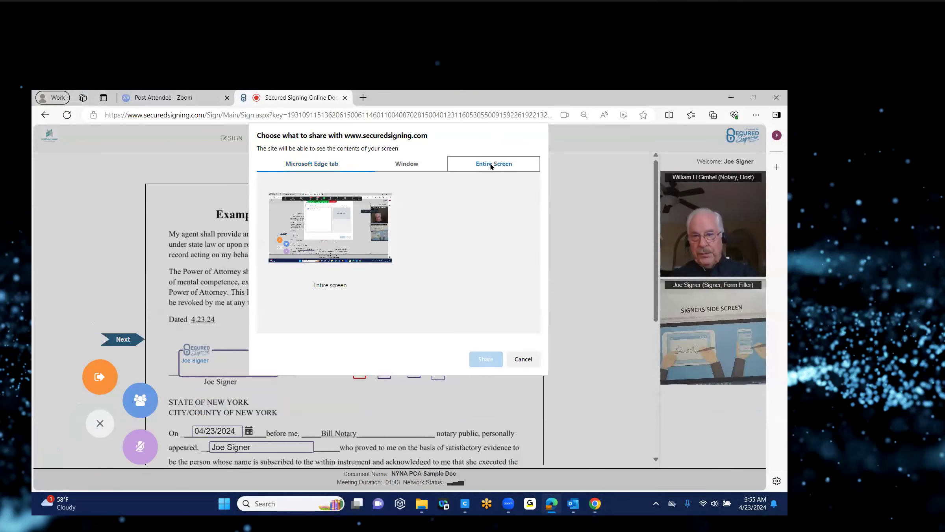
{"action": "left_click", "coordinate": [321, 220]}
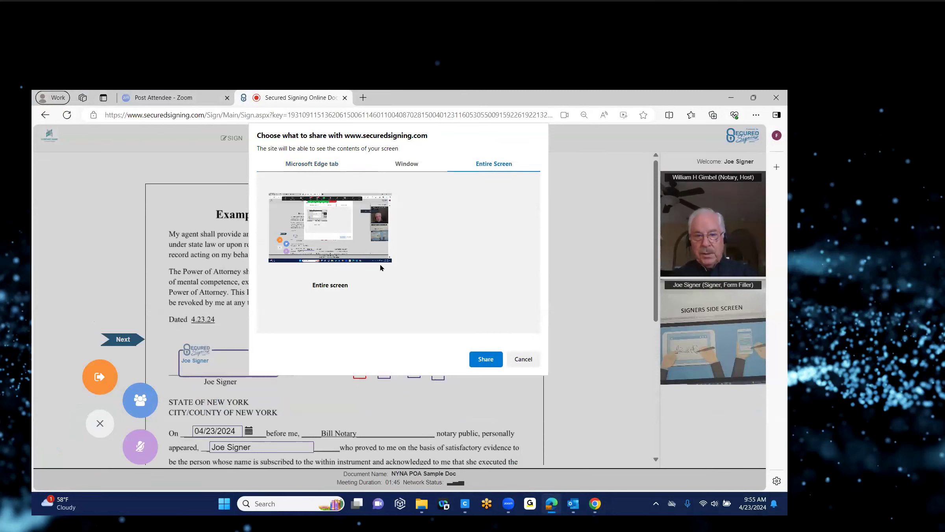
{"action": "left_click", "coordinate": [486, 359]}
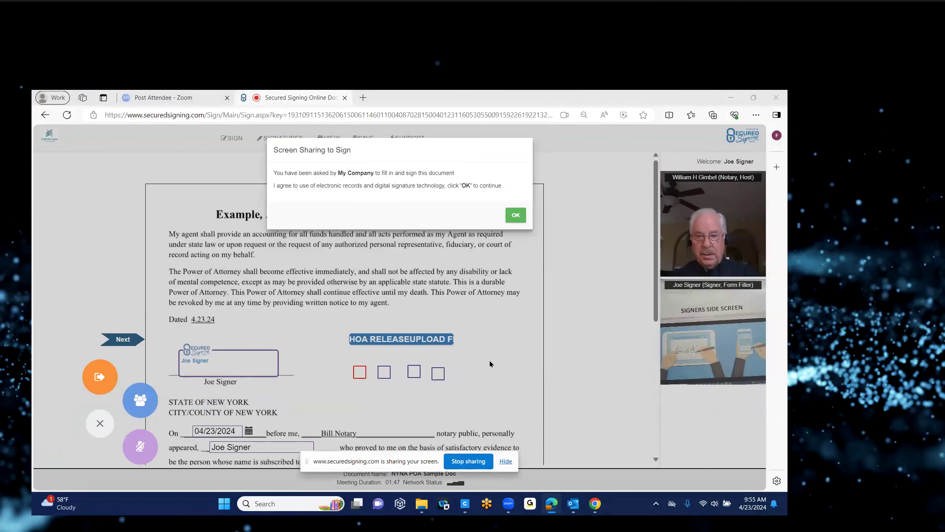
{"action": "left_click", "coordinate": [506, 461]}
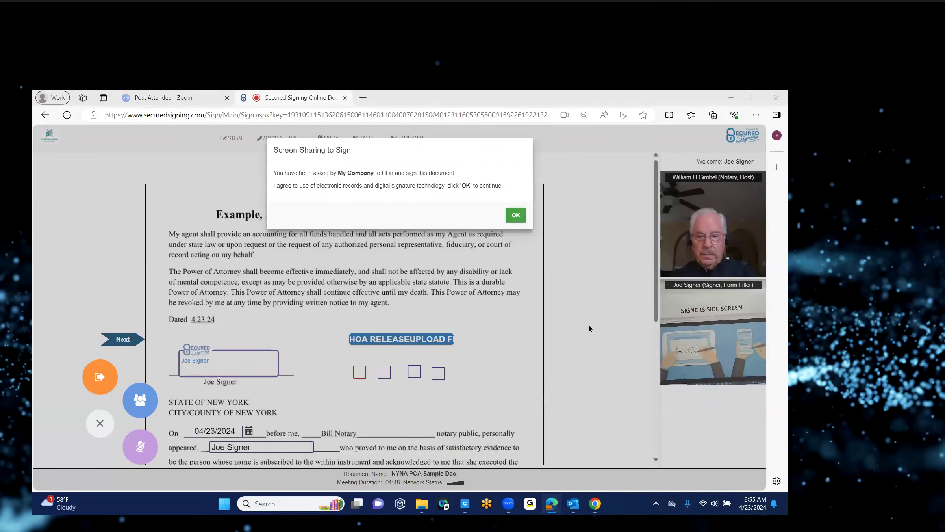
{"action": "left_click", "coordinate": [516, 215]}
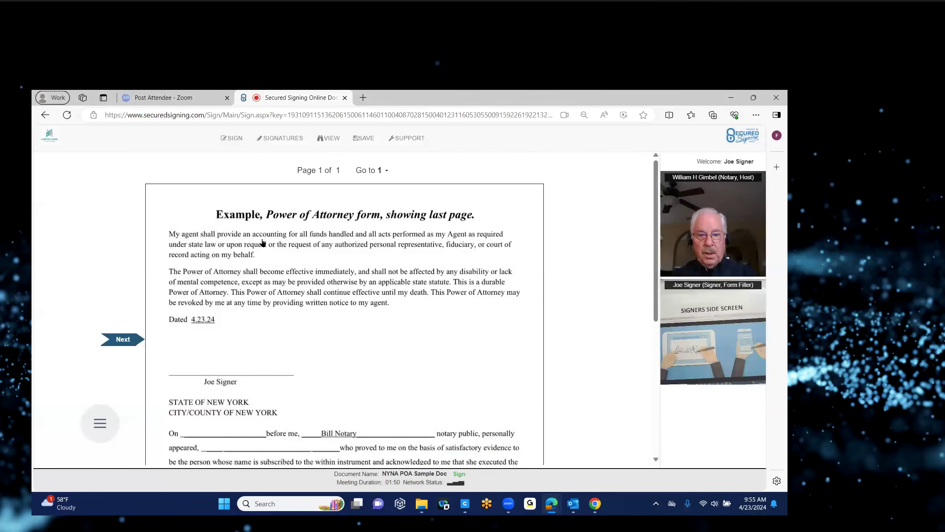
{"action": "scroll", "coordinate": [262, 243], "scroll_direction": "down", "scroll_amount": 3}
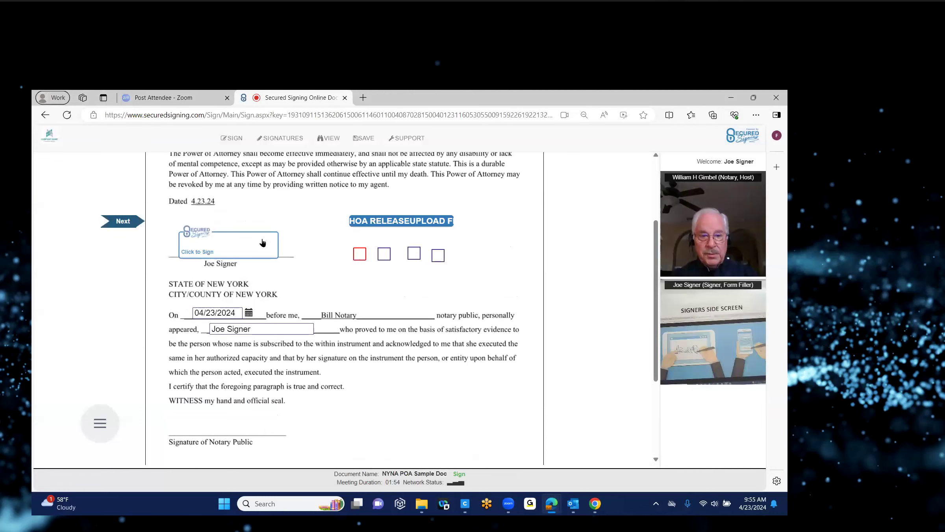
Tick the first and fourth checkboxes beside the signature.
{"action": "scroll", "coordinate": [589, 327], "scroll_direction": "down", "scroll_amount": 1}
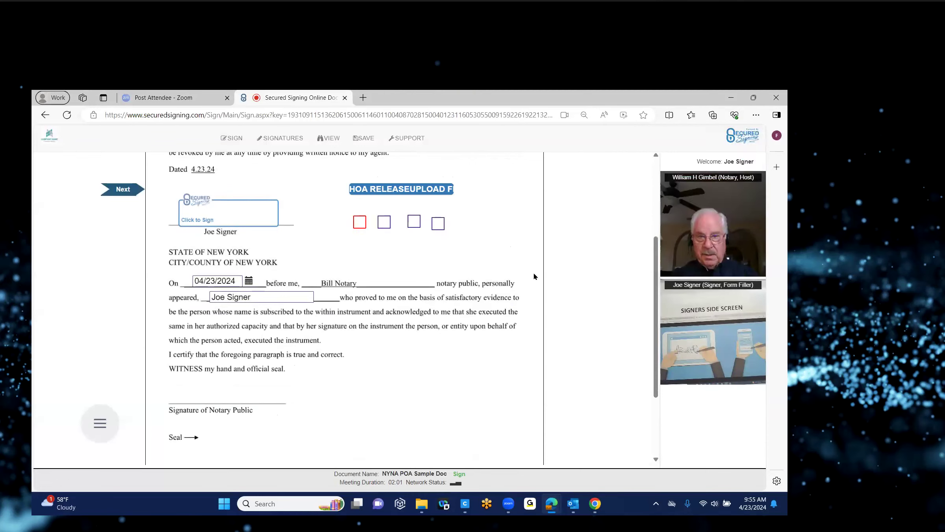
{"action": "left_click", "coordinate": [357, 222]}
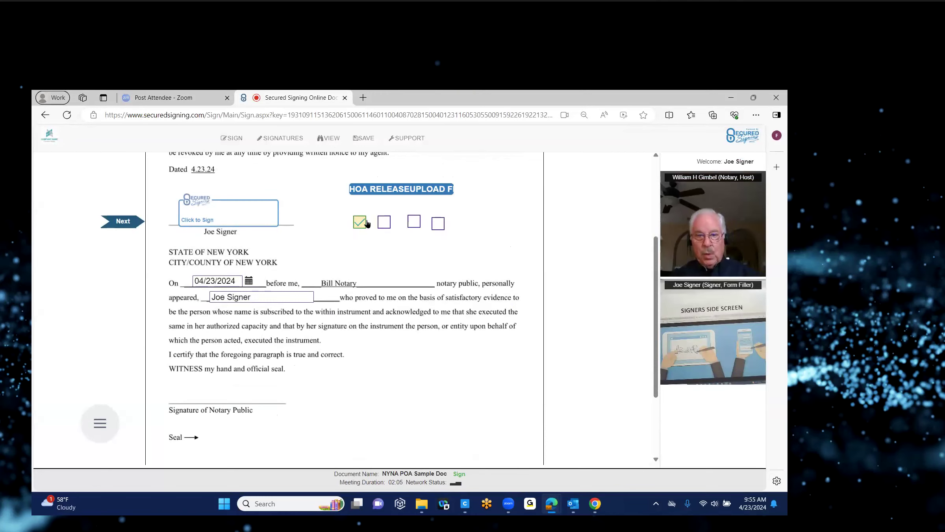
{"action": "left_click", "coordinate": [437, 222]}
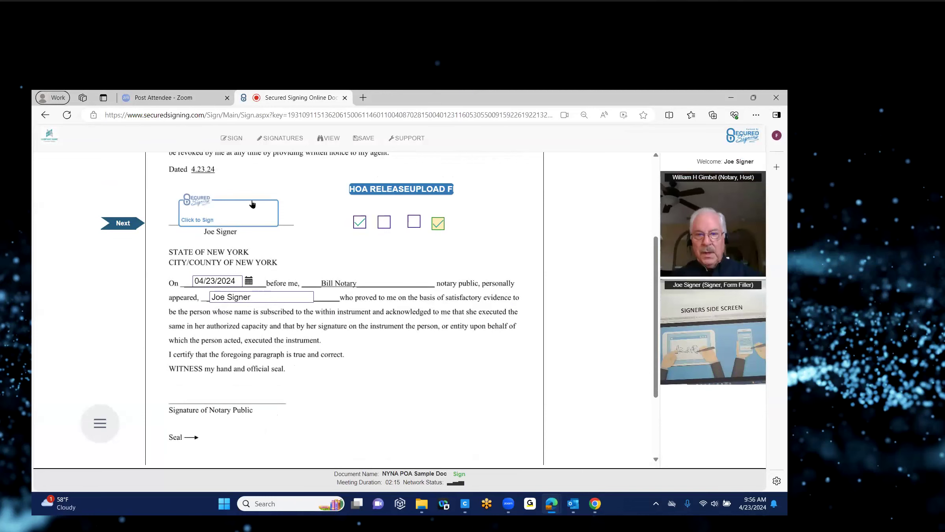
Start signing, choose CHECK AGAIN to review, then open and close the HOA Release file picker.
{"action": "left_click", "coordinate": [249, 213]}
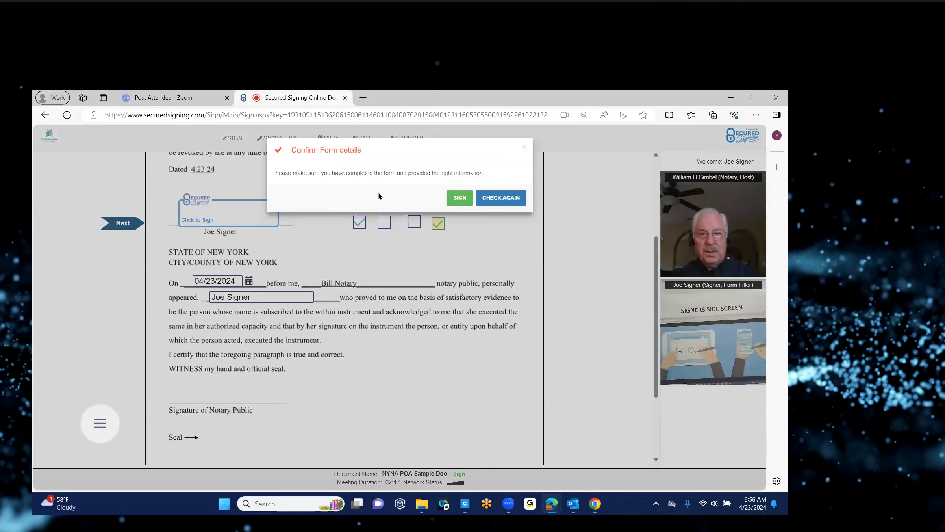
{"action": "left_click", "coordinate": [497, 207]}
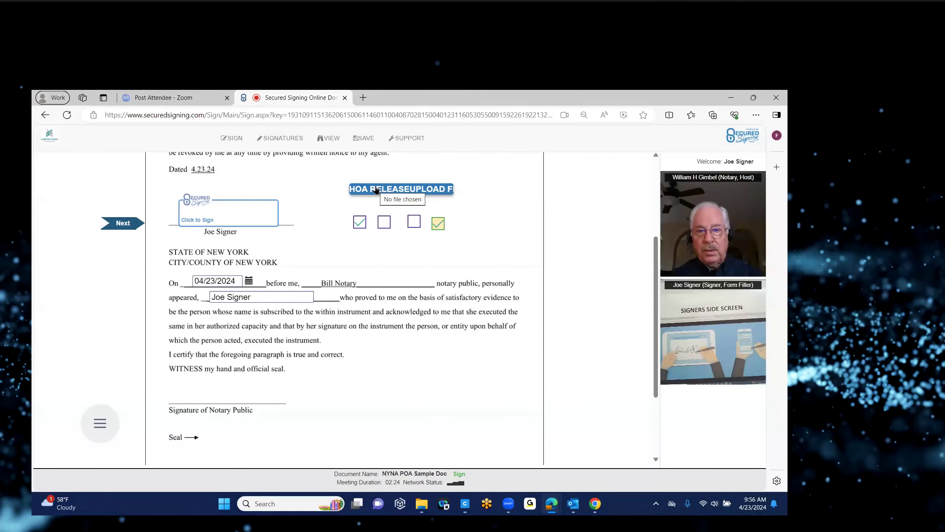
{"action": "left_click", "coordinate": [376, 190]}
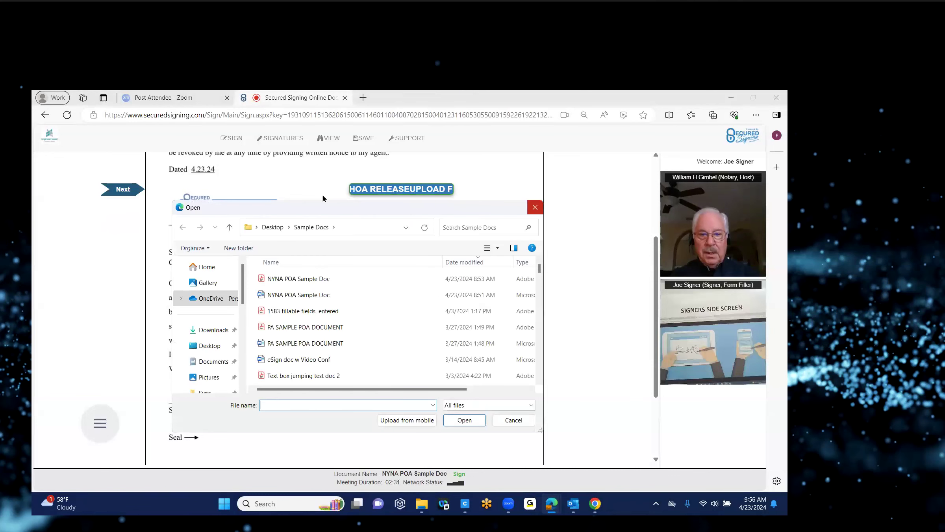
{"action": "left_click", "coordinate": [535, 207]}
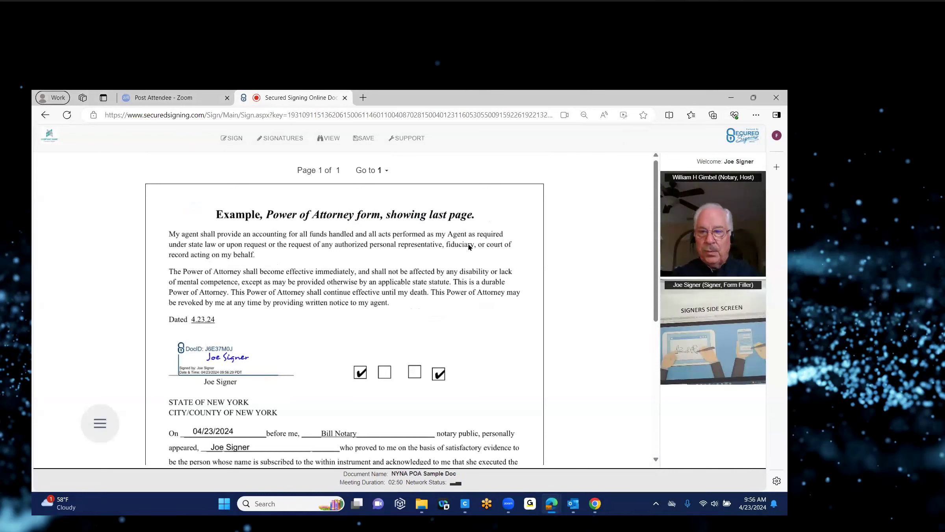
Scroll down the document toward the signer's signature line.
{"action": "scroll", "coordinate": [656, 272], "scroll_direction": "down", "scroll_amount": 1}
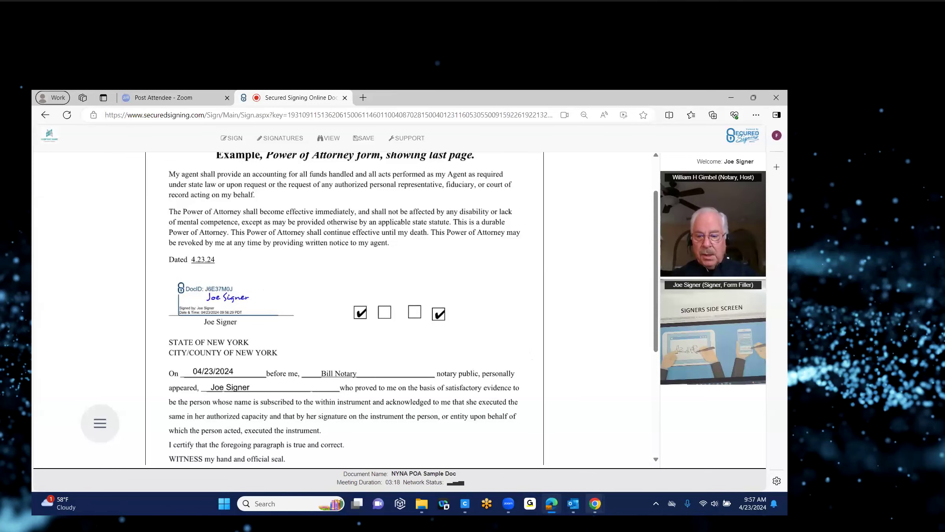
Switch to the notary's Chrome session, close Video Participants, and browse the addable signatures list.
{"action": "mouse_move", "coordinate": [595, 504]}
{"action": "left_click", "coordinate": [550, 477]}
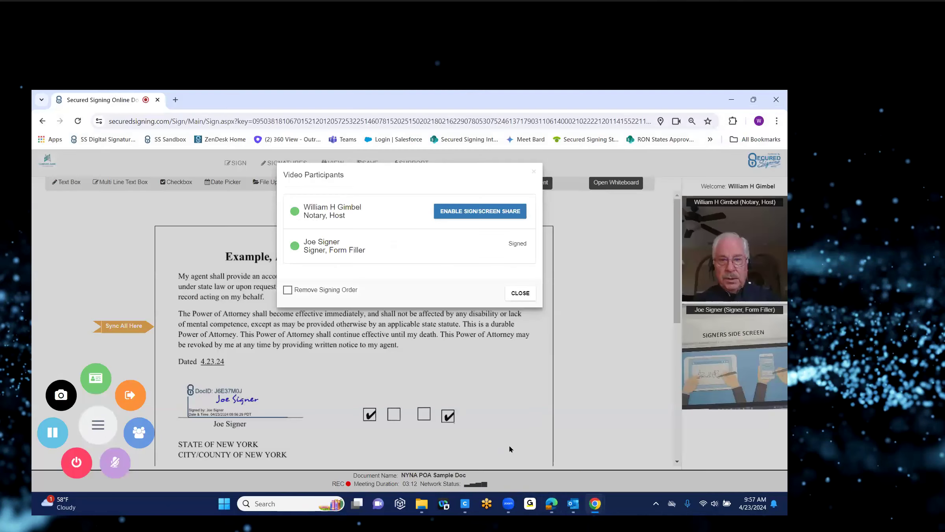
{"action": "left_click", "coordinate": [520, 293]}
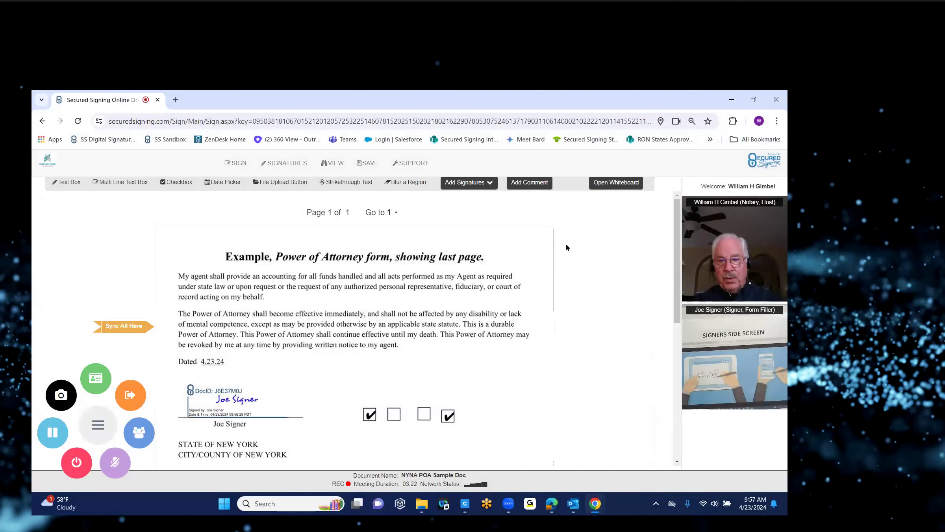
{"action": "left_click", "coordinate": [490, 186]}
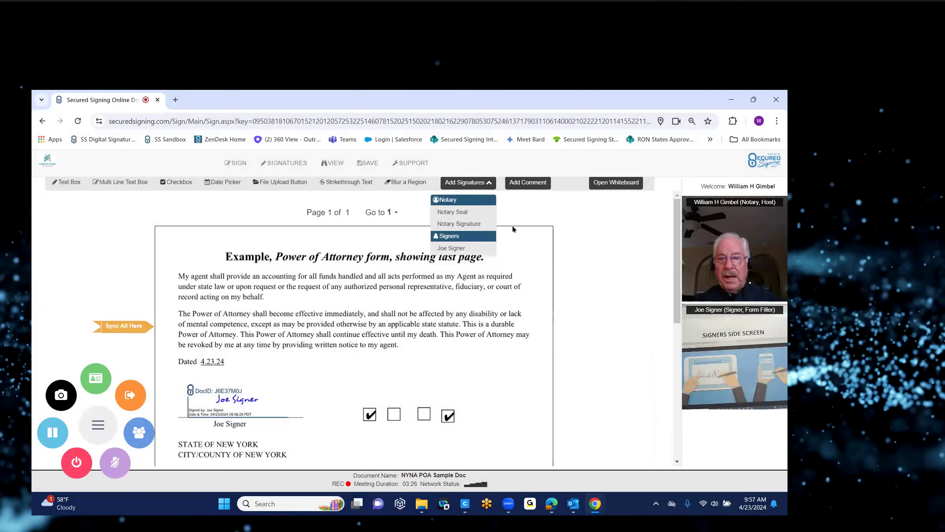
{"action": "right_click", "coordinate": [525, 194]}
{"action": "key", "text": "Escape"}
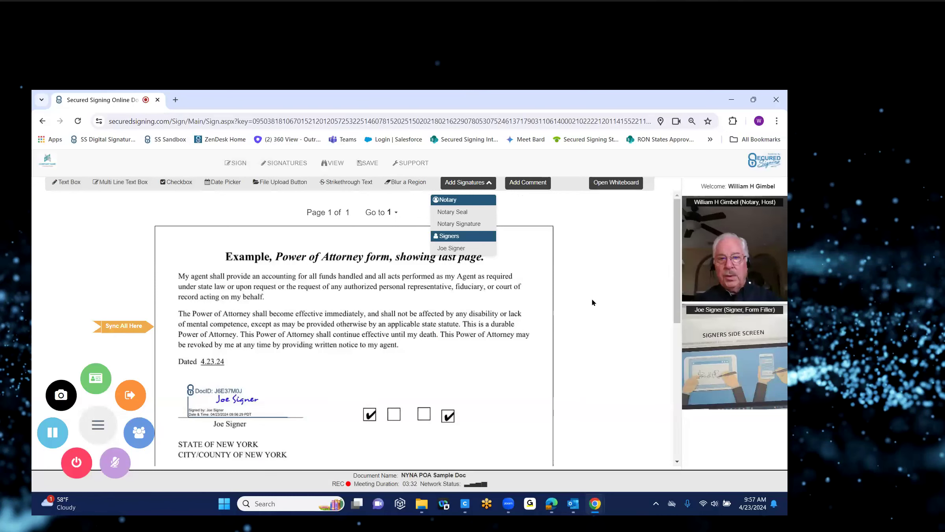
{"action": "left_click", "coordinate": [165, 182]}
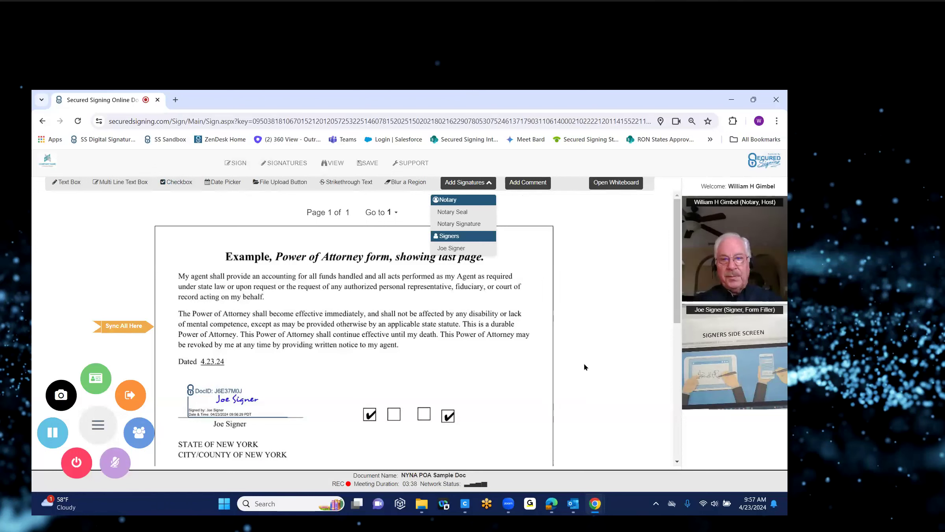
Enable signing for the notary, proceed to SIGN, and accept the electronic records consent.
{"action": "left_click", "coordinate": [137, 440]}
{"action": "left_click", "coordinate": [462, 213]}
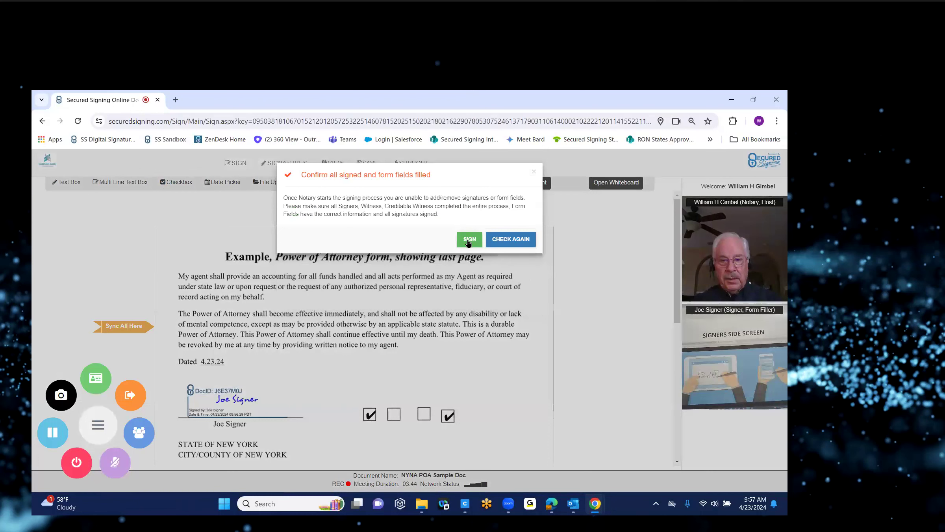
{"action": "left_click", "coordinate": [469, 239]}
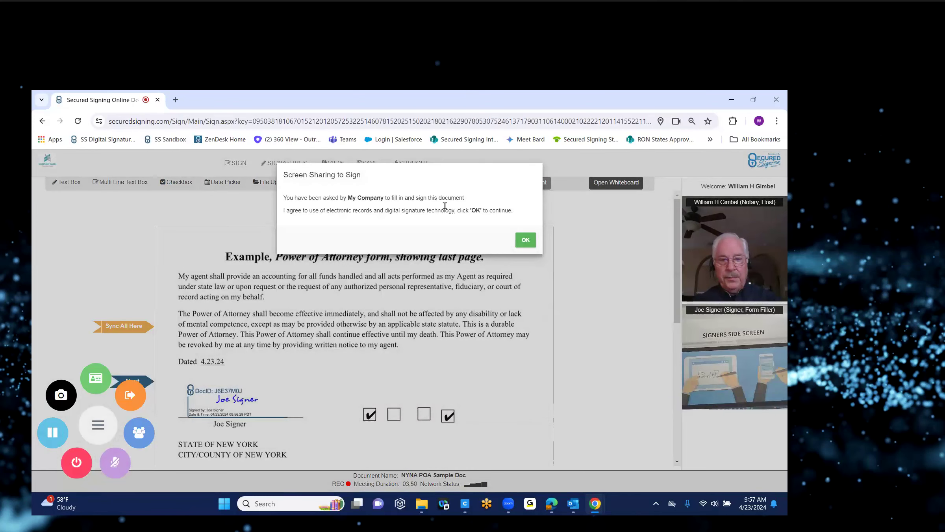
{"action": "left_click", "coordinate": [526, 240]}
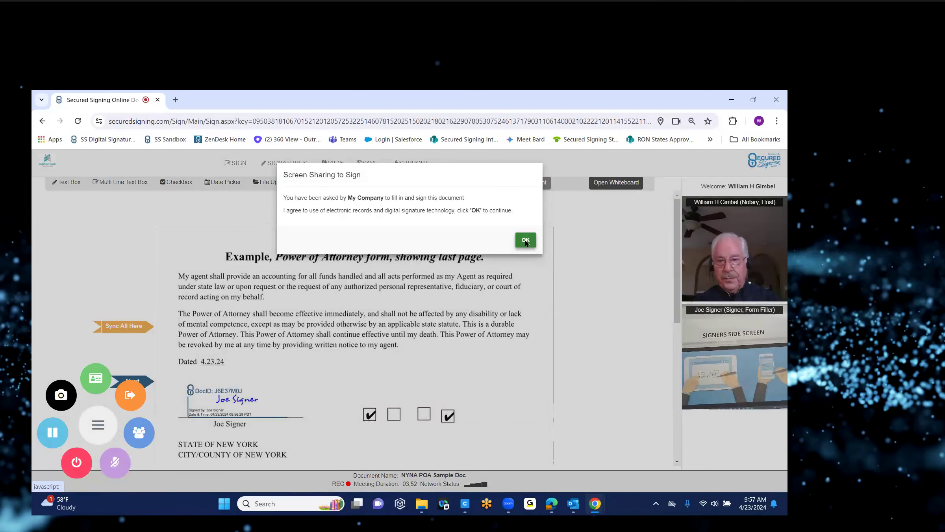
{"action": "scroll", "coordinate": [303, 240], "scroll_direction": "down", "scroll_amount": 7}
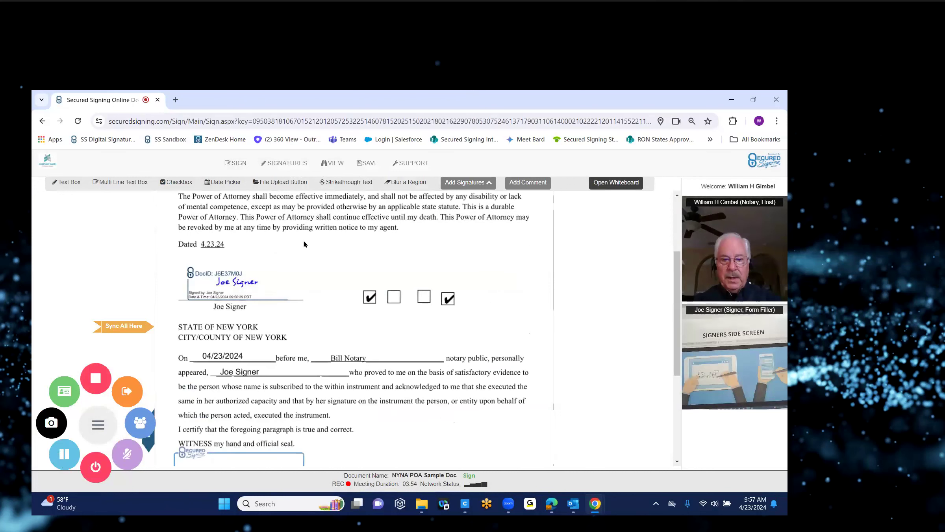
Apply the notary's signature on the Notary Public line and stamp the official seal beside Seal.
{"action": "left_click", "coordinate": [238, 284]}
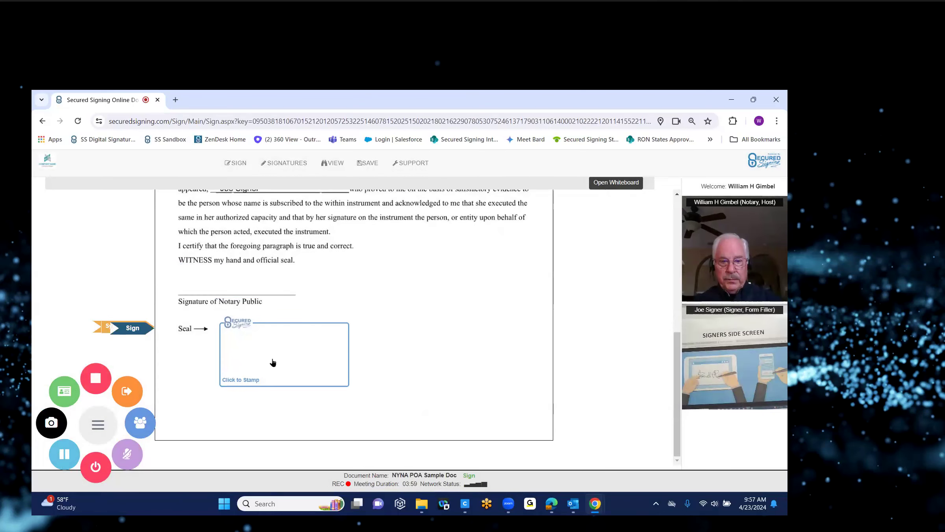
{"action": "left_click", "coordinate": [273, 361]}
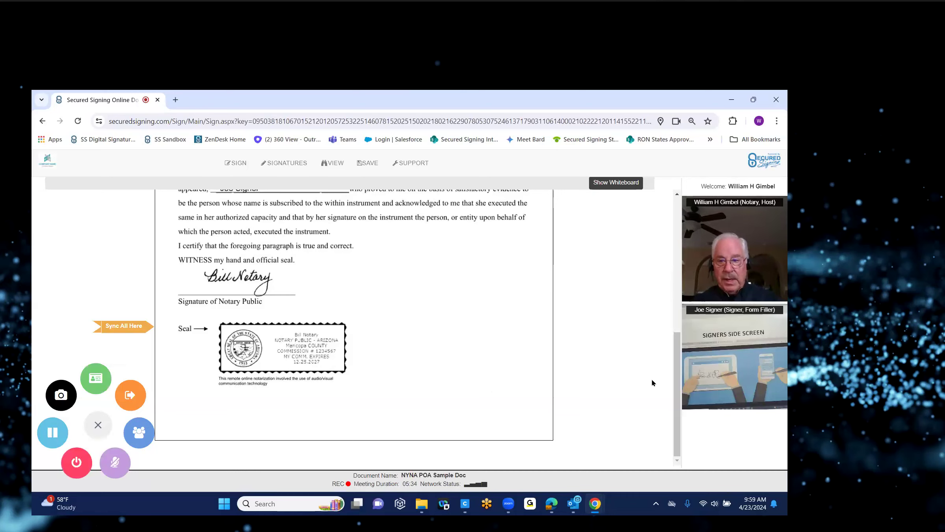
Review the signed document, then end the video signing session with END MEETING.
{"action": "scroll", "coordinate": [674, 332], "scroll_direction": "up", "scroll_amount": 4}
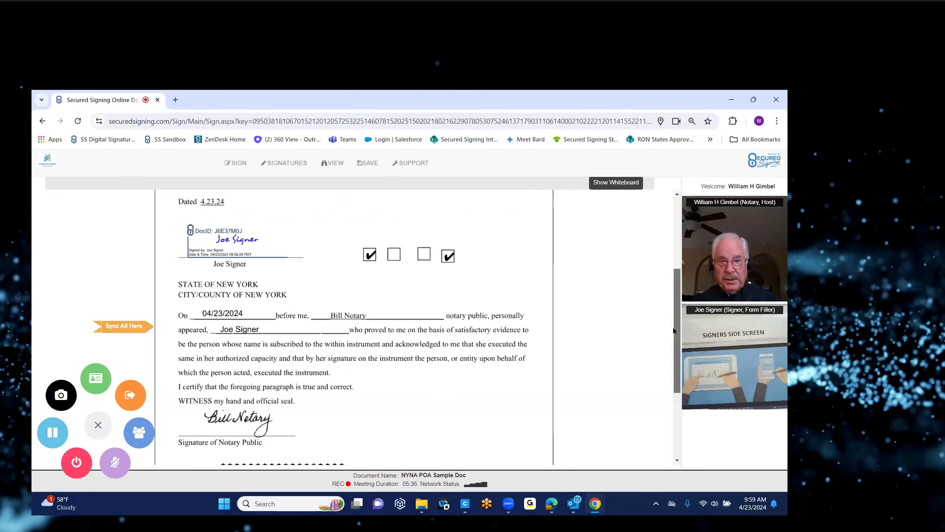
{"action": "scroll", "coordinate": [676, 311], "scroll_direction": "up", "scroll_amount": 1}
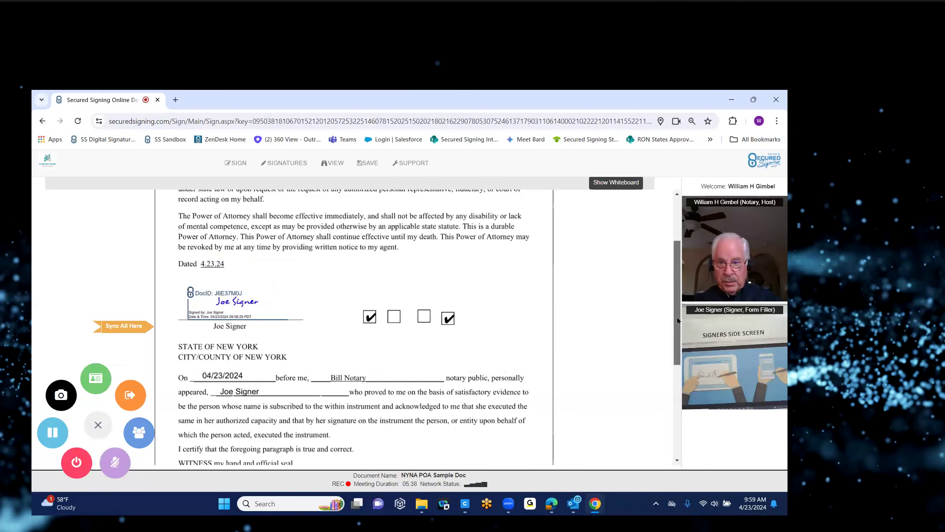
{"action": "scroll", "coordinate": [677, 321], "scroll_direction": "down", "scroll_amount": 1}
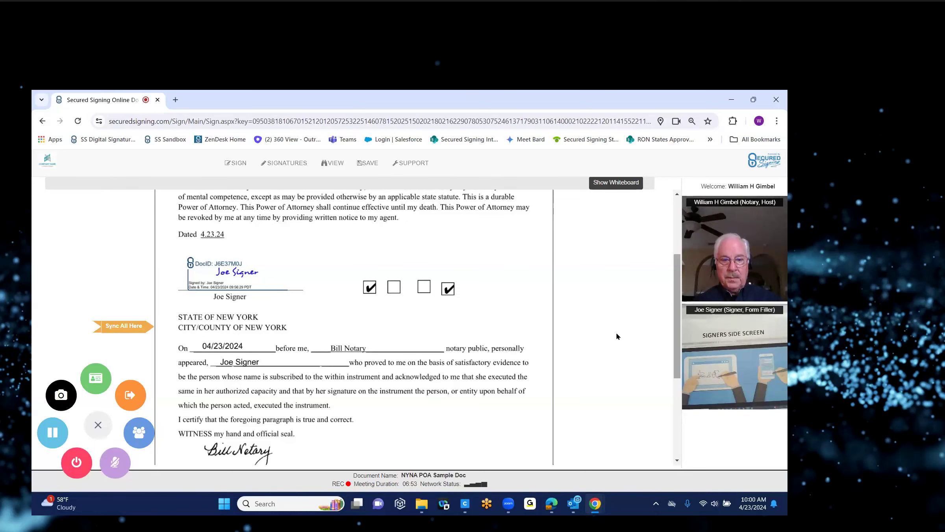
{"action": "left_click", "coordinate": [76, 468]}
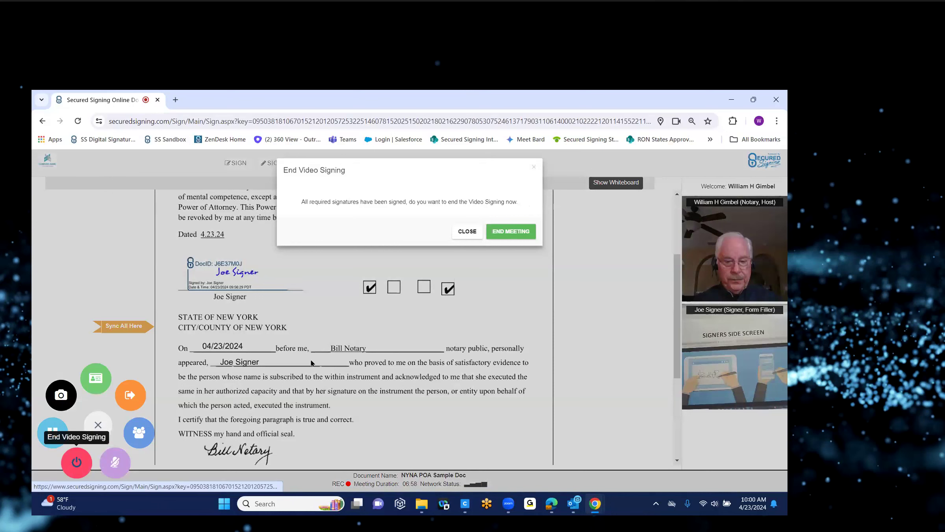
{"action": "left_click", "coordinate": [509, 236]}
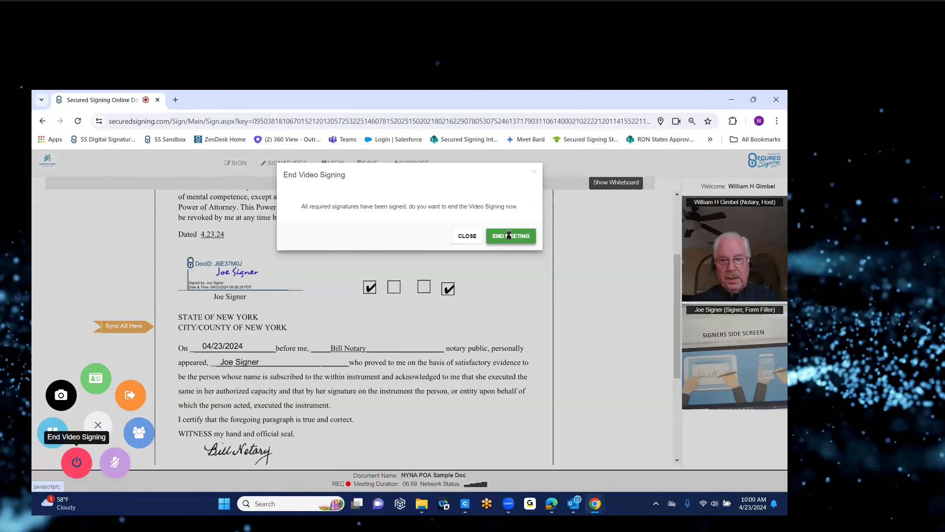